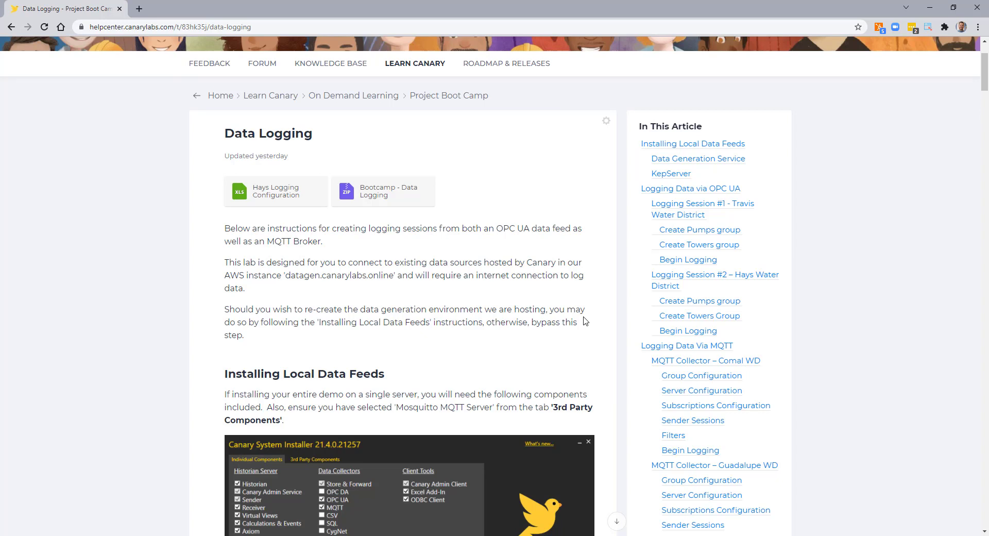
Step: Scroll the Data Logging article past installation down to the 'Logging Session #1 - Travis Water District' steps
scroll(585, 320, "down", 1)
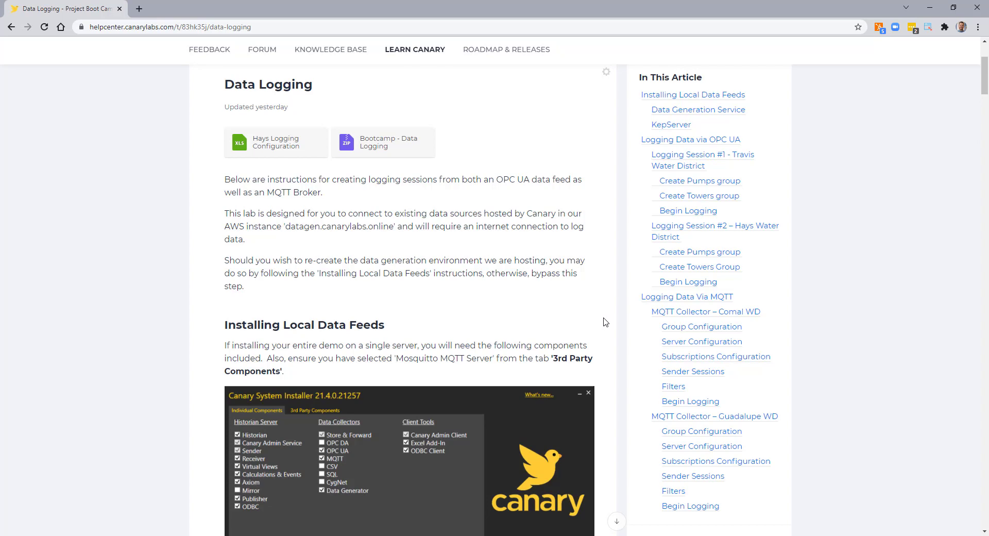
scroll(608, 323, "down", 2)
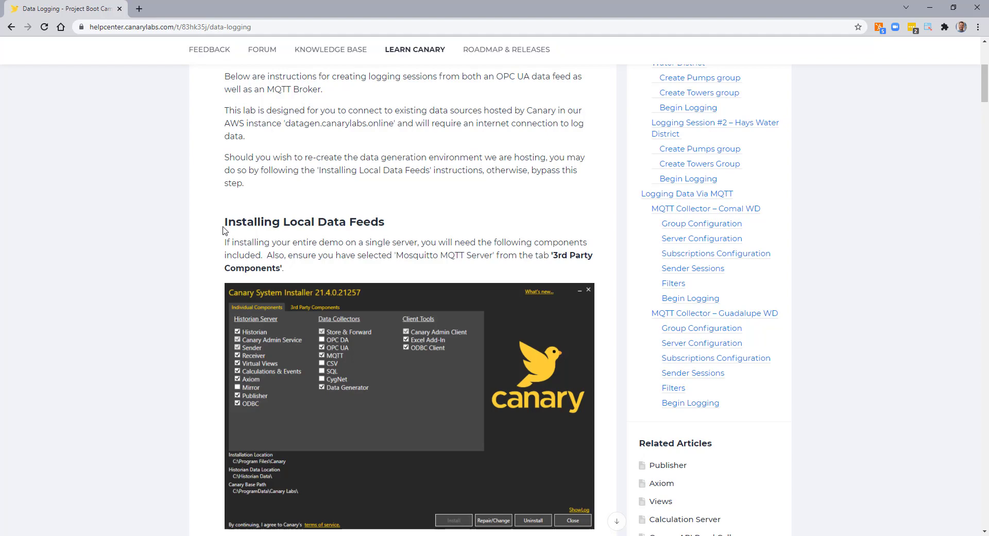
scroll(223, 230, "down", 2)
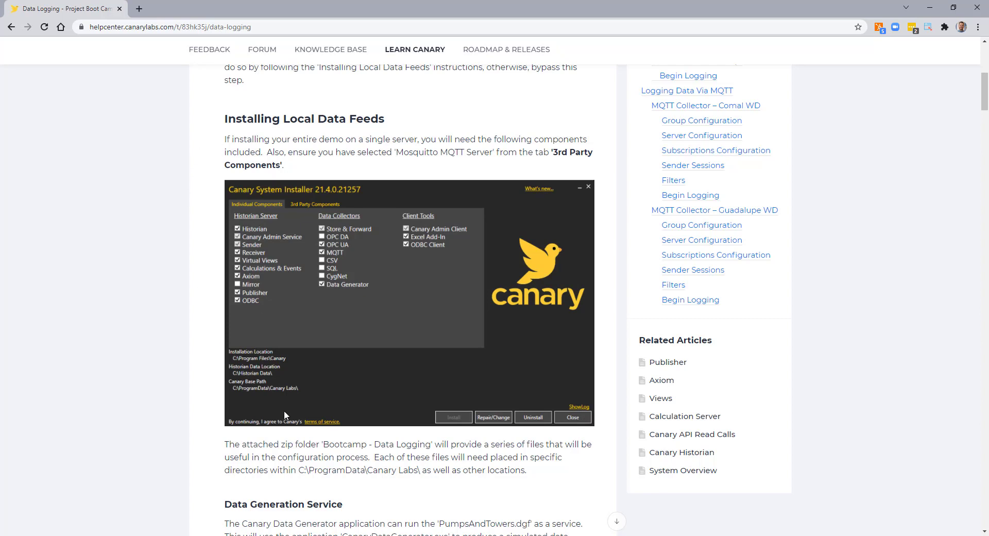
scroll(284, 410, "down", 2)
scroll(284, 415, "down", 7)
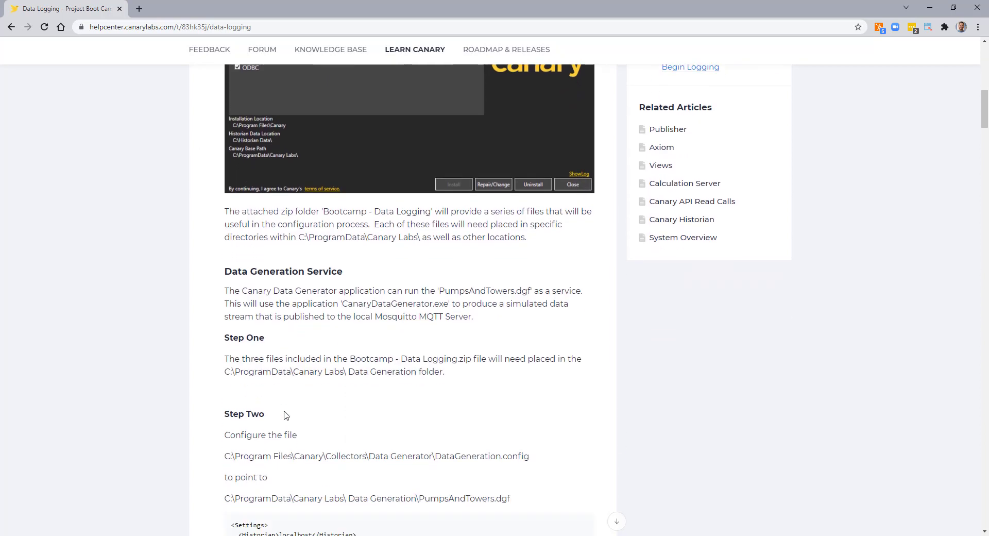
scroll(468, 403, "down", 6)
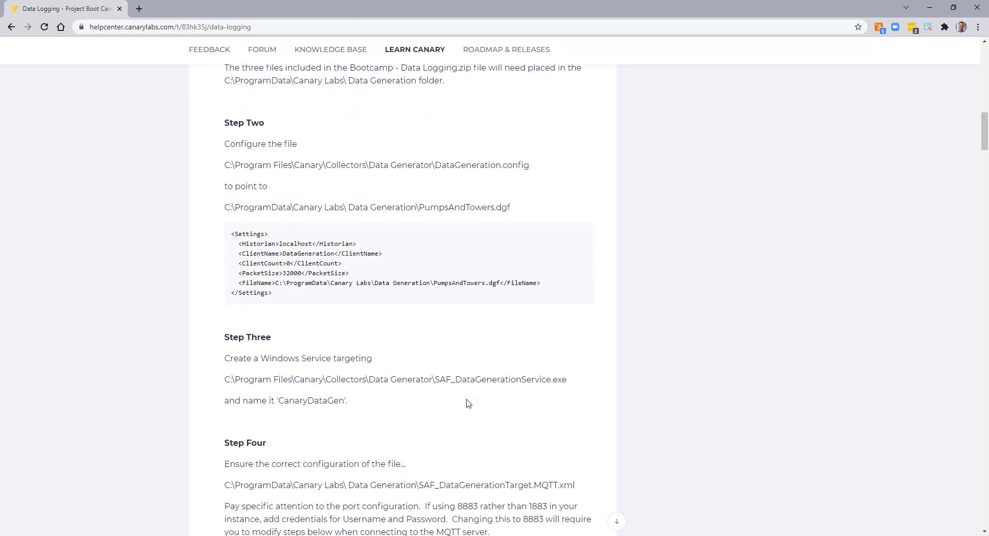
scroll(468, 403, "down", 5)
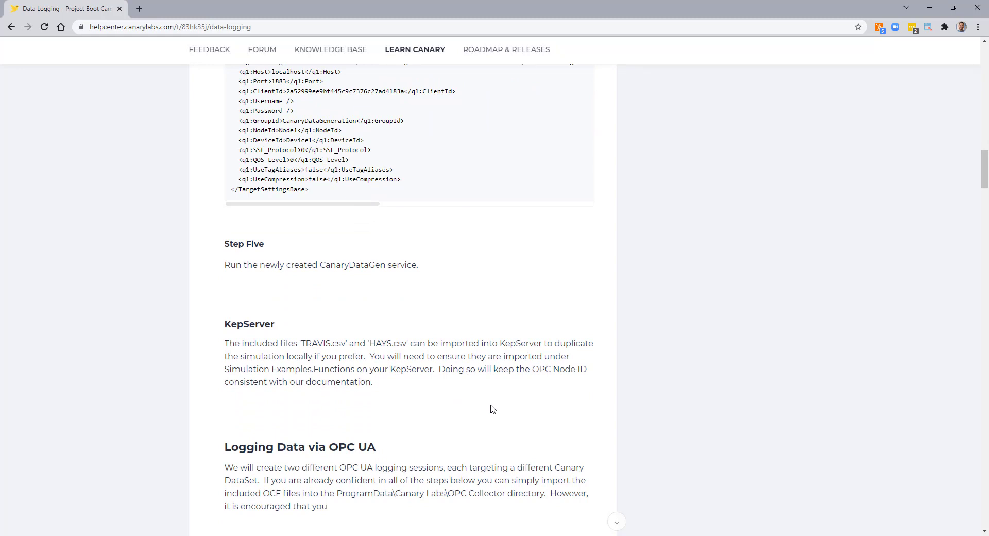
scroll(491, 408, "down", 2)
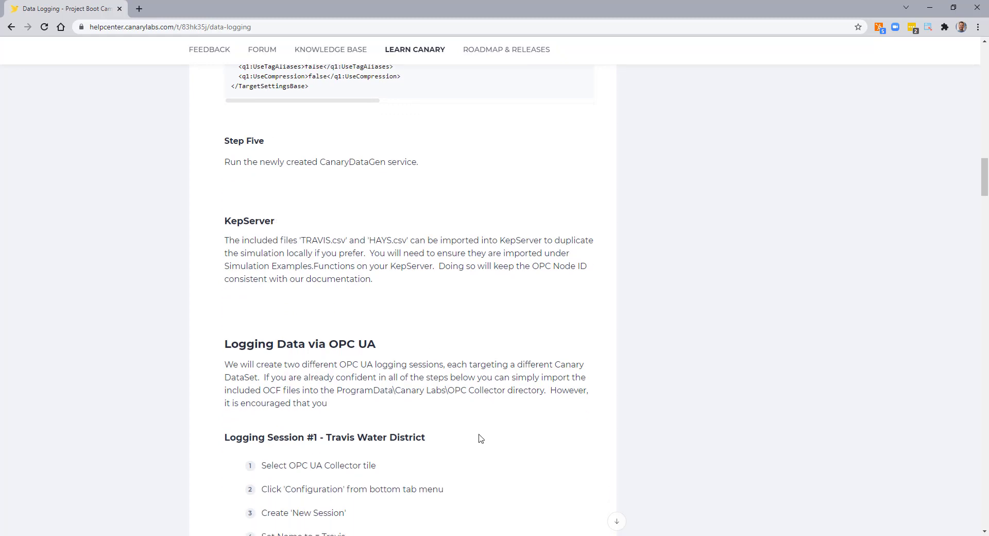
scroll(479, 438, "up", 2)
scroll(479, 437, "down", 5)
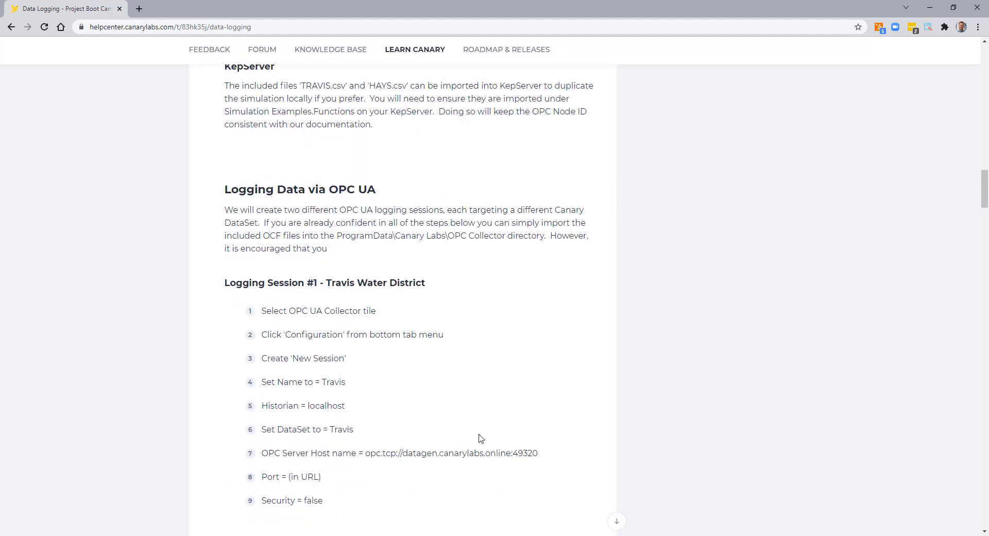
Step: Scroll to the Create Pumps and Towers group instructions and snap Chrome to the left half
scroll(479, 438, "down", 1)
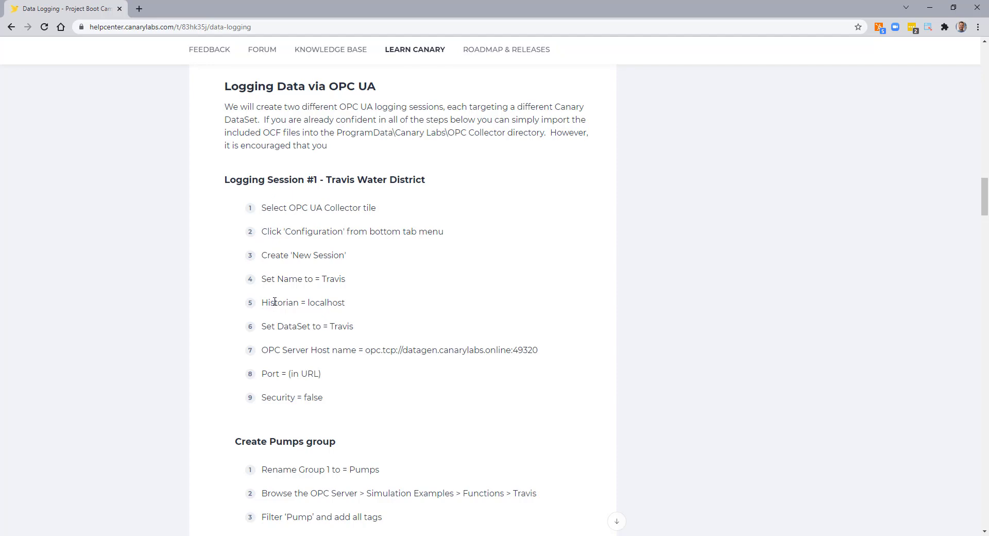
scroll(274, 302, "down", 1)
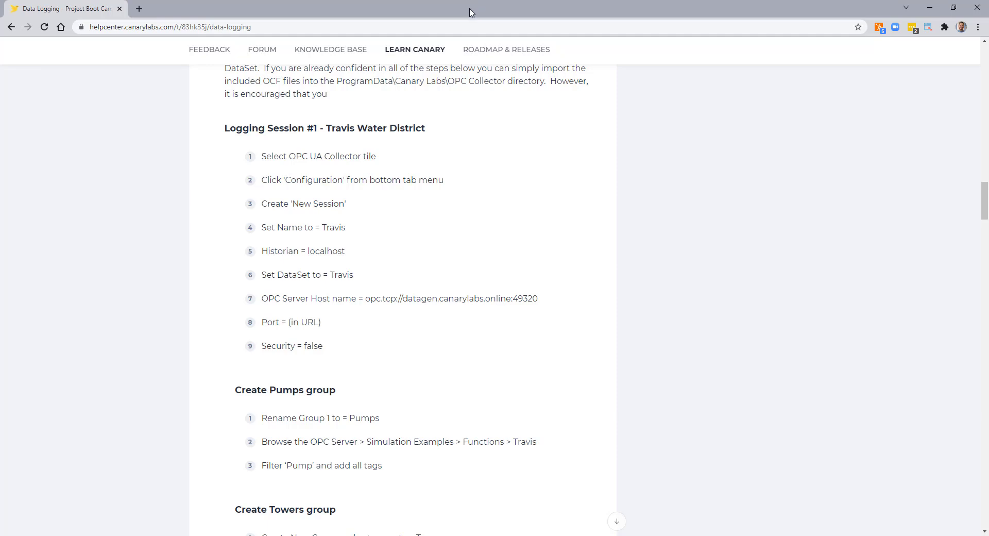
left_click_drag(469, 11, 1, 106)
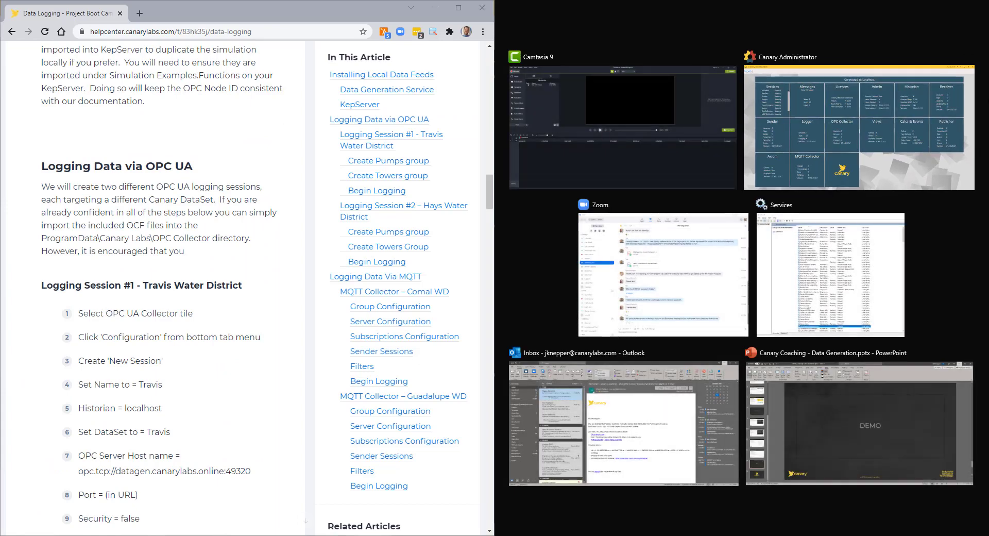
Step: Place Canary Administrator beside the article and stretch it across the remaining right side of the screen
left_click(859, 128)
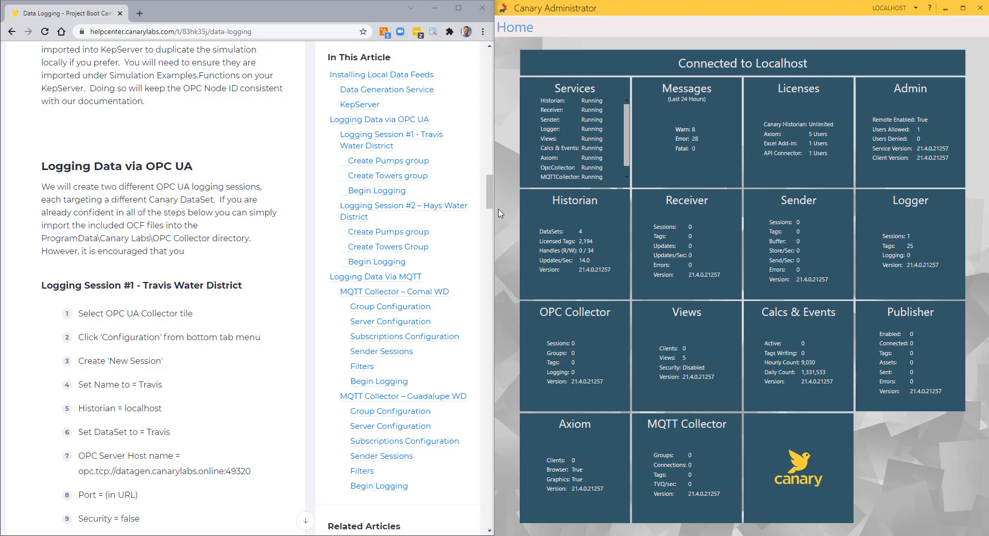
left_click_drag(567, 9, 492, 9)
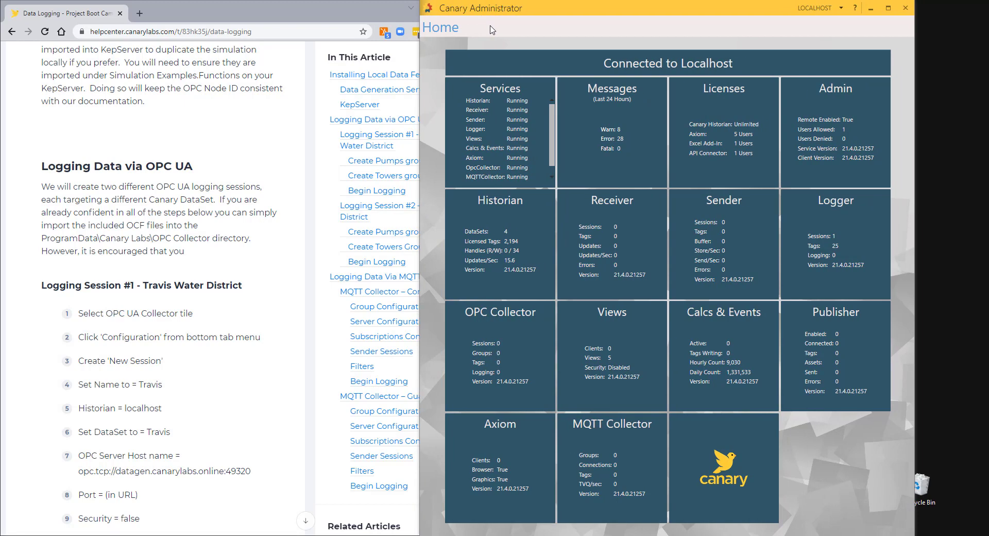
left_click_drag(416, 66, 310, 66)
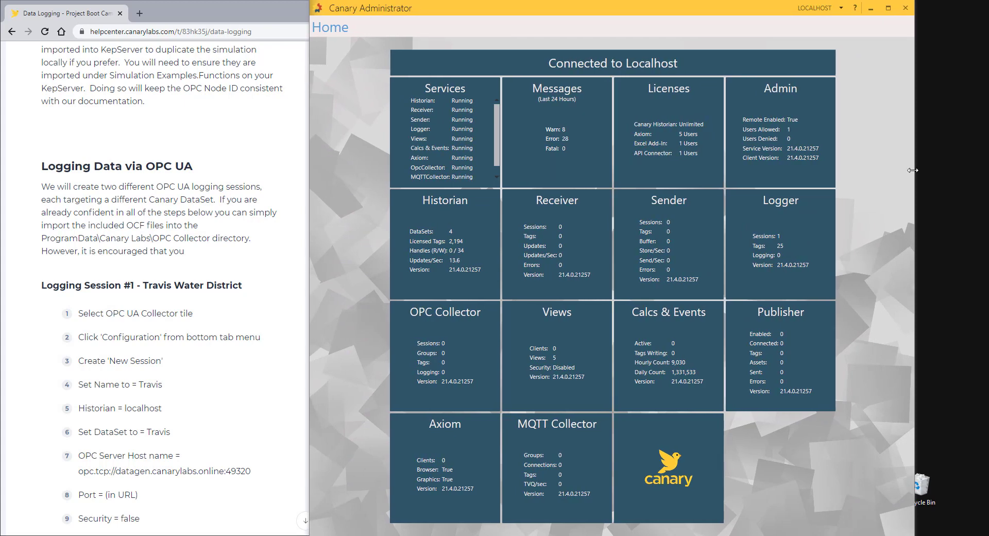
left_click_drag(915, 171, 984, 173)
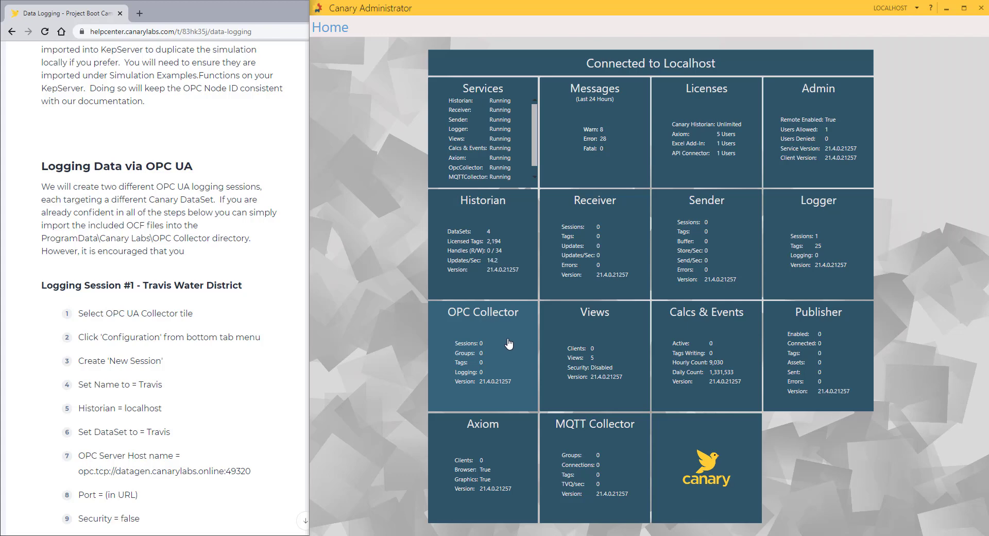
Step: Open the OPC Collector tile and switch to its Configuration view
left_click(509, 343)
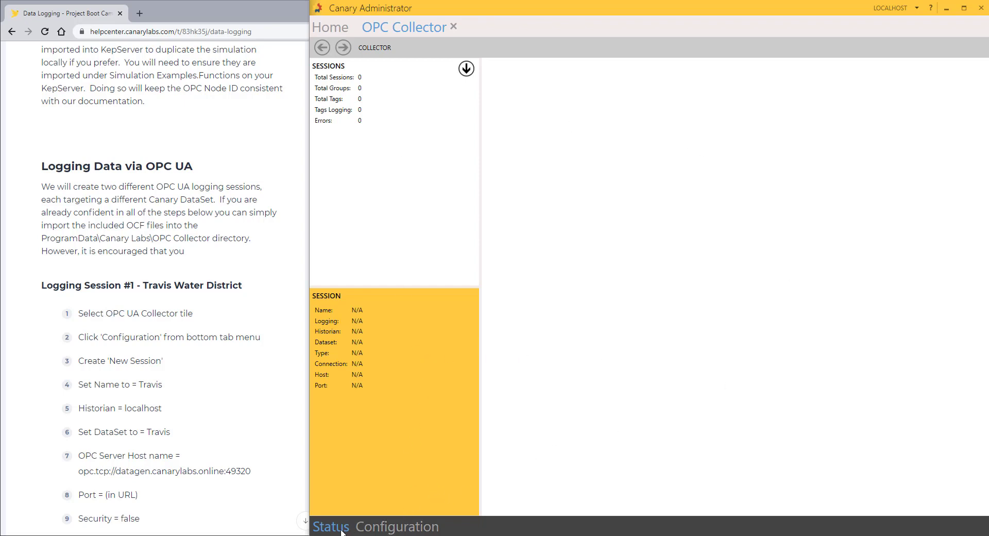
left_click(399, 528)
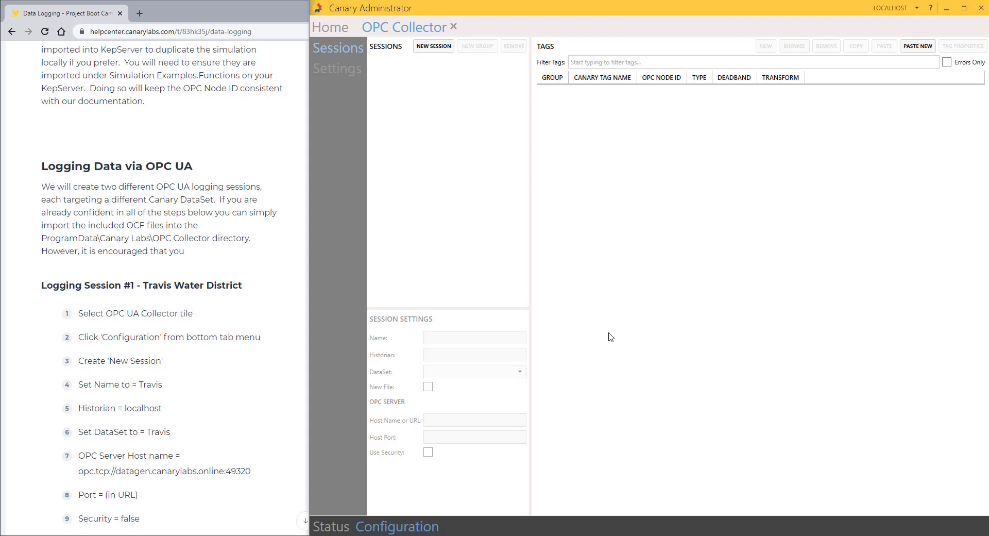
Step: Create a new OPC Collector session named Travis with DataSet Travis
left_click(429, 50)
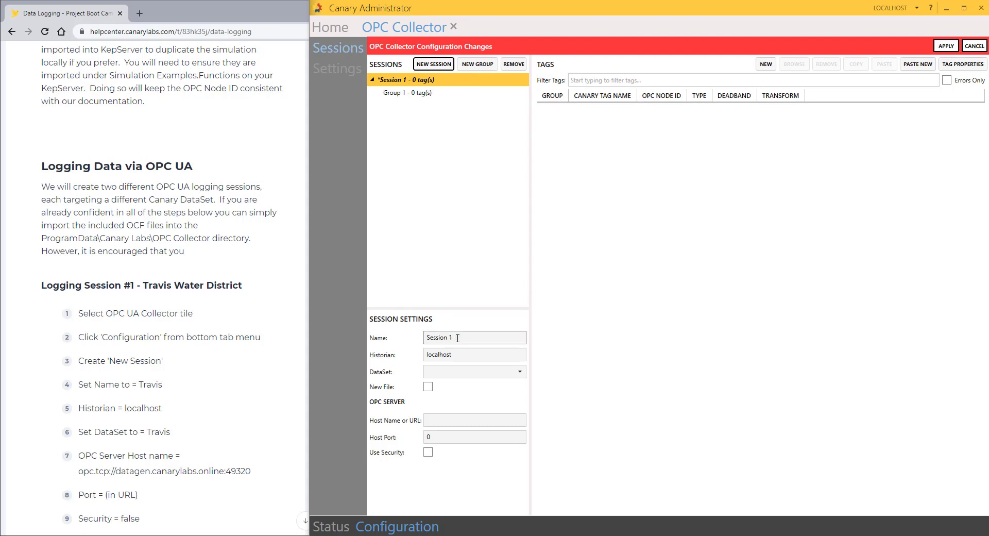
left_click_drag(457, 338, 396, 332)
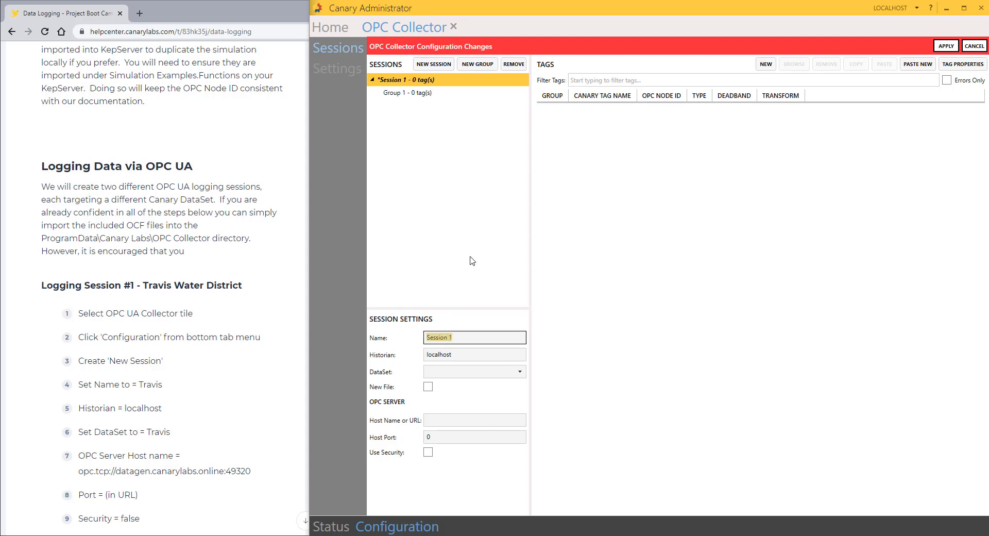
type("Travis")
left_click(453, 369)
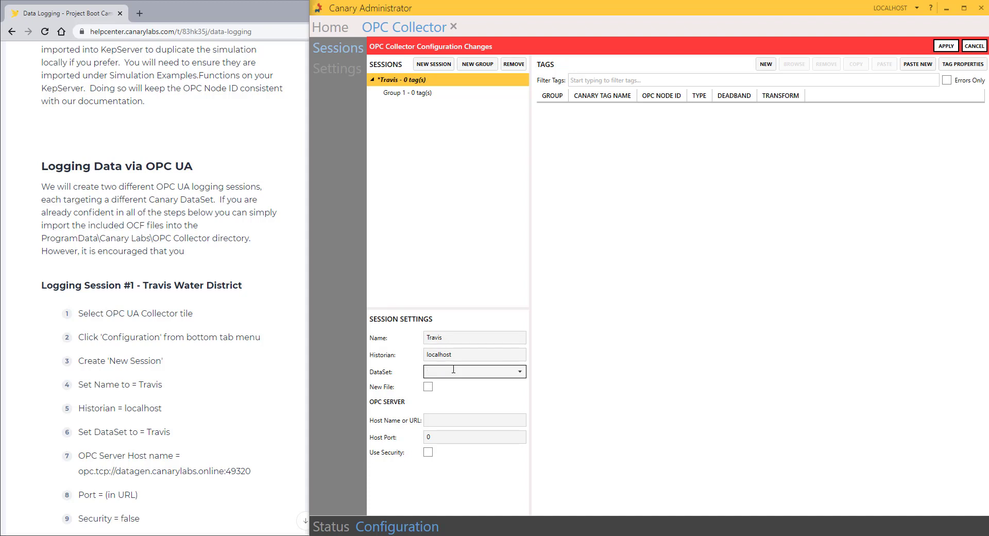
type("Travis")
left_click(465, 421)
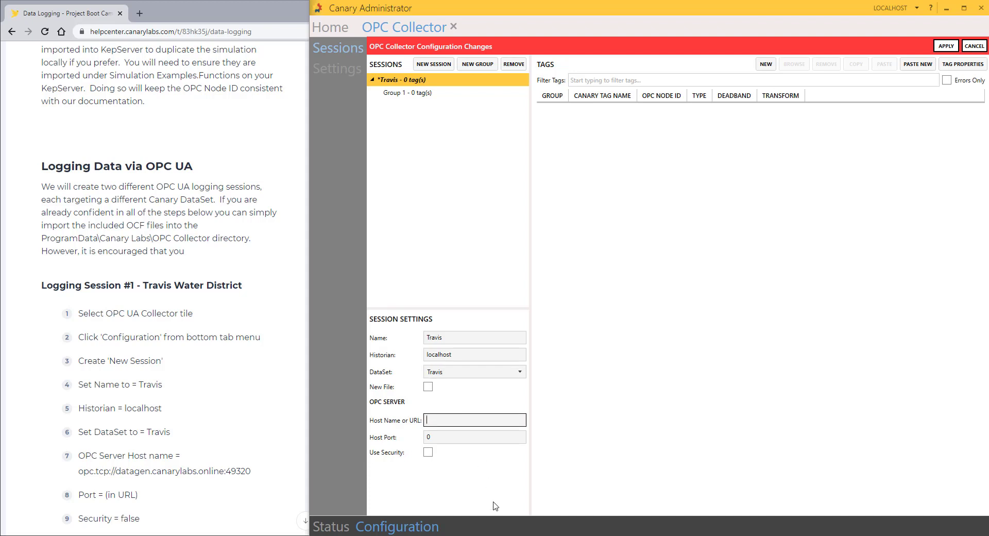
Step: Set Host Name or URL to opc.tcp://datagen.canarylabs.online:49320 and leave Host Port blank
type("opc.tcp://datagen.canarylabs")
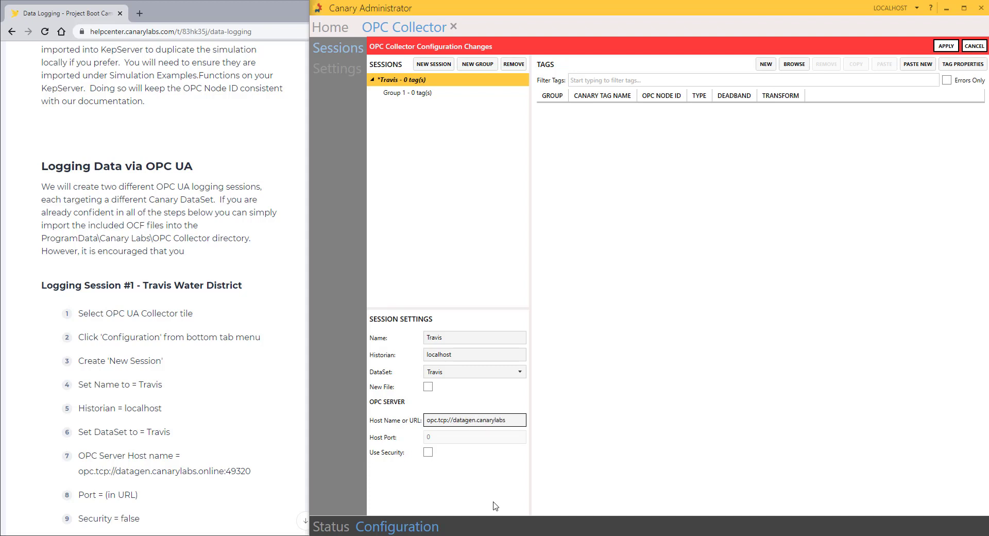
type(".online:49320")
left_click_drag(524, 420, 426, 429)
key("ctrl+c")
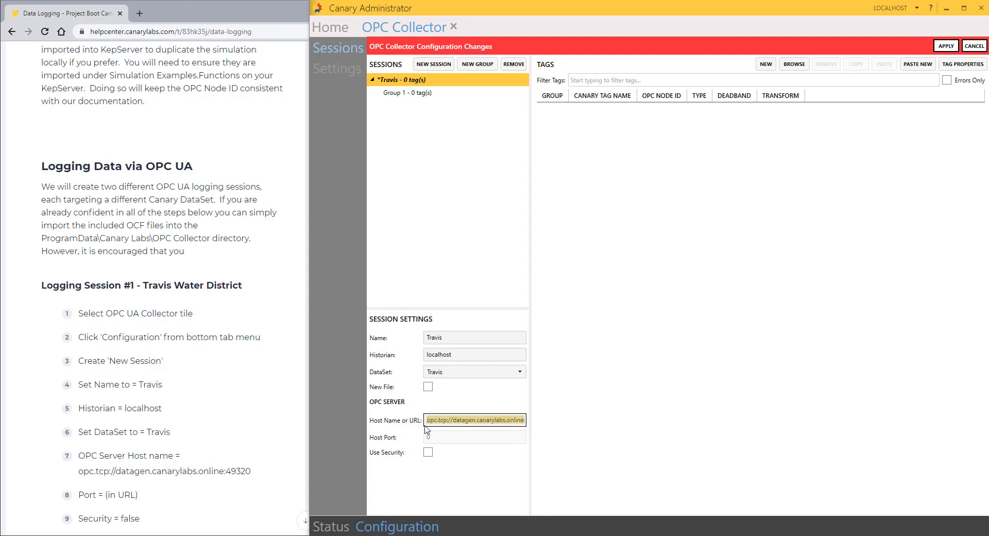
key("BackSpace")
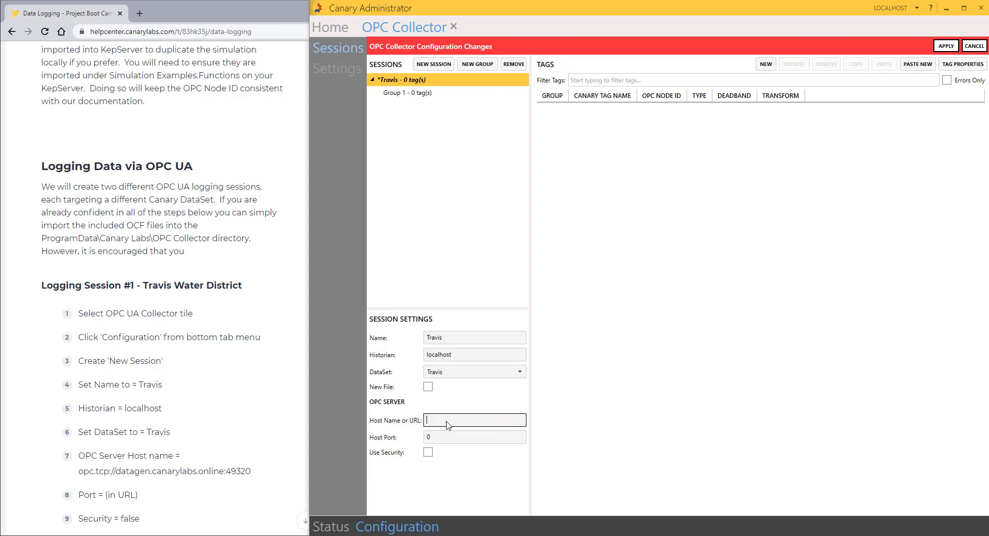
left_click(438, 437)
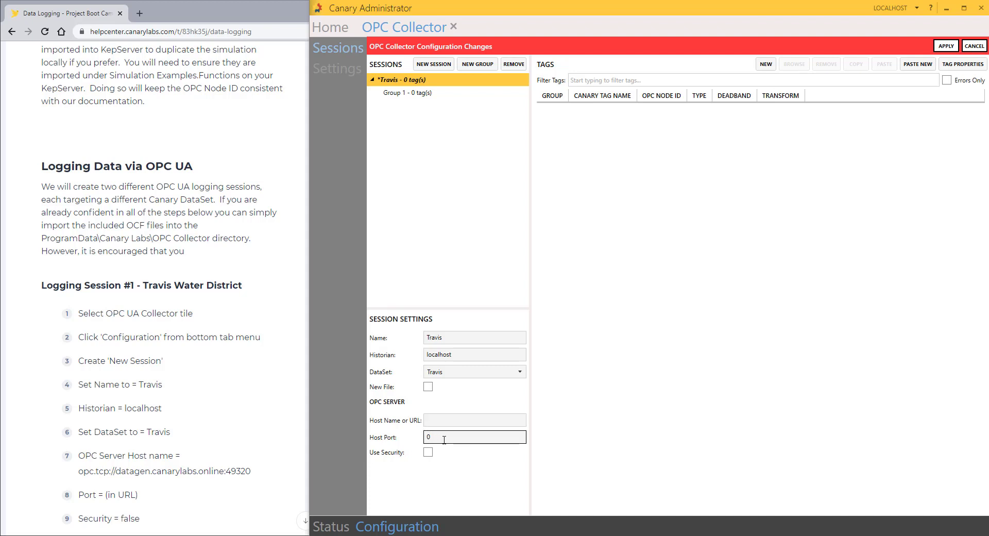
left_click(435, 419)
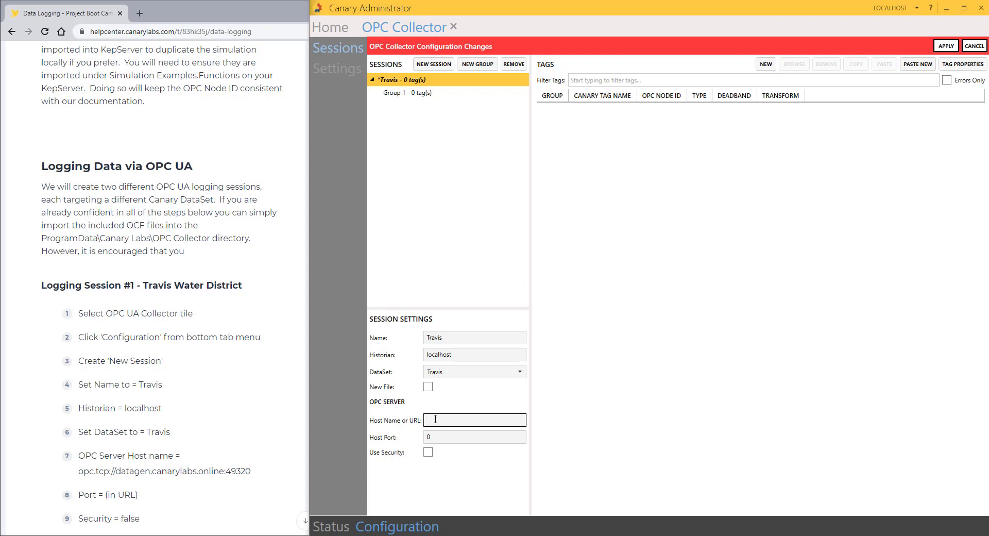
type("localhost")
left_click(430, 438)
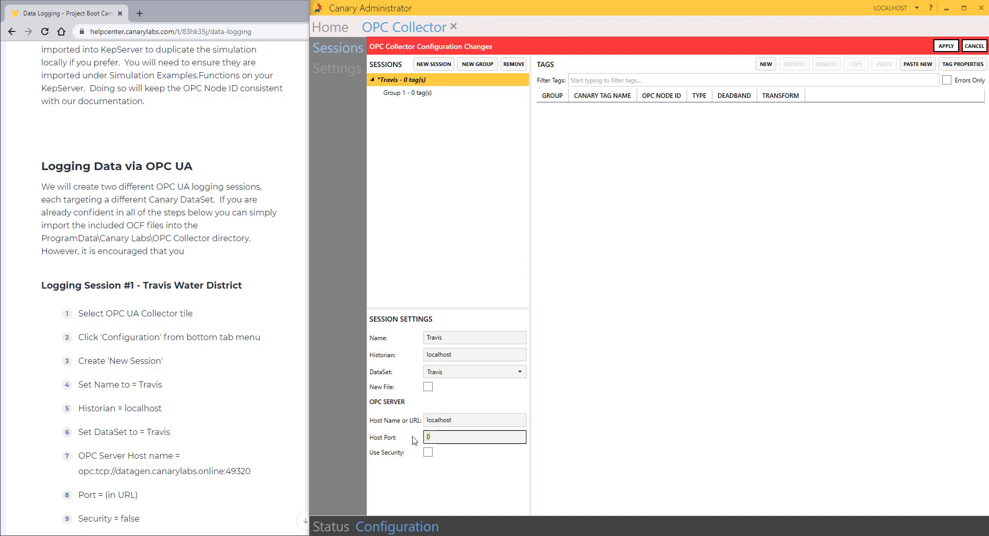
type("49320")
left_click_drag(504, 437, 388, 419)
key("BackSpace")
key("ctrl+v")
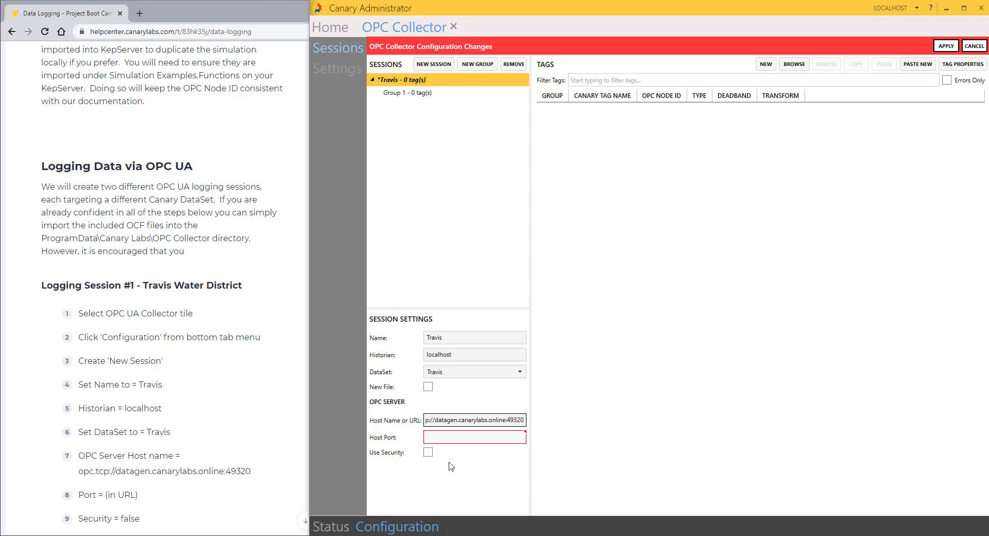
Step: Save the configuration, confirm creating the Travis dataset, and open the tag browser
left_click(947, 46)
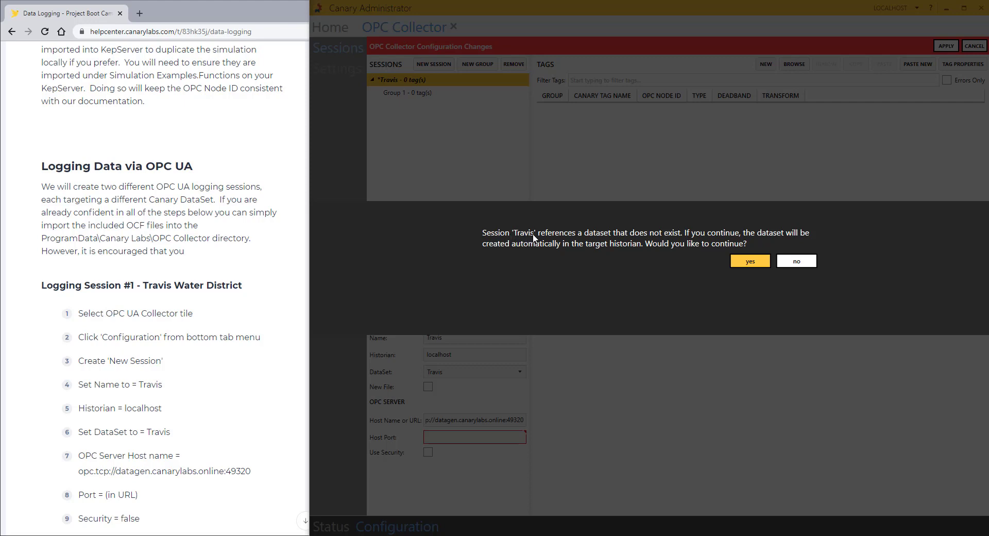
left_click(749, 262)
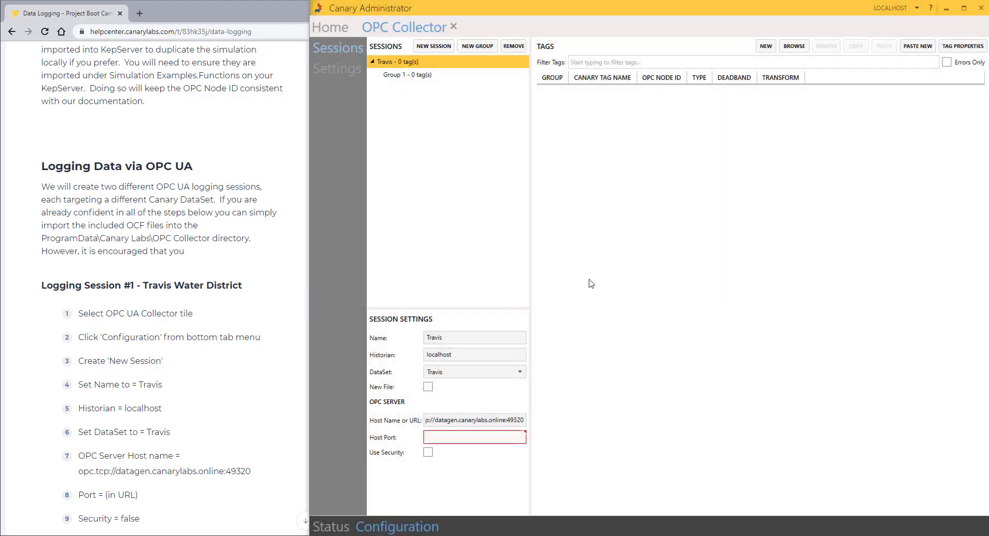
left_click(793, 46)
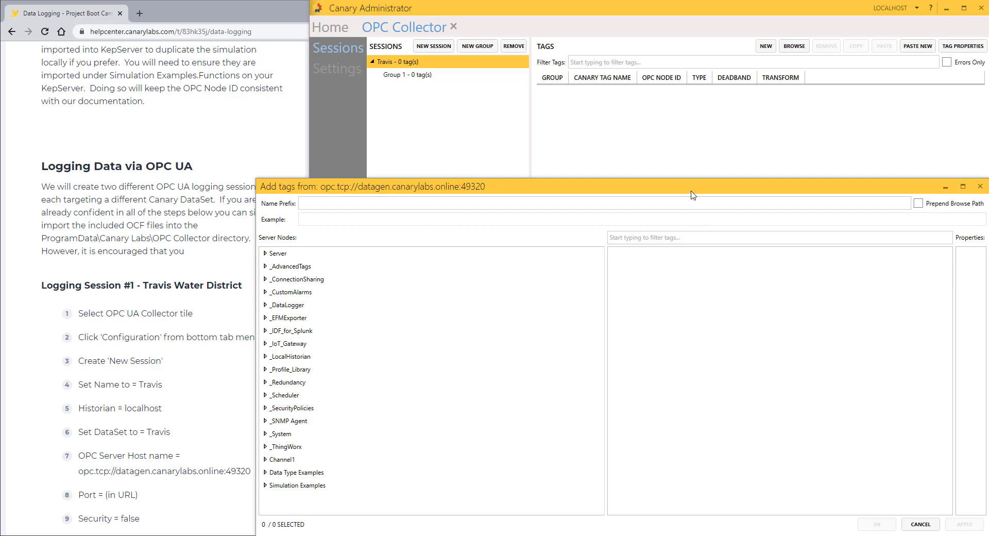
Step: Expand Simulation Examples > Functions in the Server Nodes tree and select the TRAVIS folder
left_click_drag(689, 186, 593, 83)
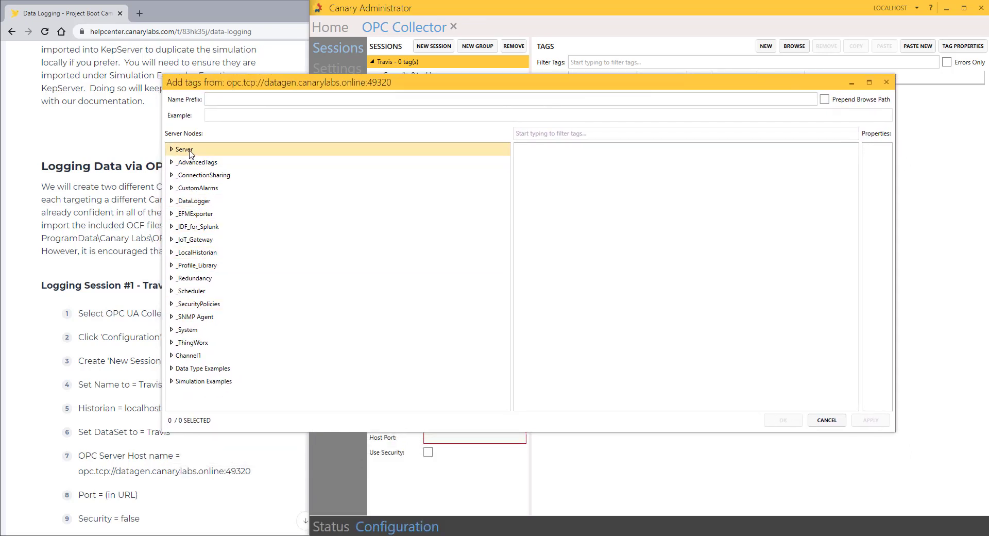
left_click(178, 382)
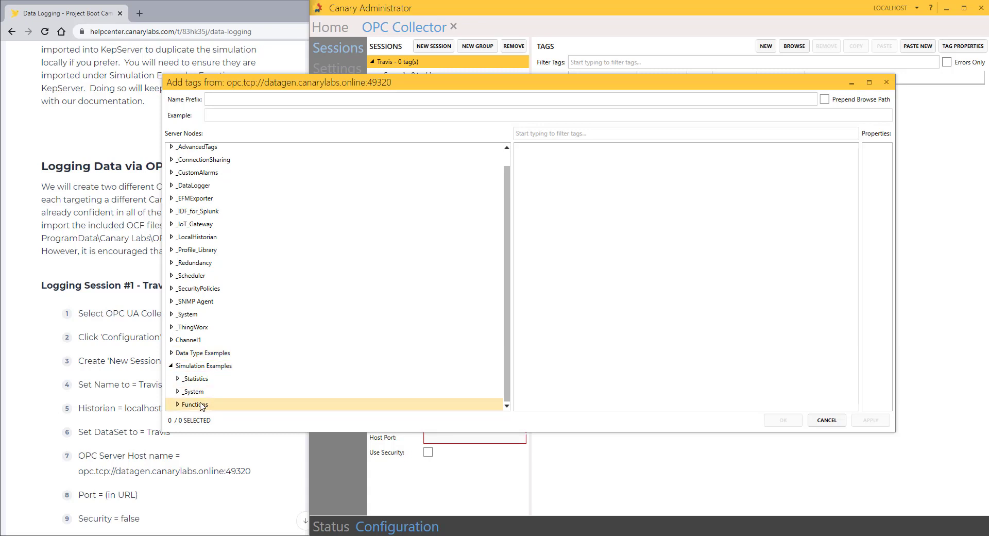
left_click(179, 405)
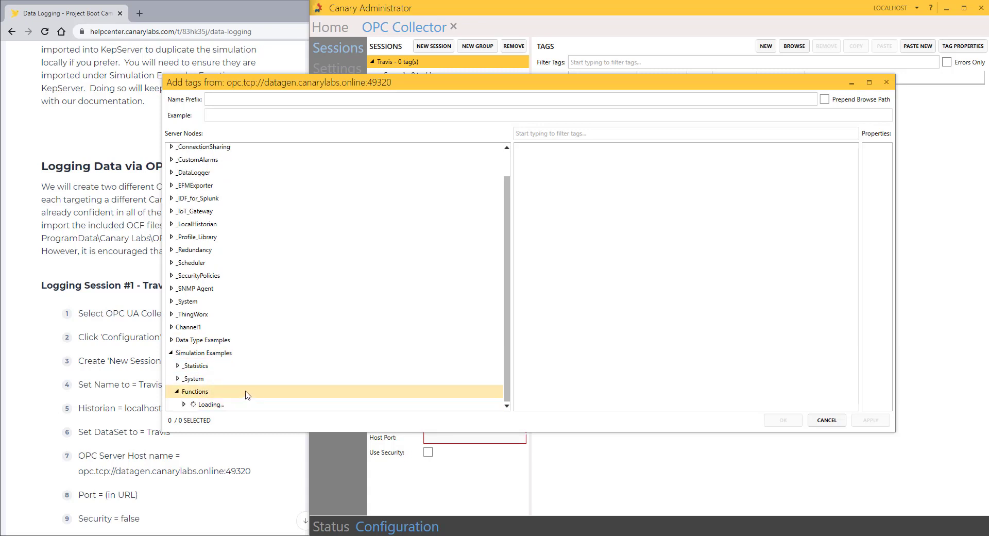
left_click(180, 393)
left_click(193, 405)
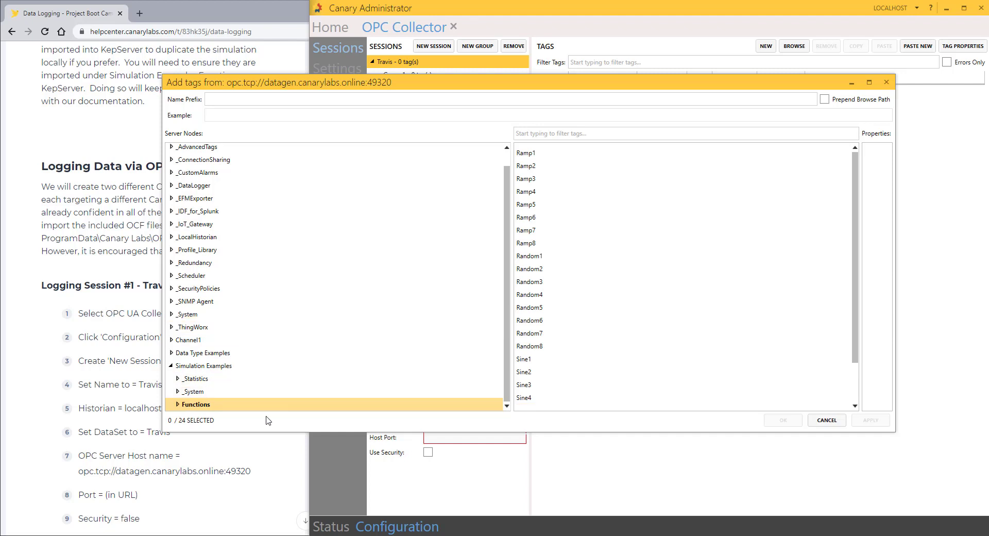
left_click(178, 405)
scroll(247, 400, "down", 5)
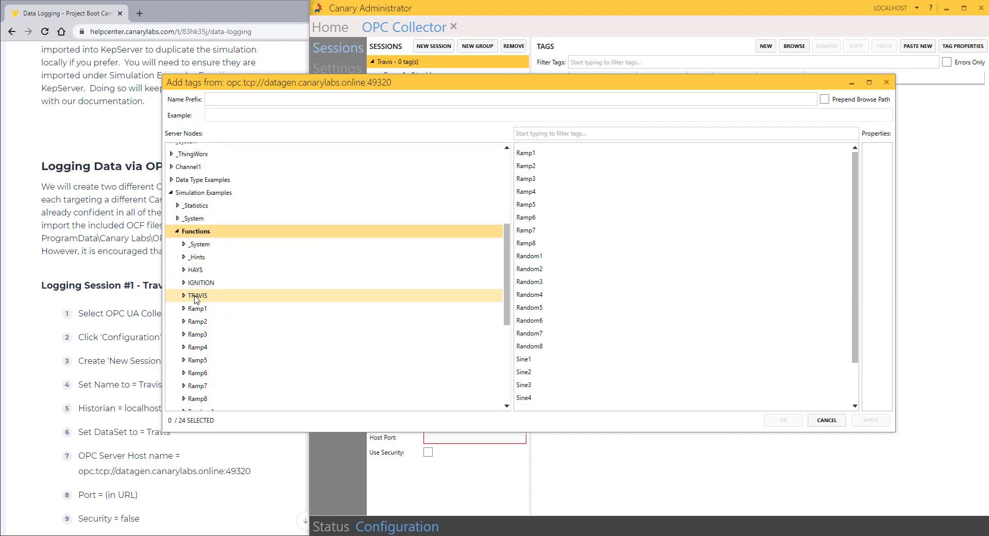
left_click(200, 297)
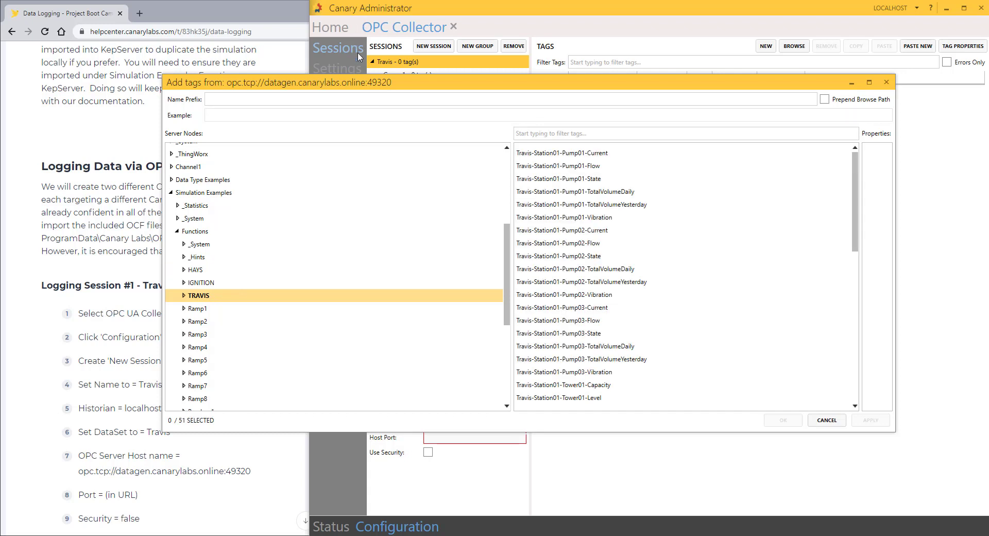
Step: Filter tags by 'Pump', select all 42 pump tags, and add them to Group 1
left_click_drag(352, 86, 425, 98)
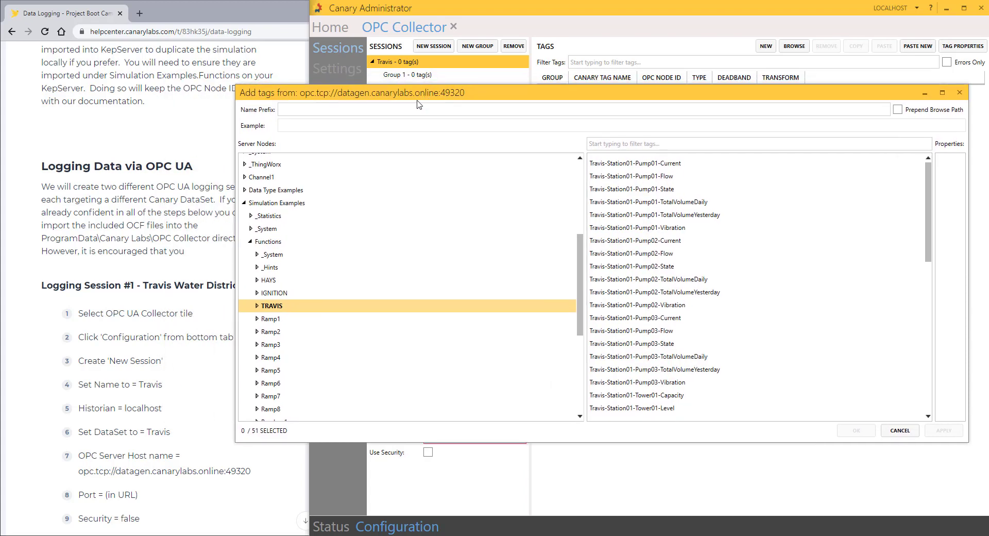
left_click_drag(237, 190, 409, 190)
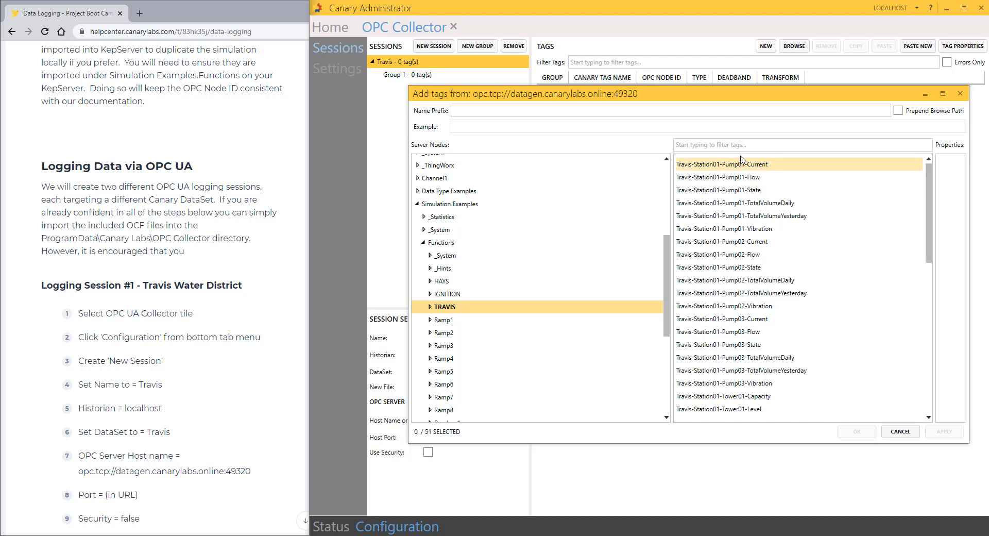
left_click(753, 146)
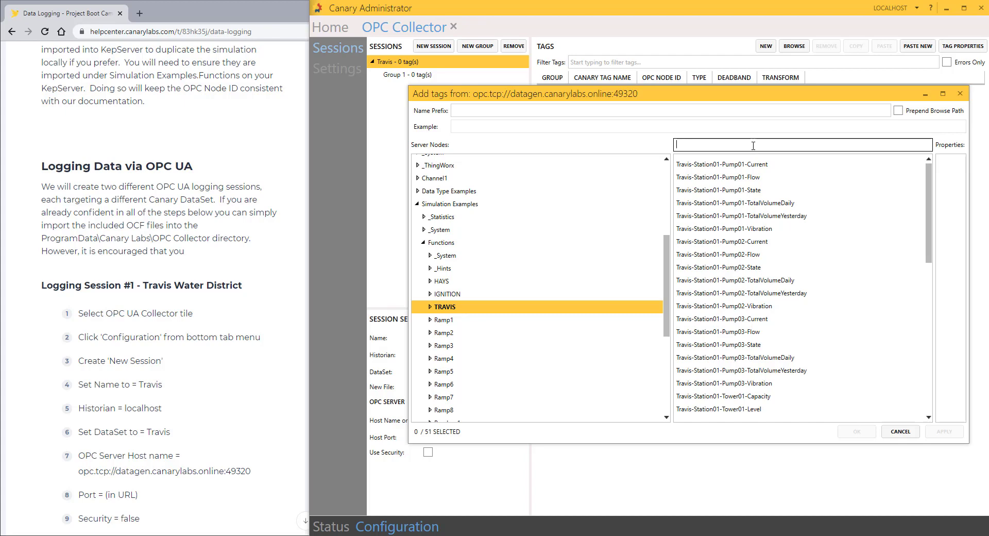
type("Pump")
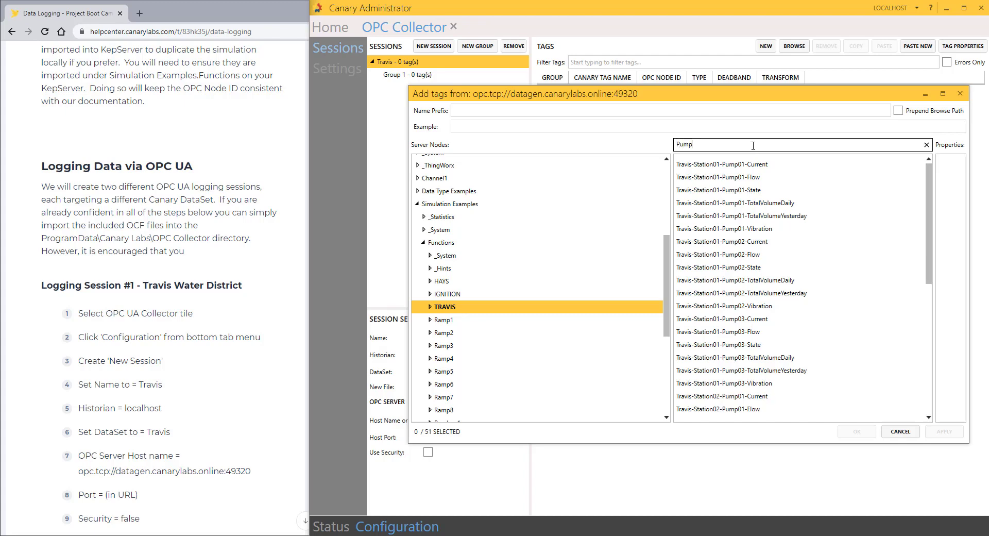
left_click(753, 164)
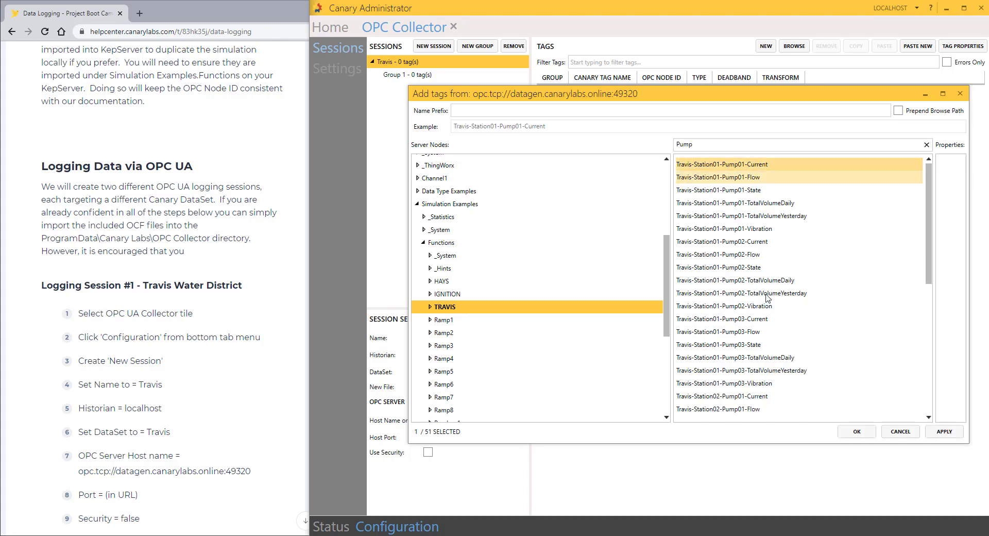
scroll(769, 308, "down", 3)
scroll(770, 308, "down", 5)
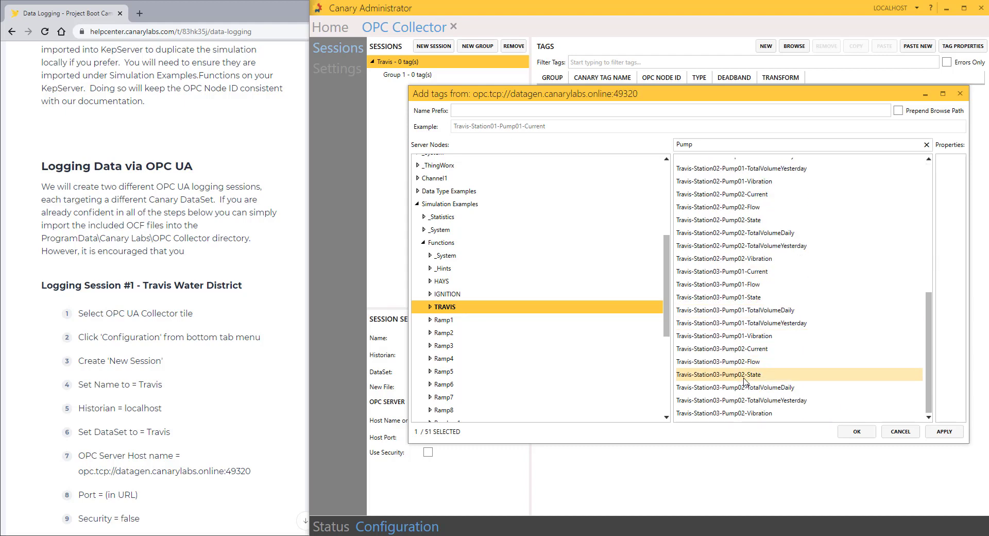
left_click(747, 413, "shift")
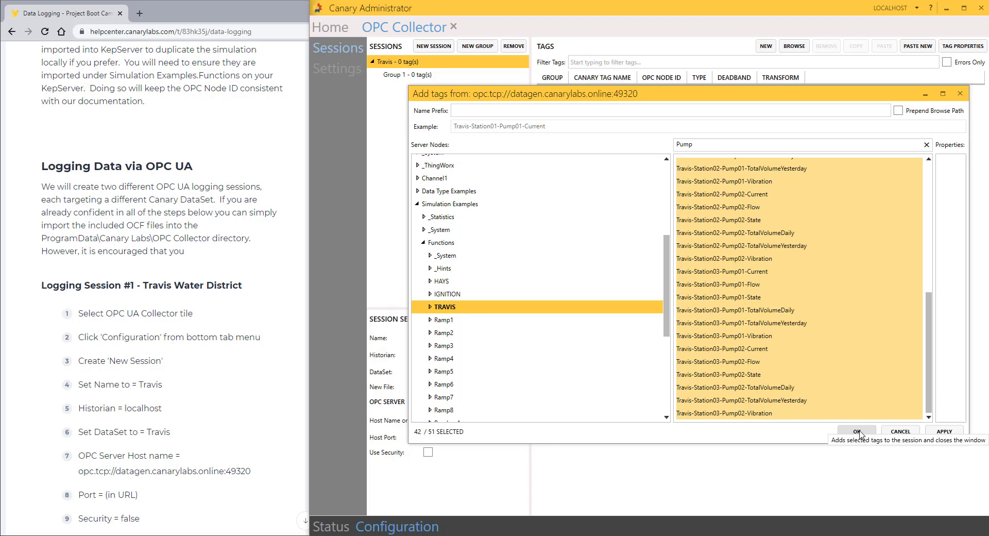
left_click(857, 431)
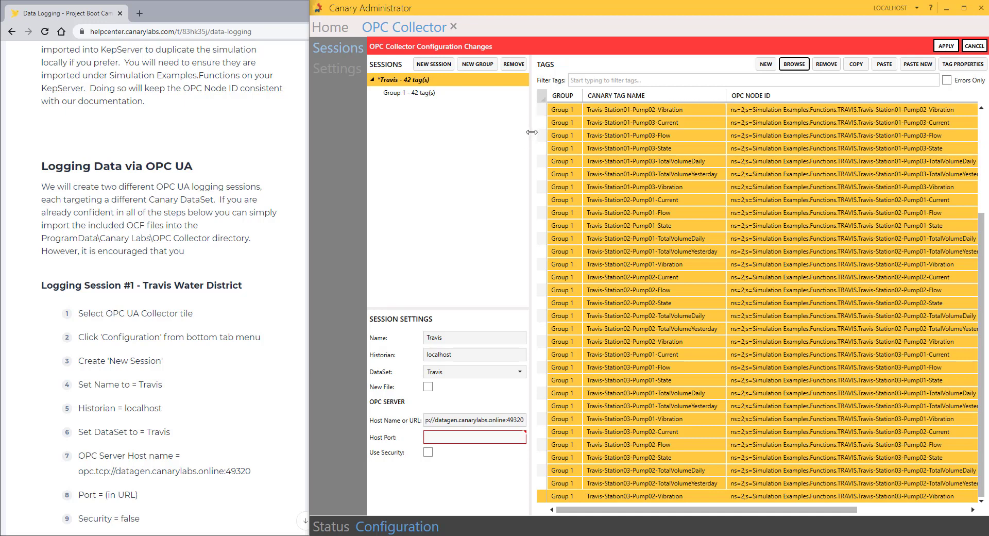
Step: Widen the tags grid to reveal Type, Deadband and Transform columns, then recheck the help article
left_click_drag(532, 133, 452, 135)
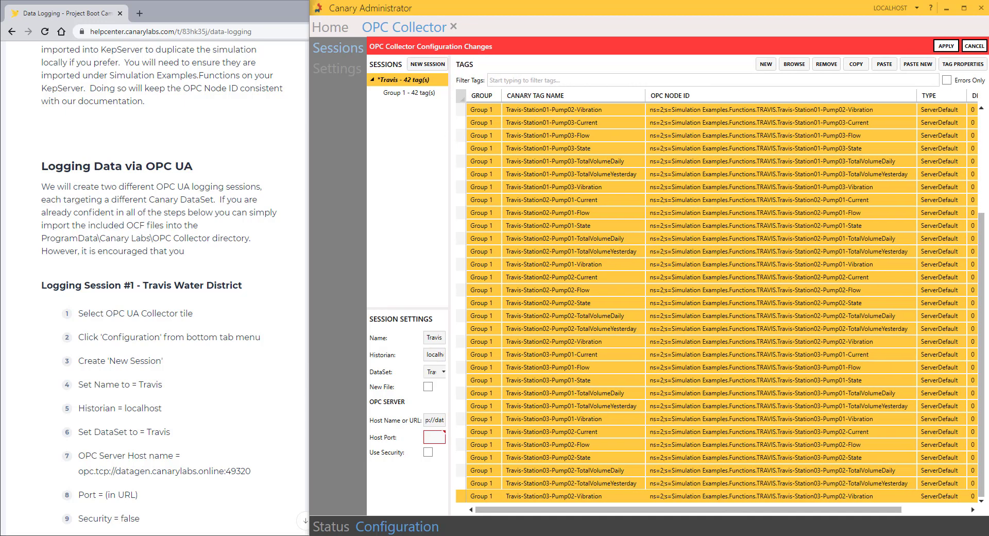
left_click_drag(724, 514, 868, 511)
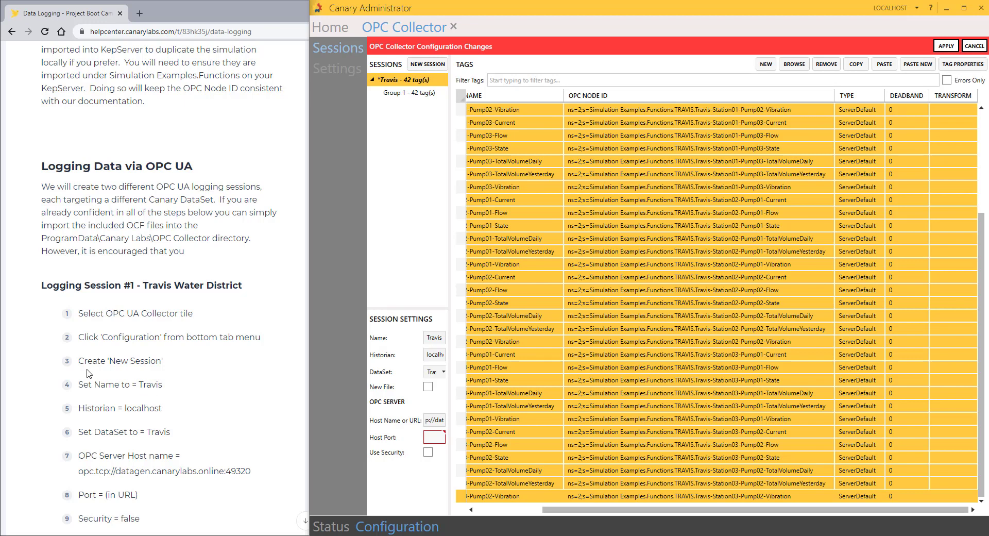
left_click(291, 275)
scroll(275, 297, "down", 6)
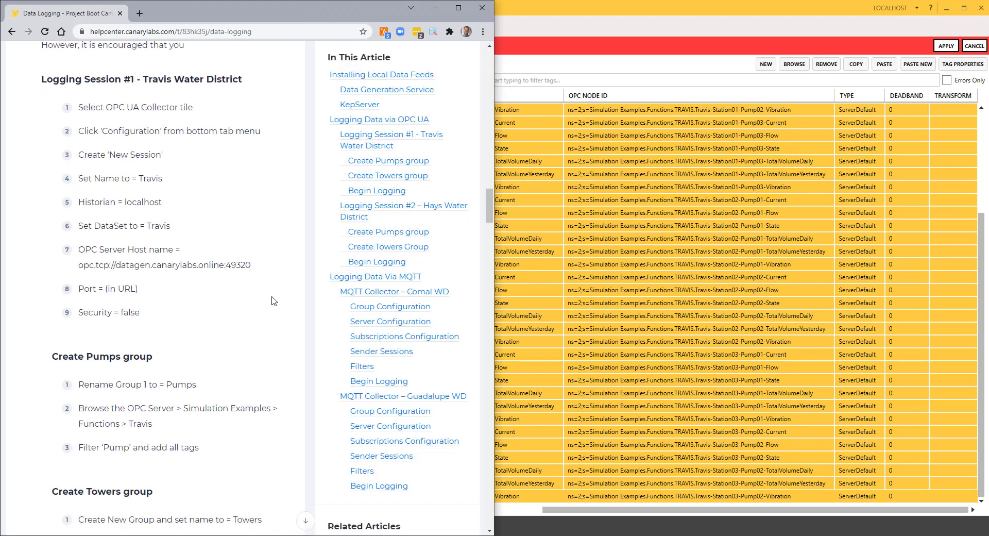
scroll(273, 301, "down", 4)
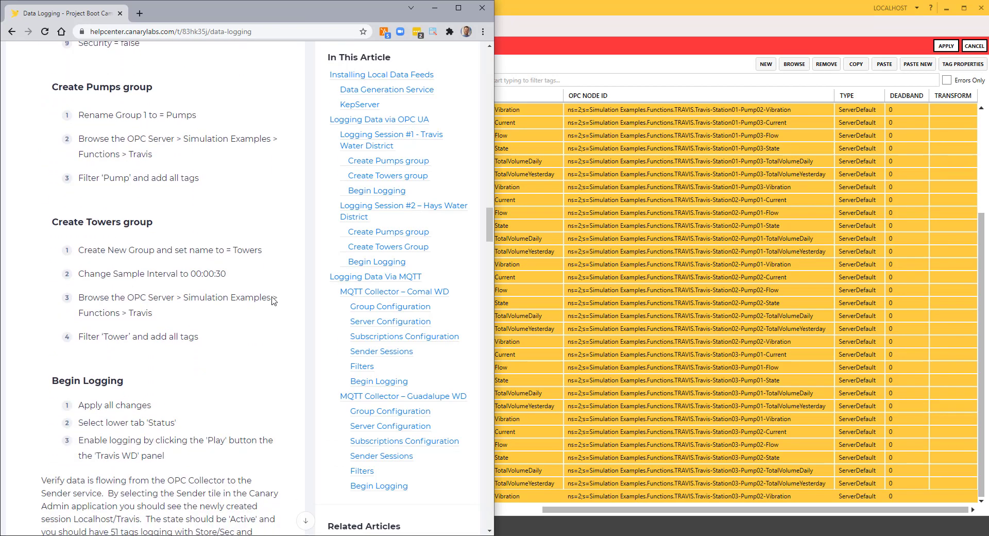
scroll(273, 301, "up", 1)
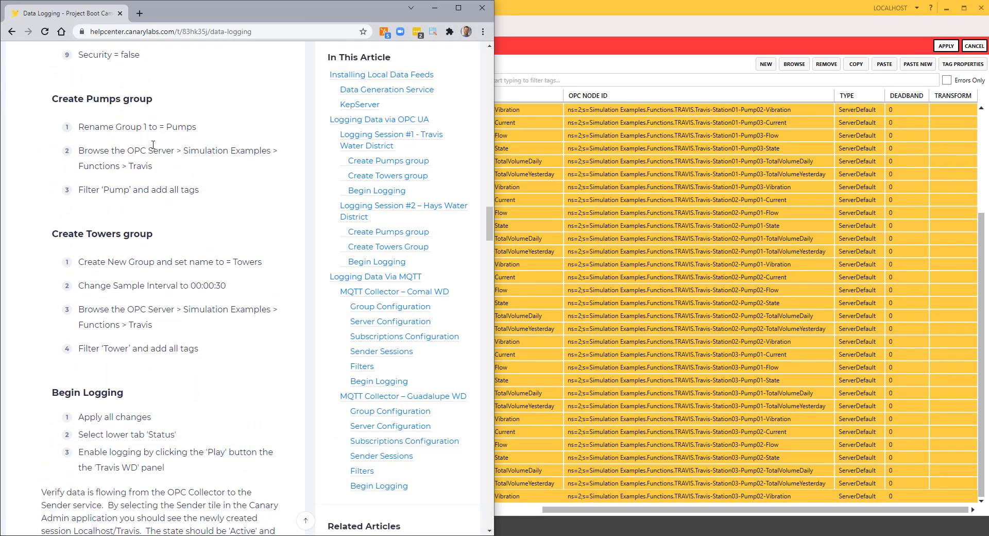
left_click(638, 32)
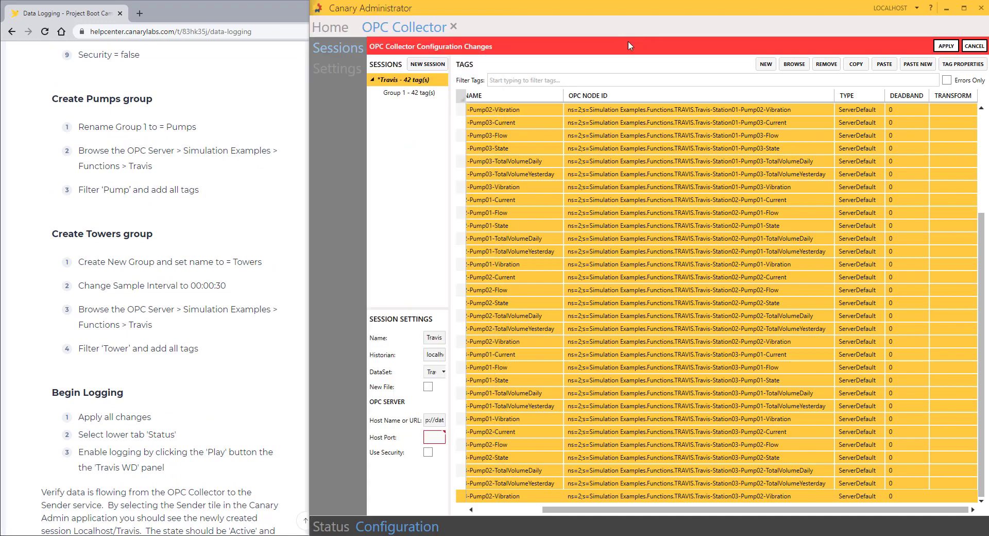
Step: Rename Group 1 to Pumps, apply the Travis changes, and allow the Travis dataset to be created
mouse_move(435, 248)
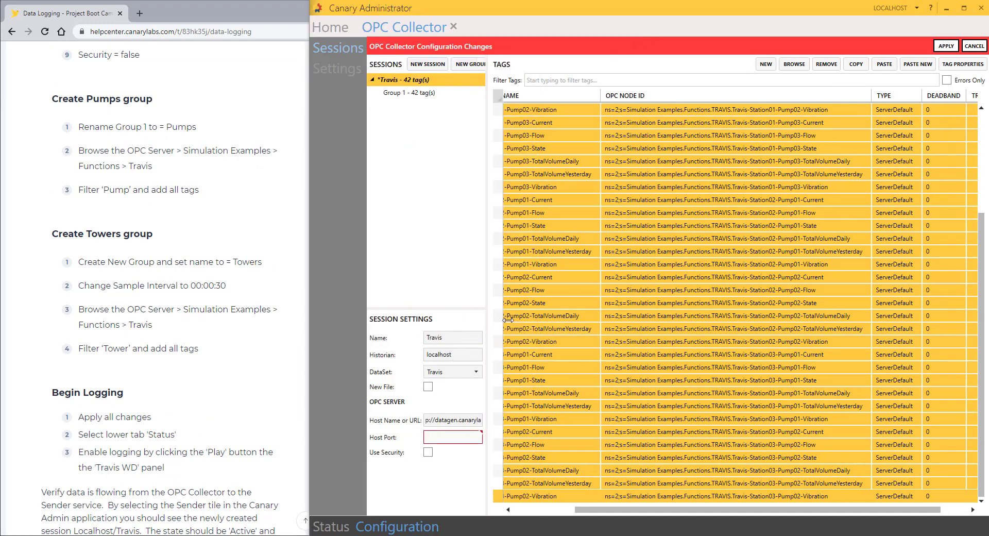
left_click(402, 95)
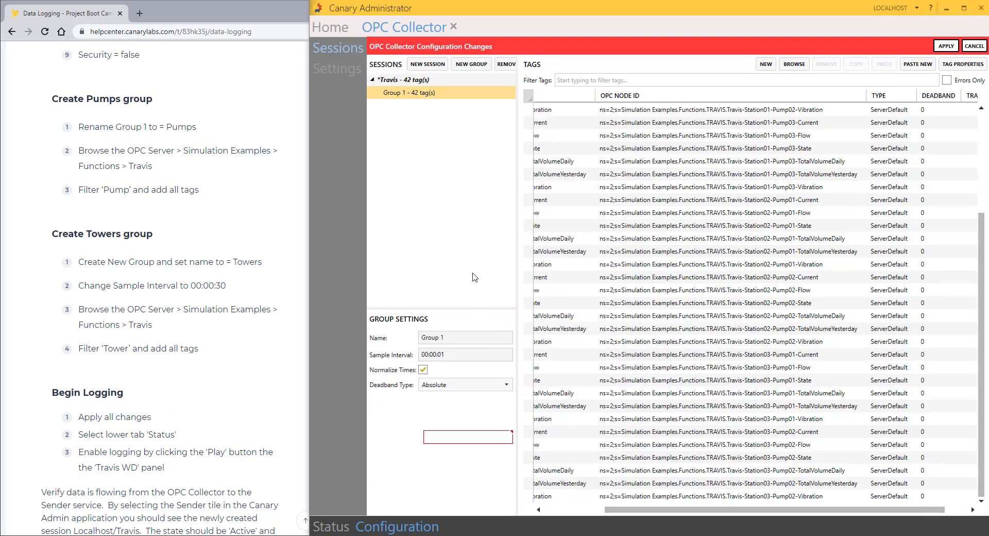
left_click_drag(443, 337, 414, 335)
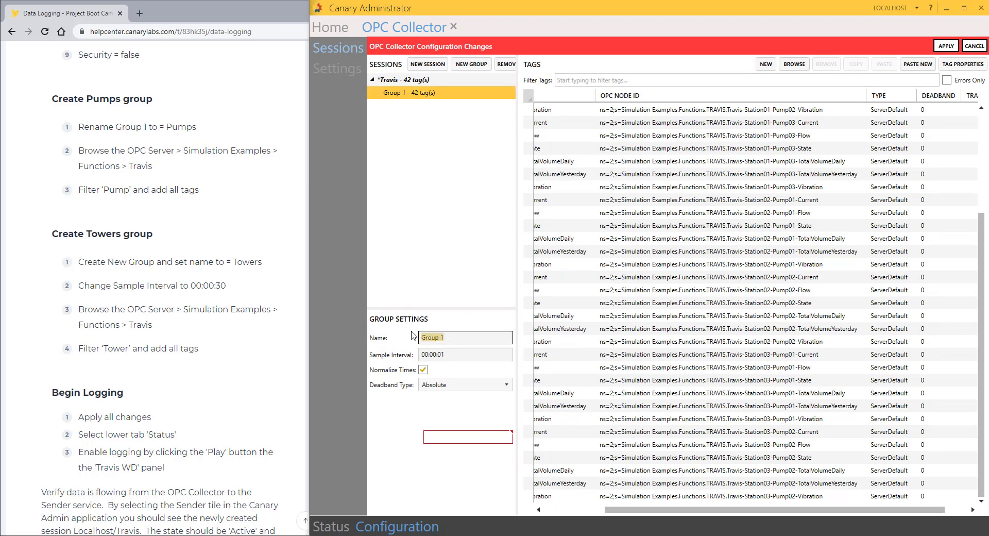
type("Pumps")
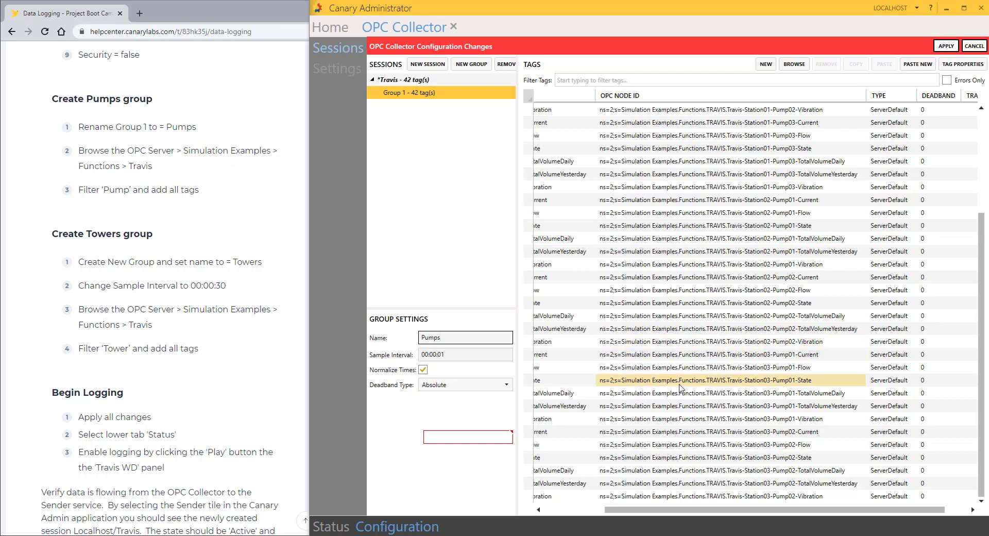
left_click(946, 46)
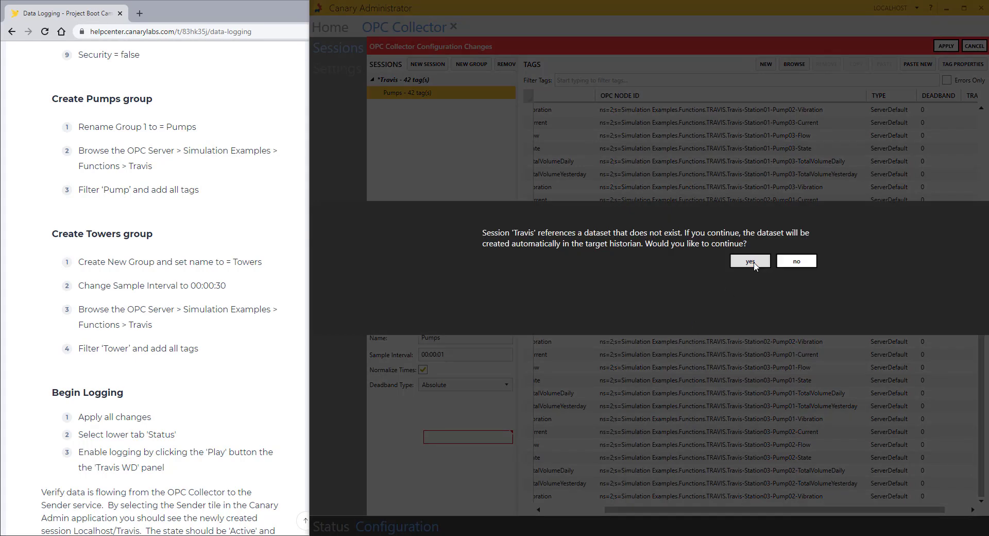
left_click(751, 262)
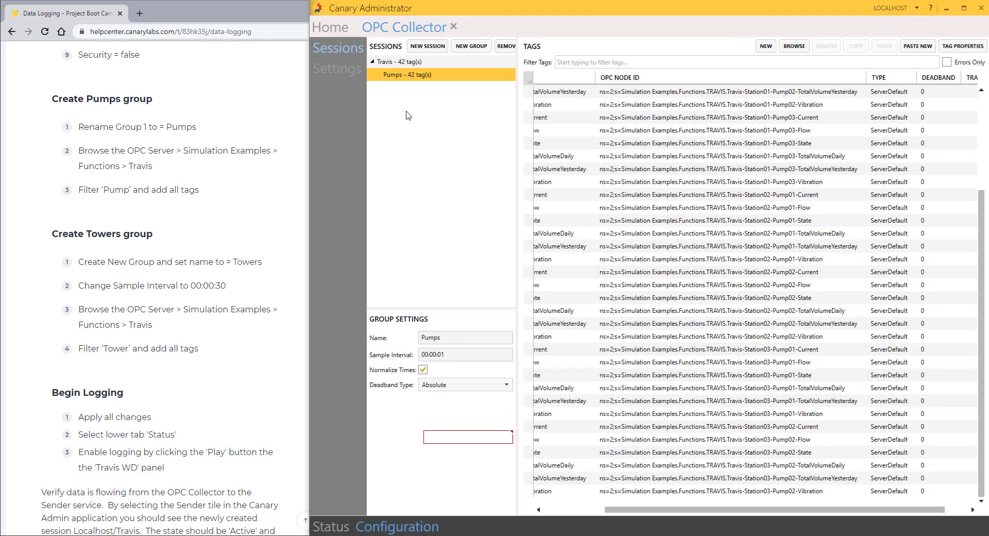
Step: Add a new group to the Travis session and name it Towers
left_click(462, 48)
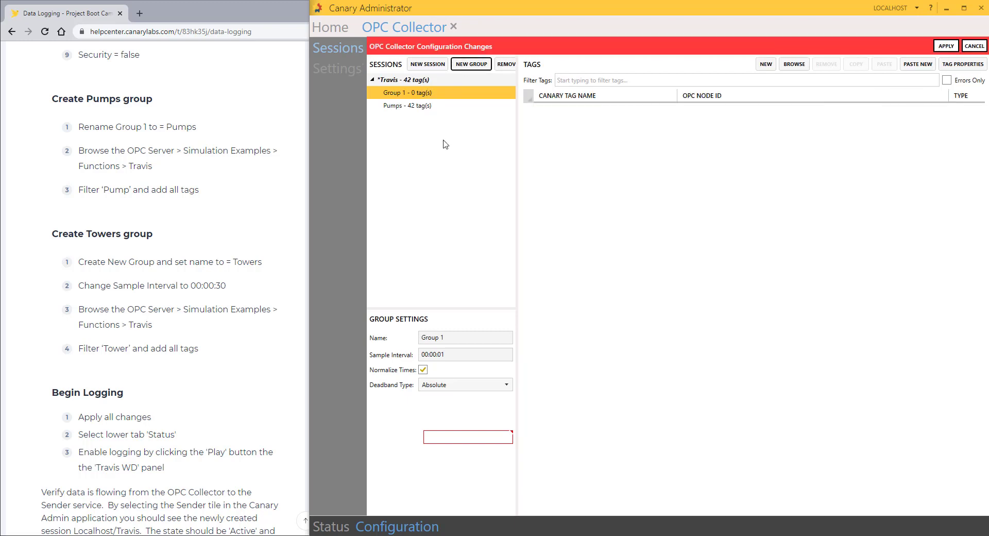
triple_click(434, 337)
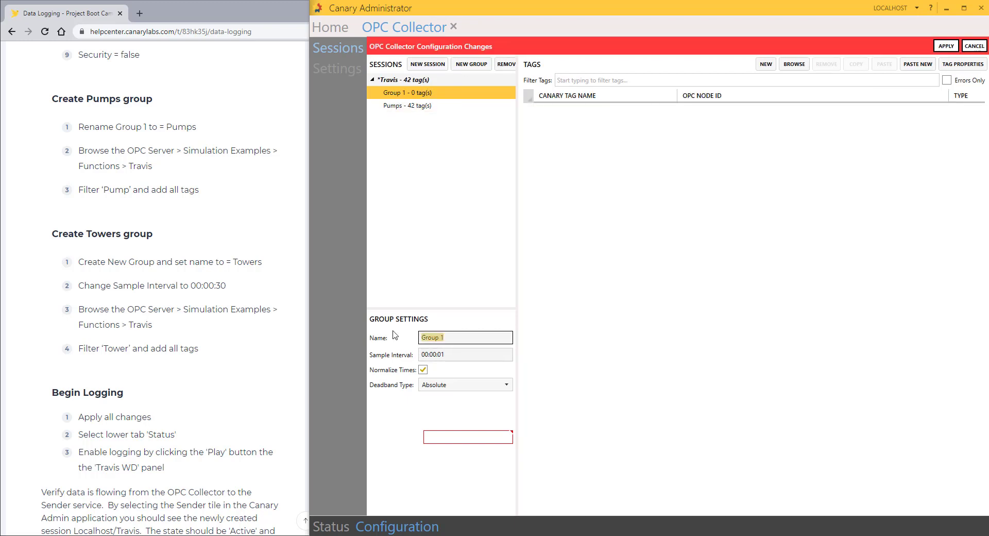
type("Towers")
left_click(446, 357)
Step: Set the Towers sample interval to 00:00:30 and keep deadband type Absolute
left_click_drag(440, 355, 452, 355)
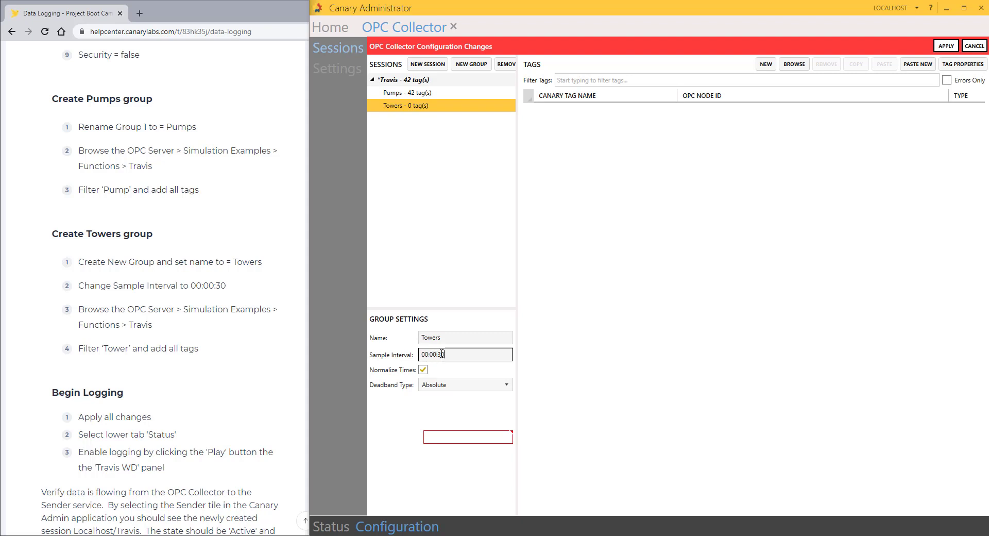
left_click(507, 385)
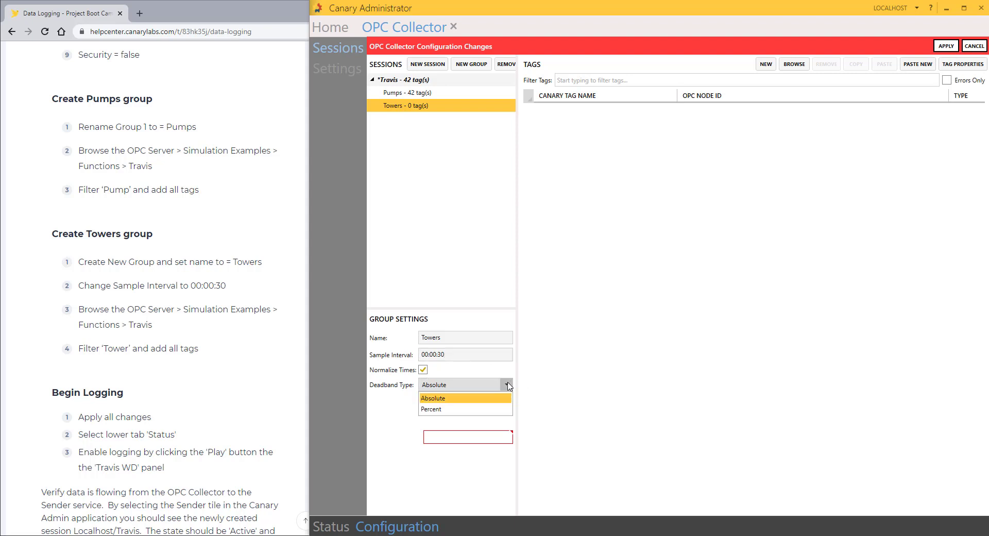
left_click(434, 396)
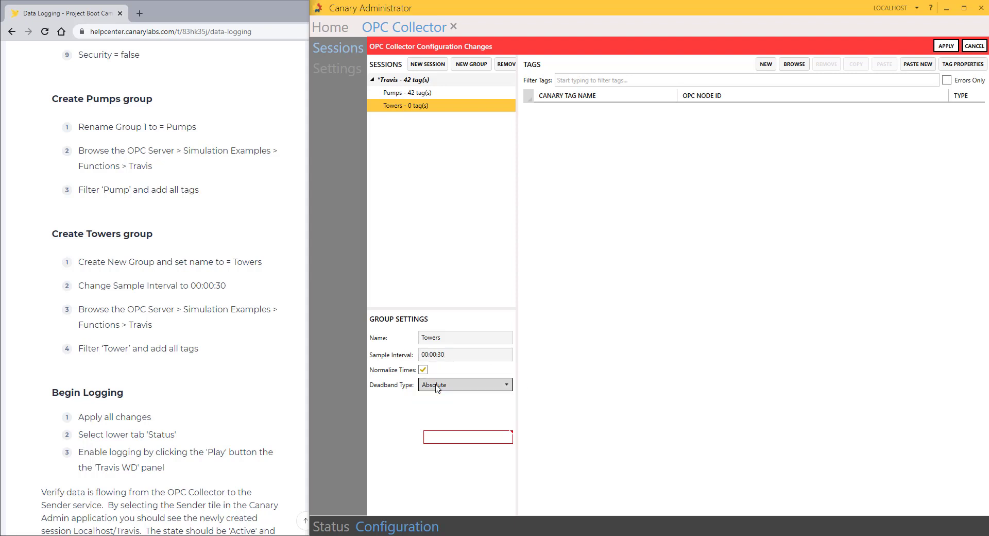
left_click(402, 107)
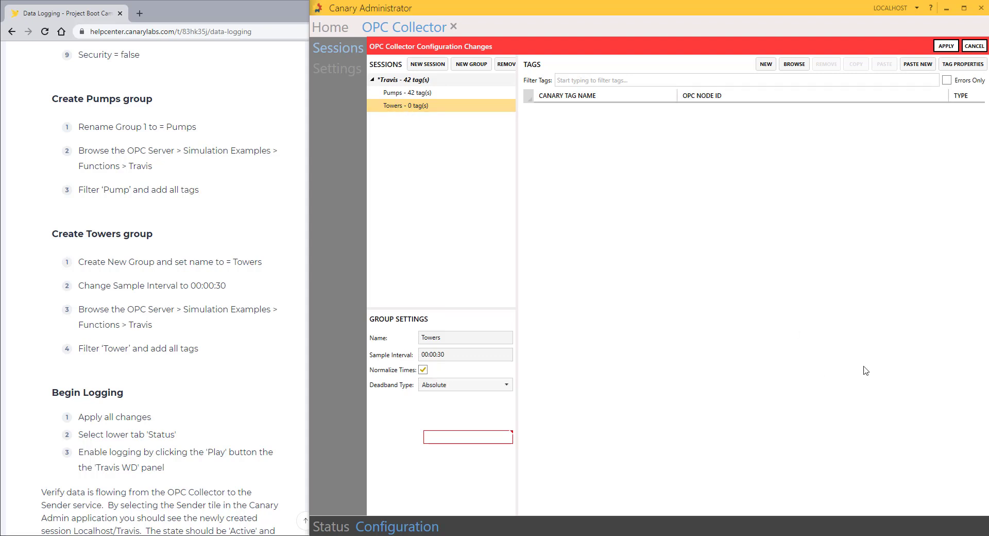
Step: Replace the Travis session's server address with localhost and set the host port to 0
left_click(402, 81)
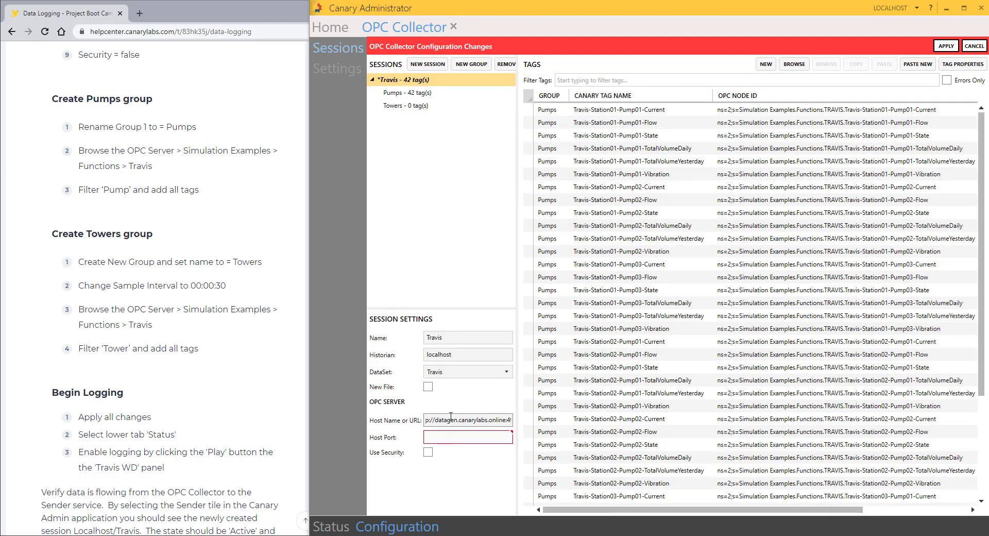
double_click(474, 420)
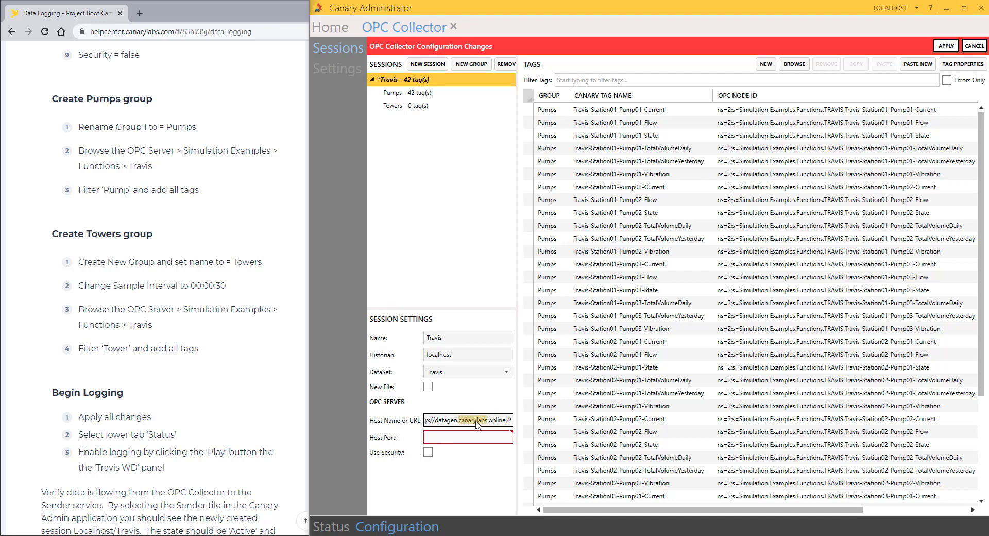
left_click(475, 420)
triple_click(475, 420)
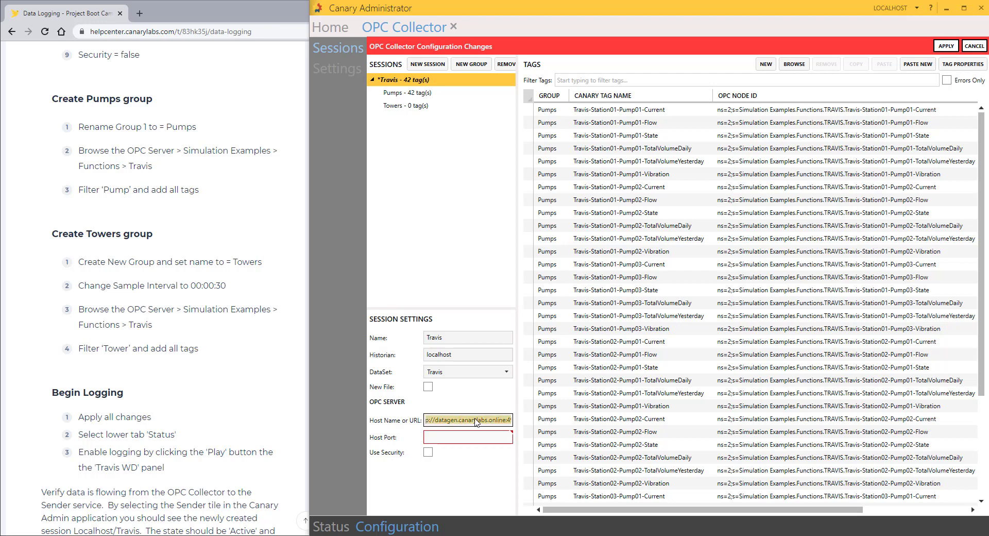
key("BackSpace")
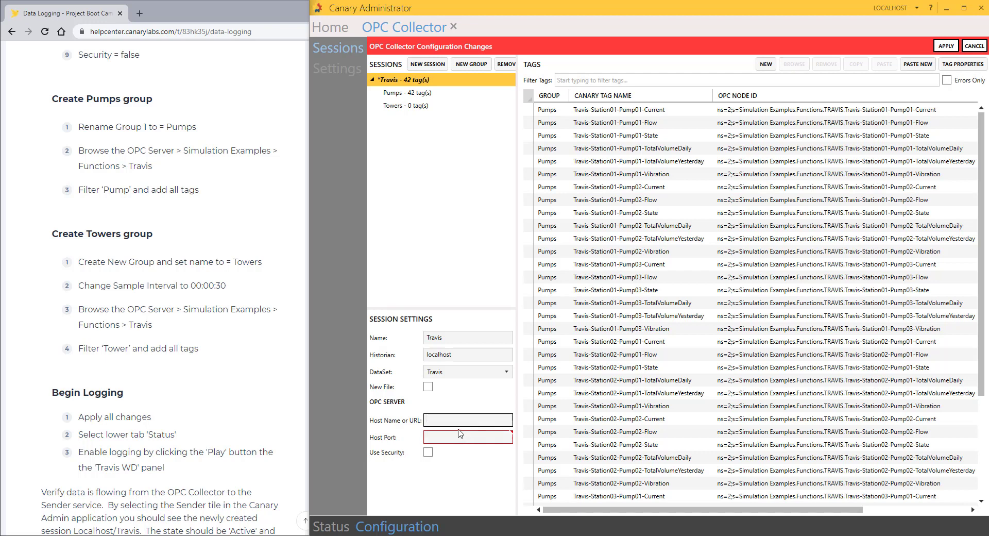
type(";pca")
key("BackSpace")
key("BackSpace")
type("l")
left_click(460, 435)
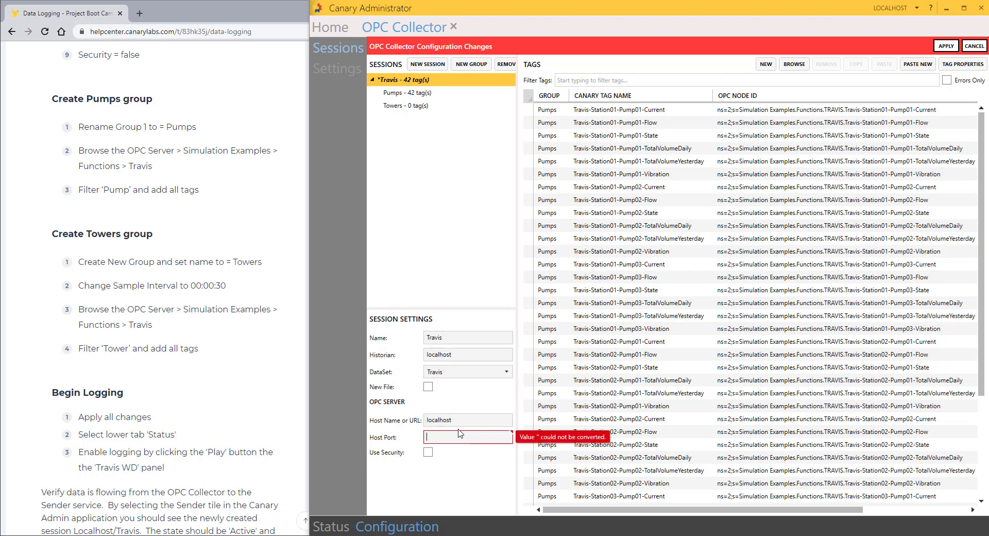
type("0")
Step: Paste datagen.canarylabs.online:49320 as the server address and go back to the Towers group
left_click(464, 420)
key("ctrl+a")
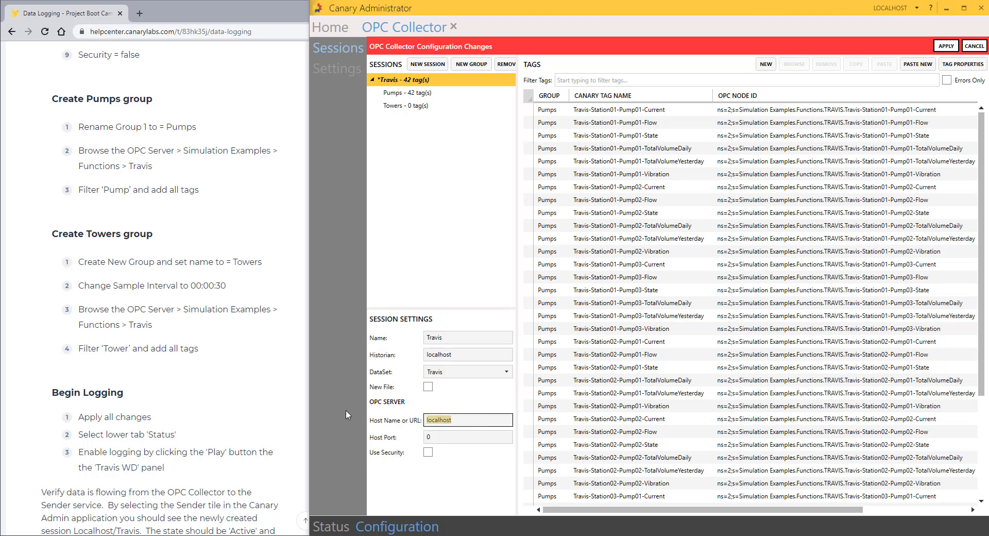
type("datagen.canarylabs.online:49320")
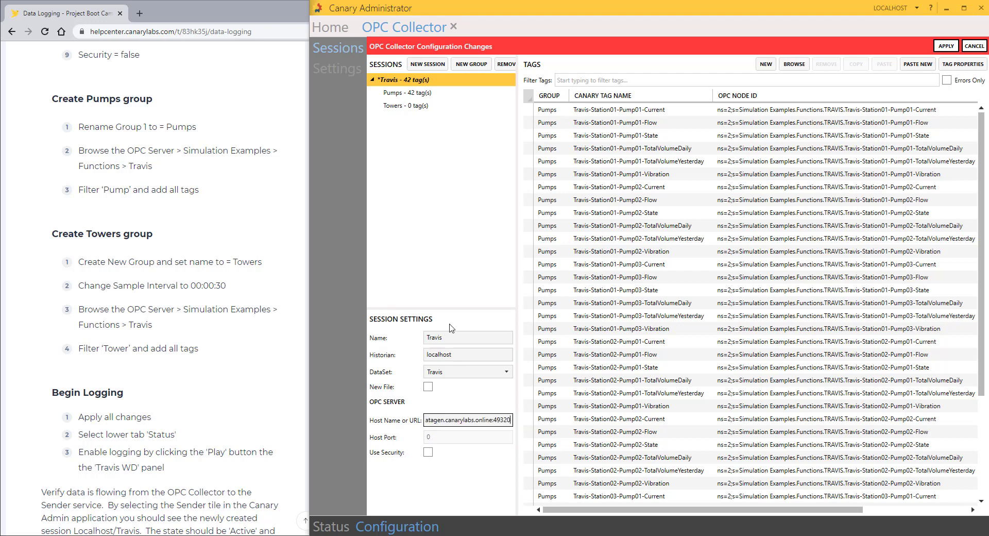
left_click(406, 105)
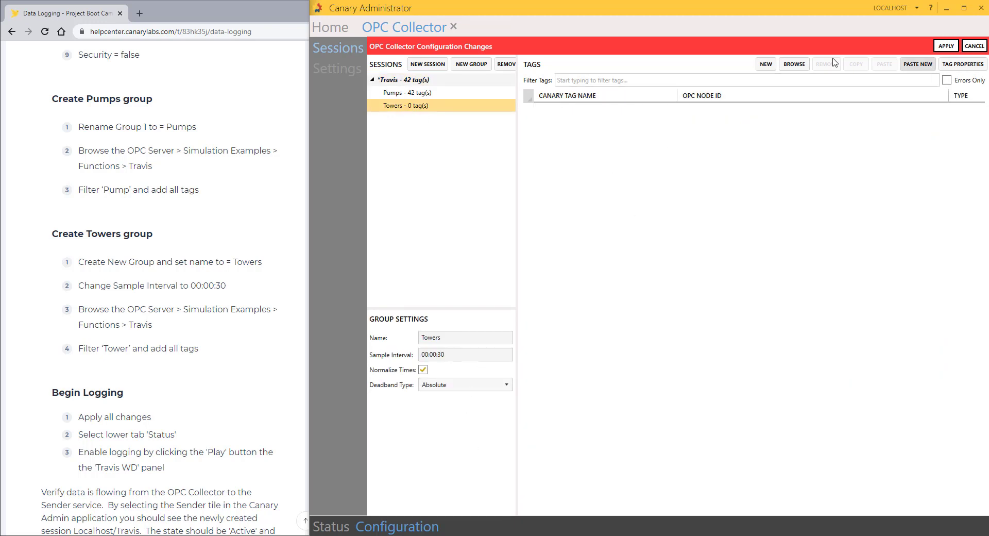
Step: Browse the OPC server to Simulation Examples > Functions > TRAVIS for the Towers group
left_click(795, 64)
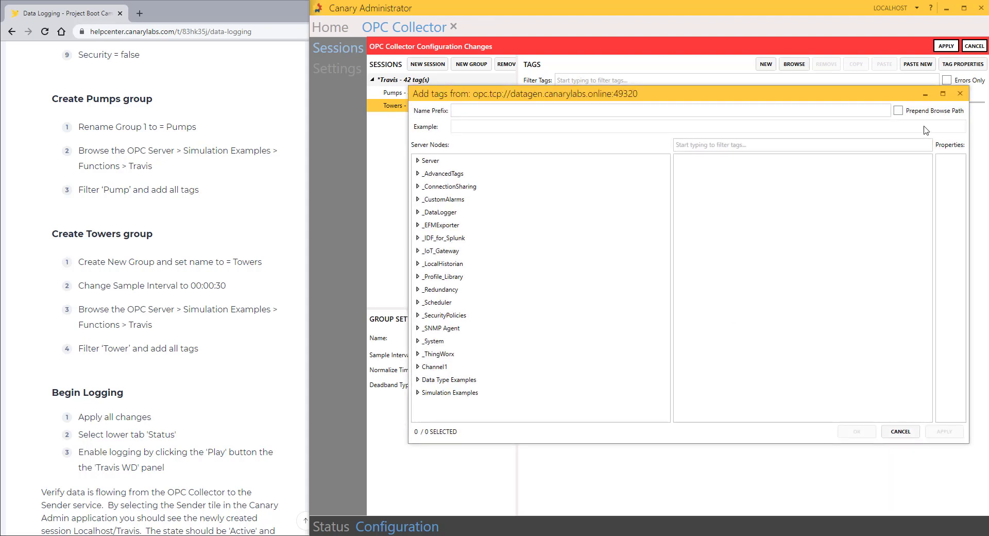
left_click(418, 392)
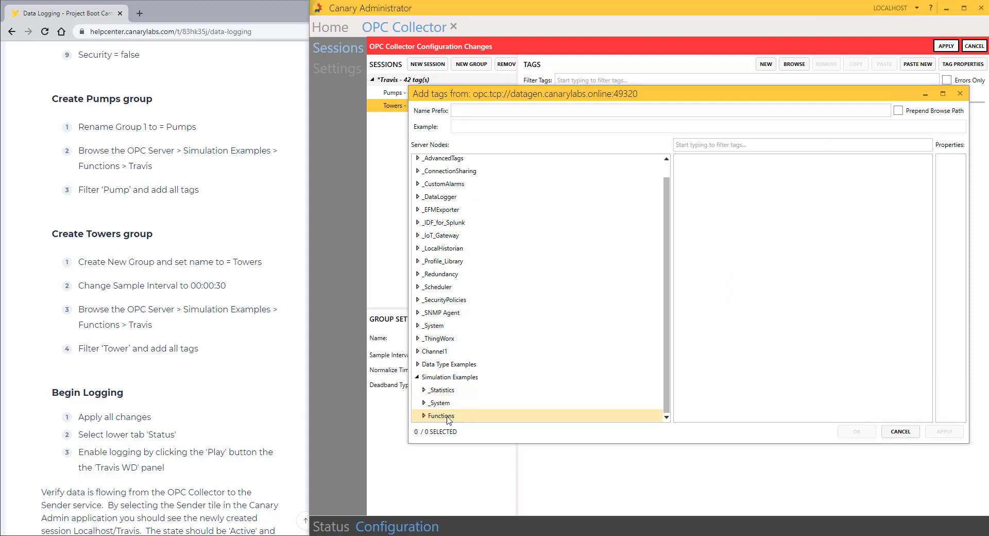
left_click(424, 415)
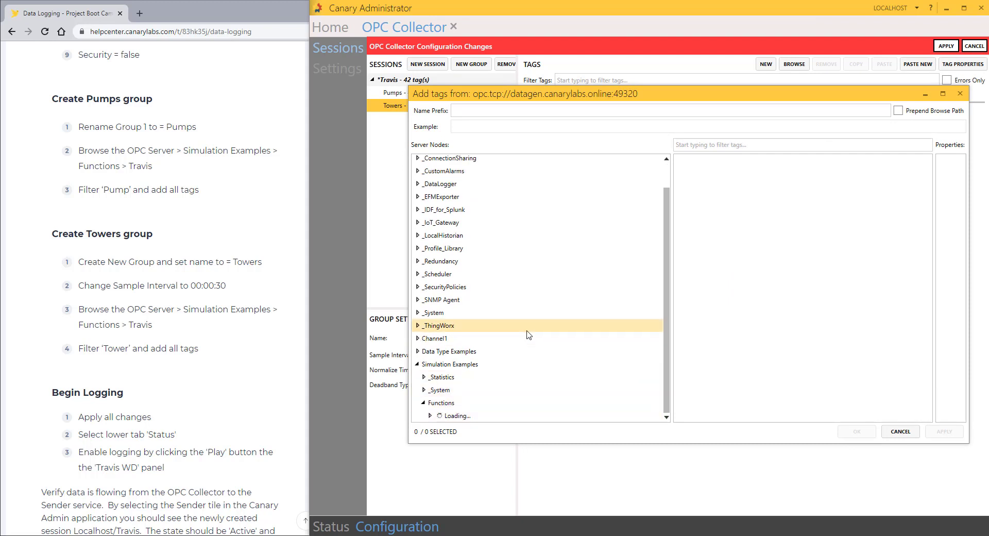
scroll(463, 278, "down", 5)
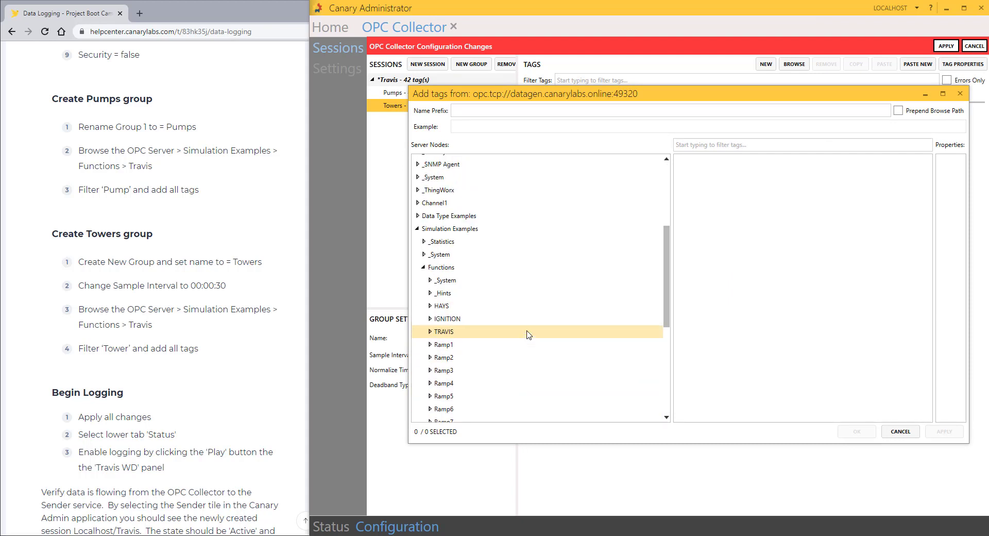
left_click(445, 282)
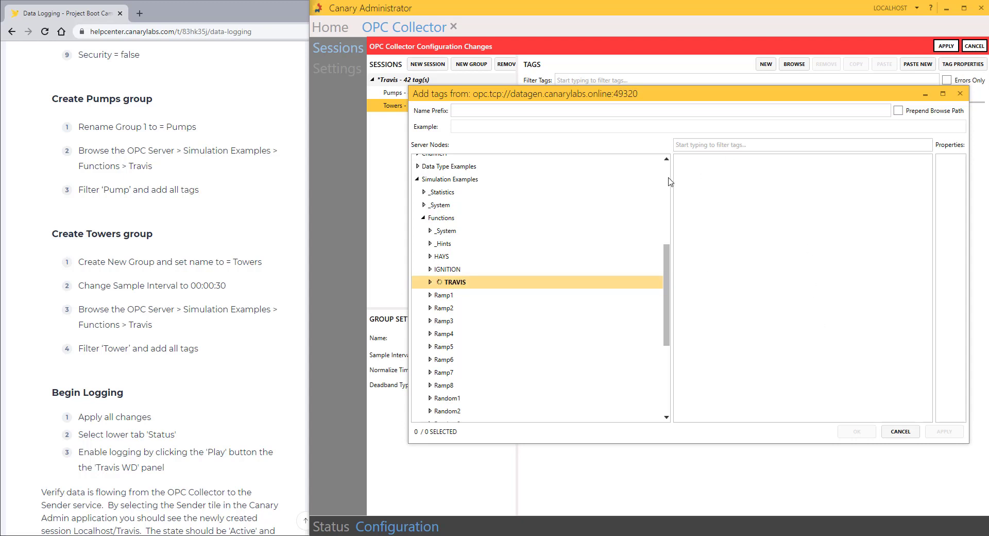
left_click_drag(671, 179, 586, 180)
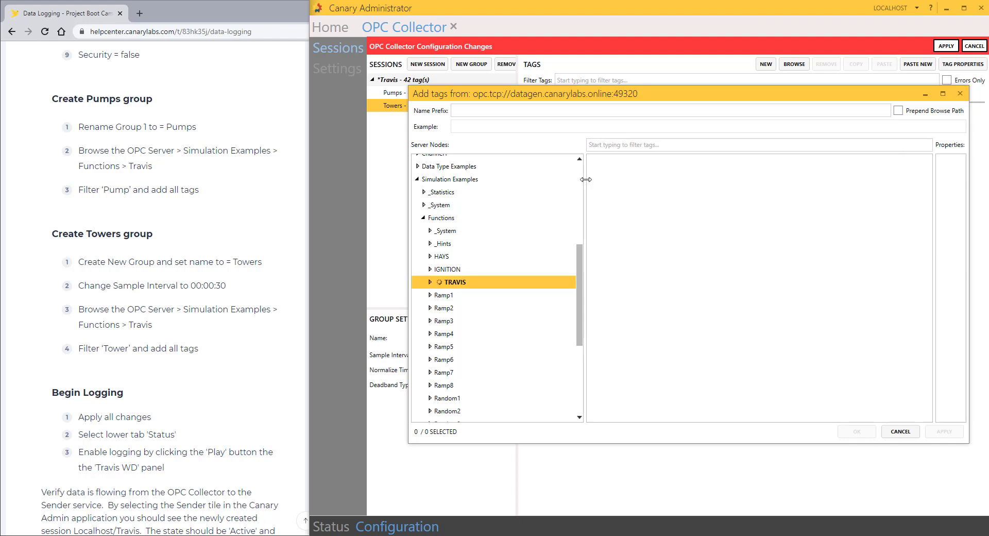
Step: Filter the TRAVIS tags by 'Tower' and add all nine to Towers
left_click(649, 145)
type("Tower")
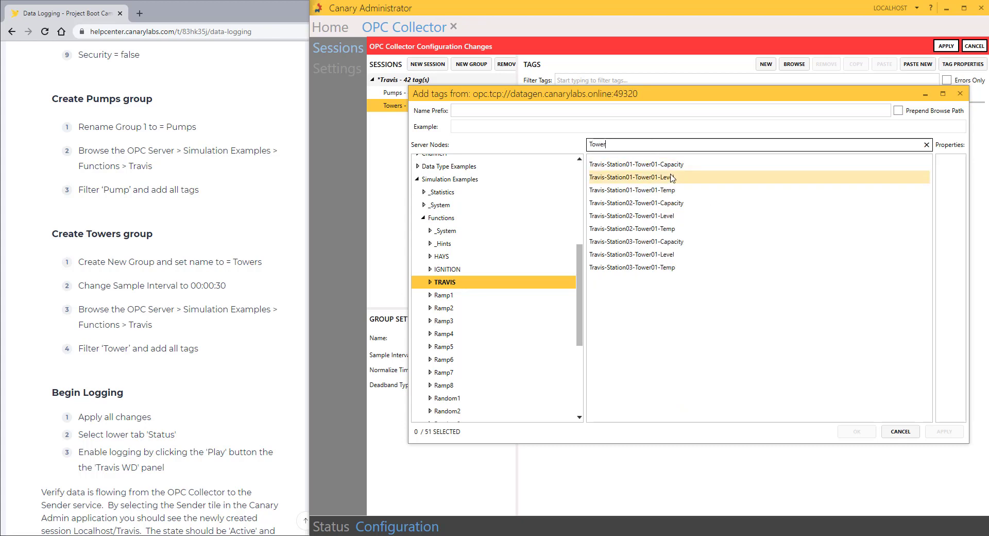
left_click(662, 164)
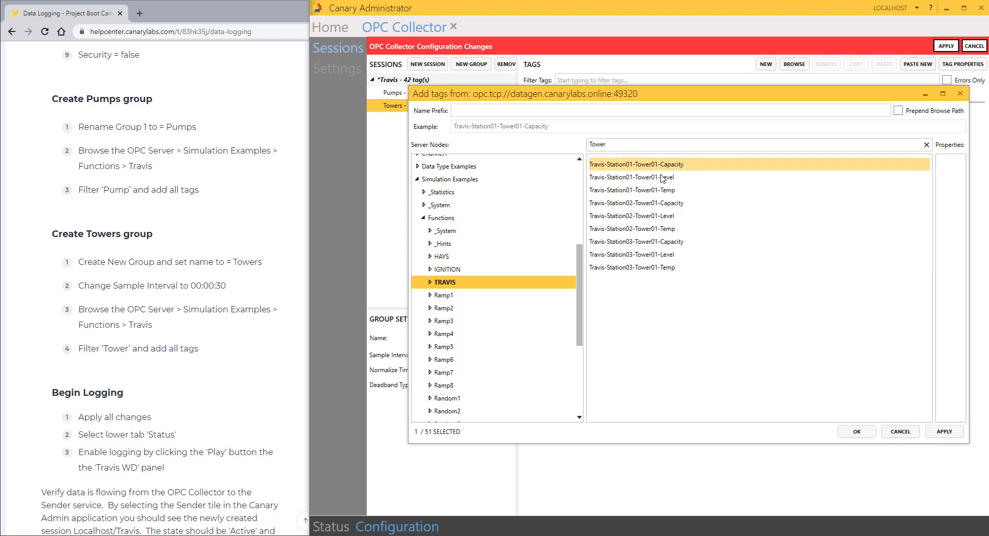
left_click(648, 268, "shift")
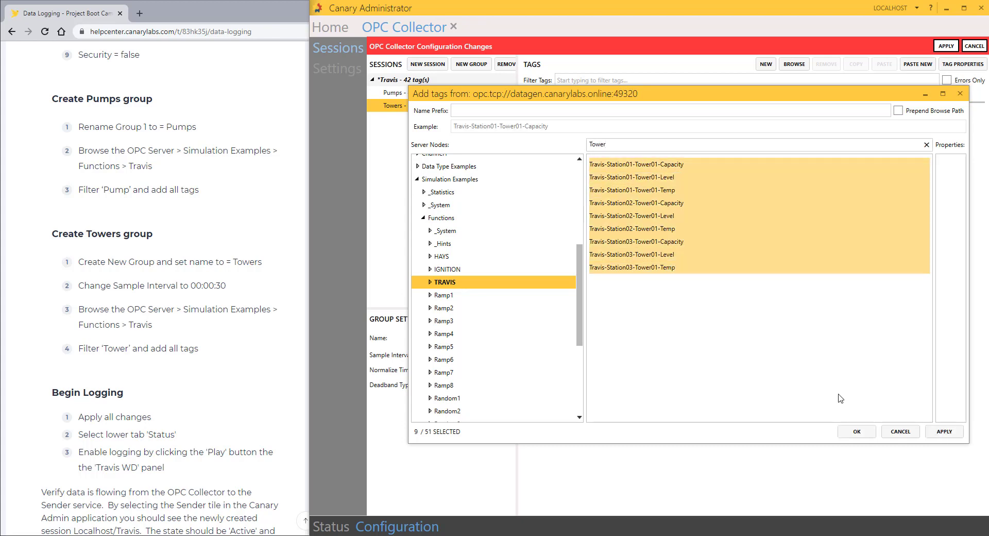
left_click(855, 431)
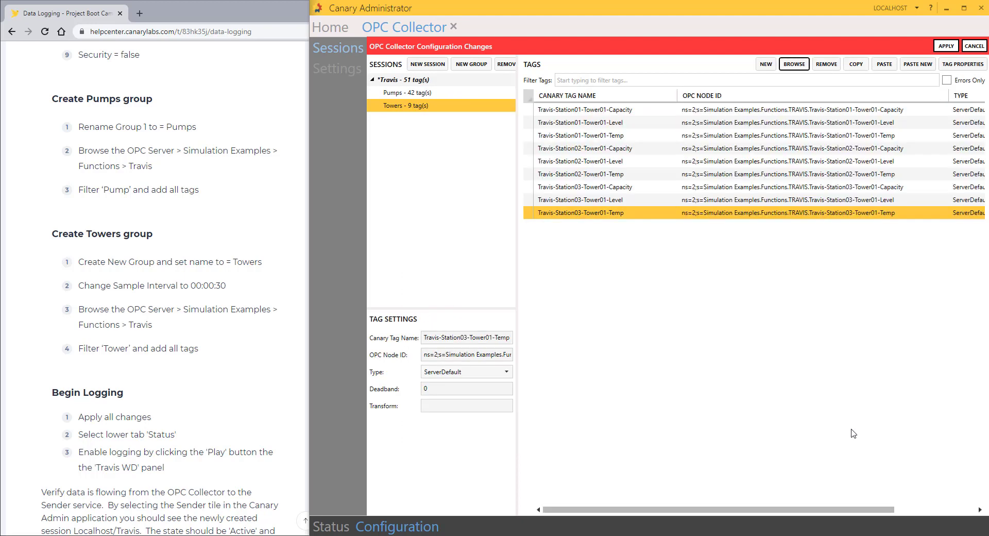
Step: Apply the Travis changes, confirm creating the Travis dataset, and view the collector Status page
left_click(949, 47)
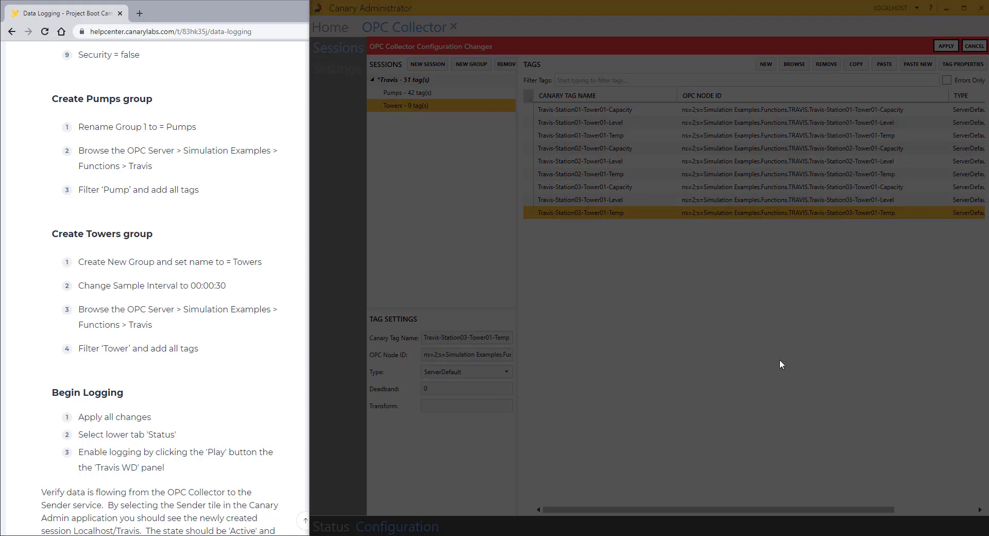
left_click(756, 265)
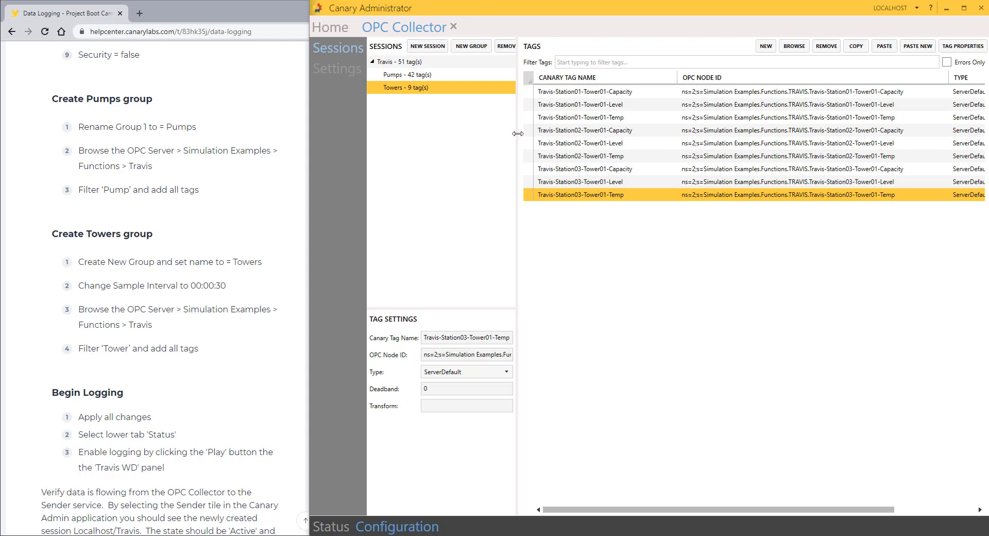
left_click_drag(518, 133, 512, 132)
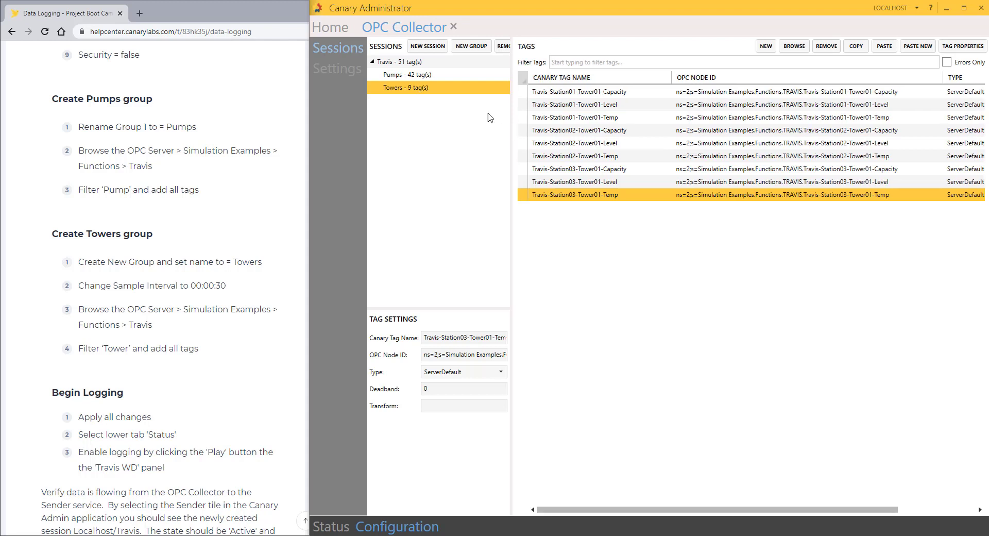
left_click(650, 208)
scroll(247, 318, "down", 4)
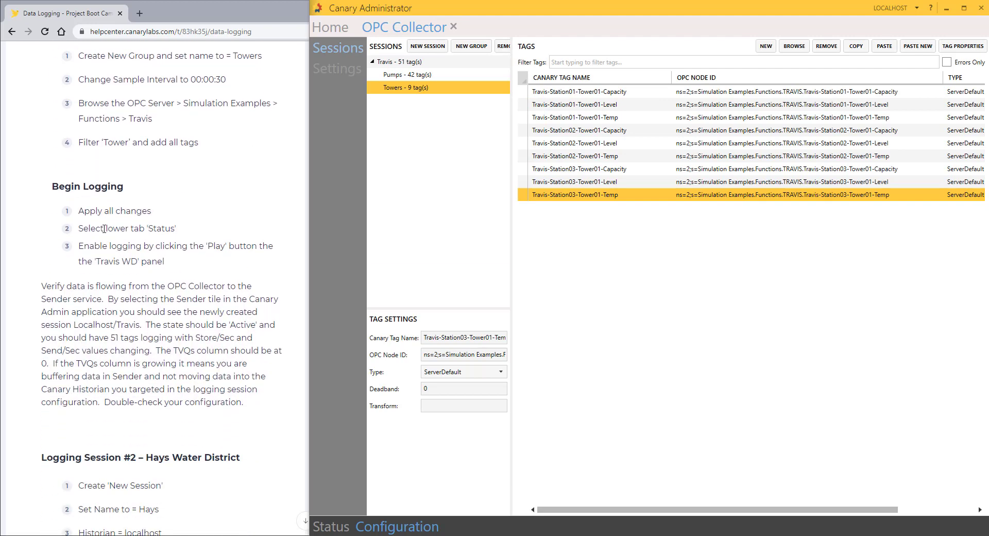
left_click(342, 526)
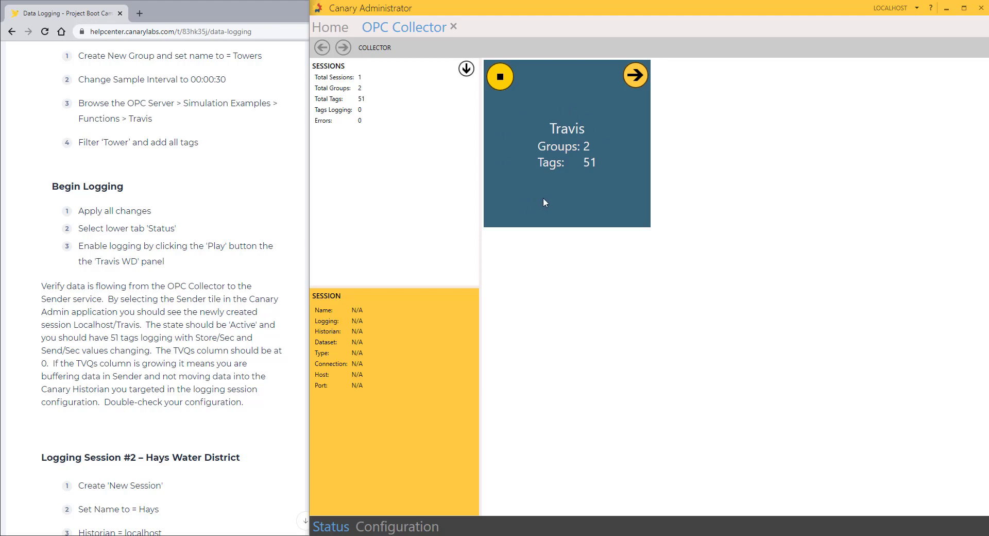
Step: Check in Sender that Localhost/Travis is Active with 51 tags and 0 TVQs, then close Sender
left_click(330, 28)
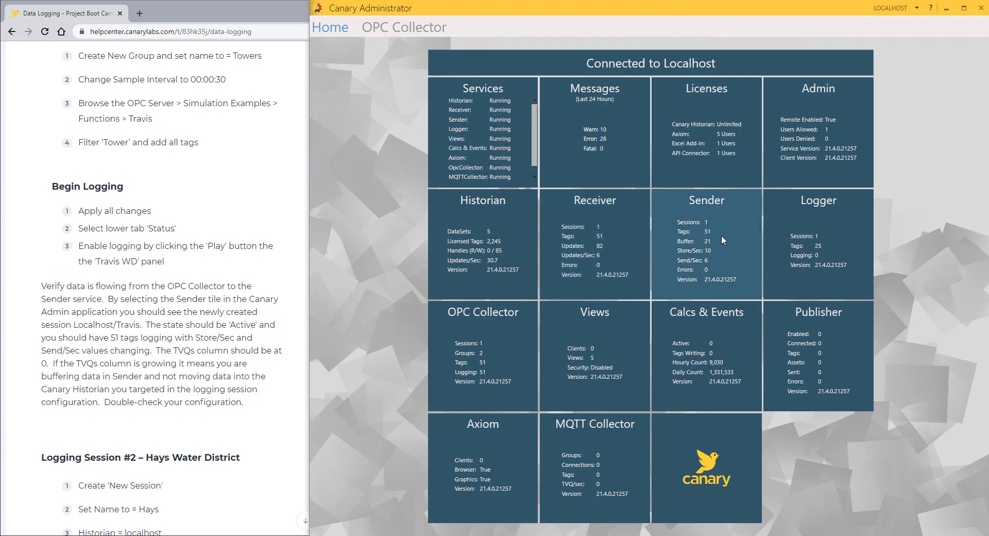
left_click(722, 237)
left_click(339, 79)
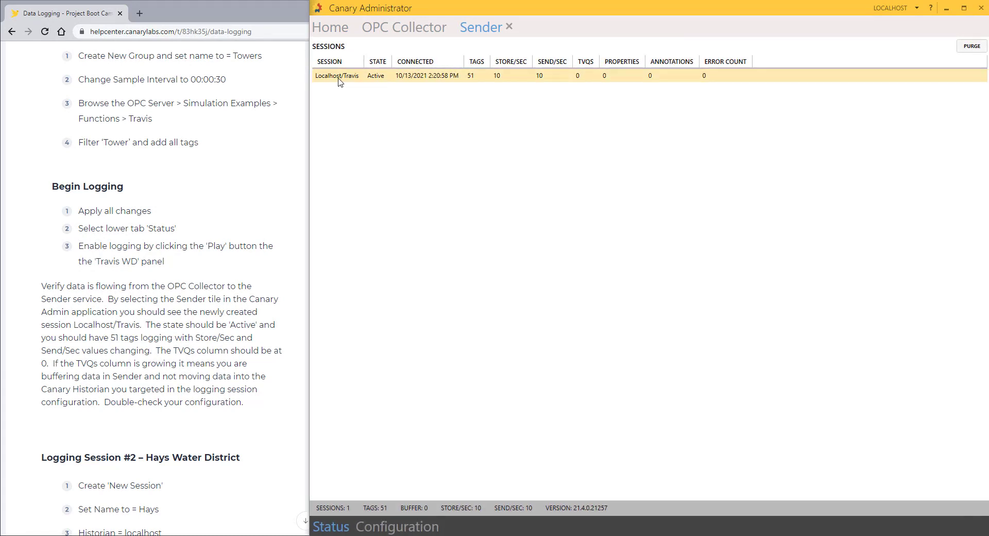
left_click_drag(364, 62, 383, 61)
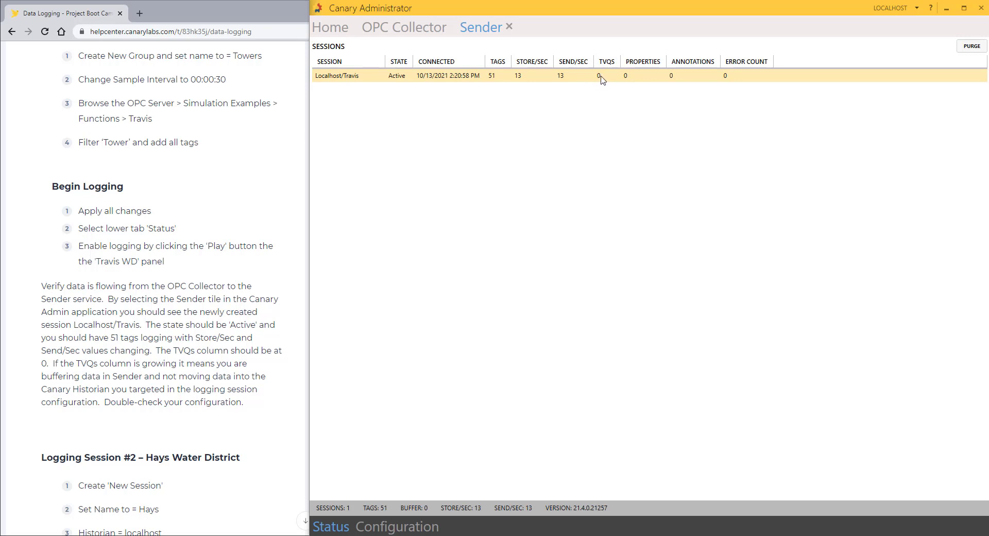
left_click(334, 28)
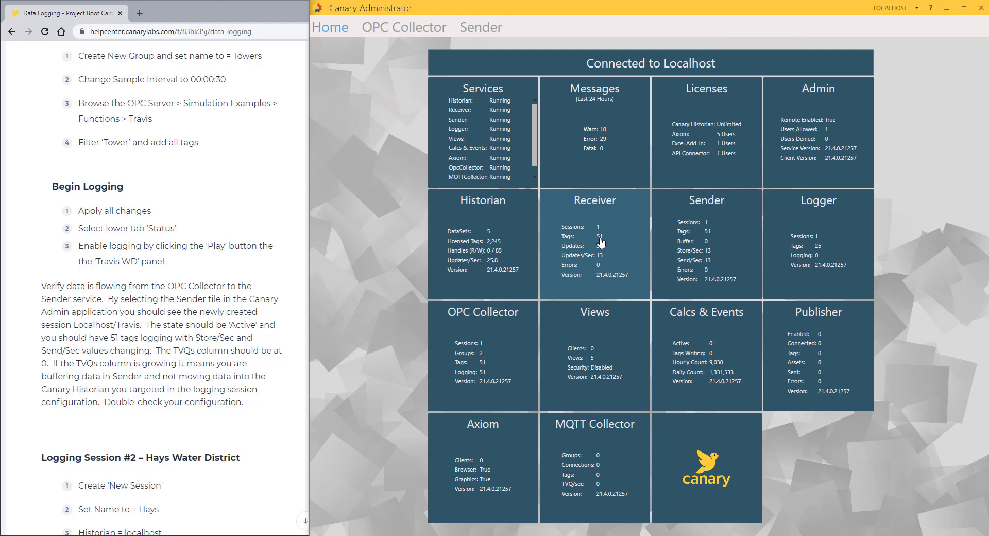
Step: Open the Travis dataset's Oct 13 2021 file in Historian, review its 51 tags, then close it
left_click(510, 243)
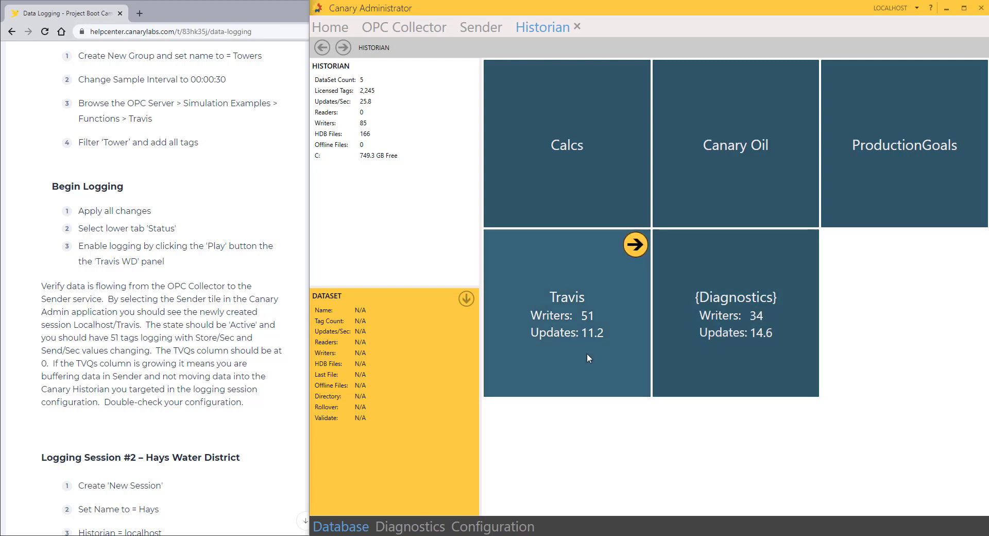
left_click(578, 336)
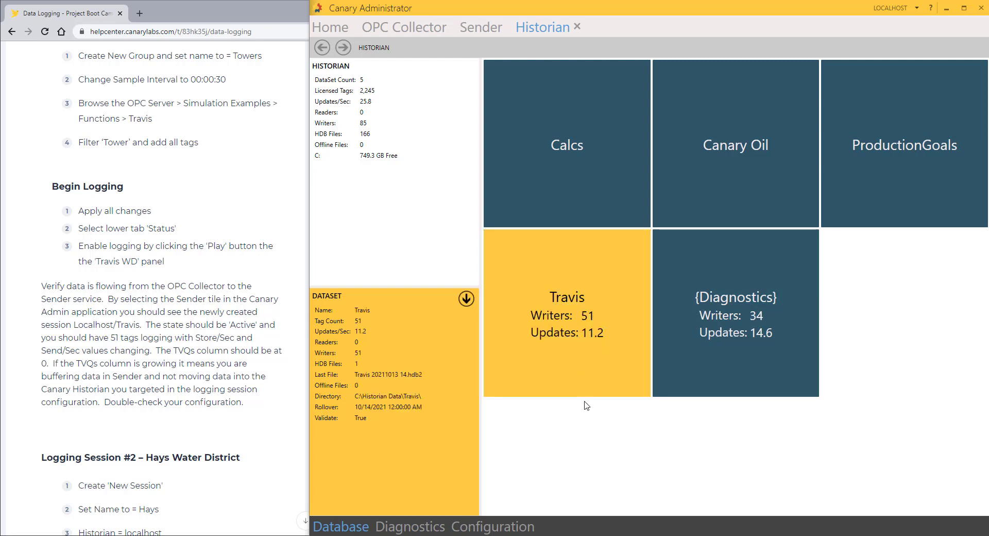
double_click(595, 340)
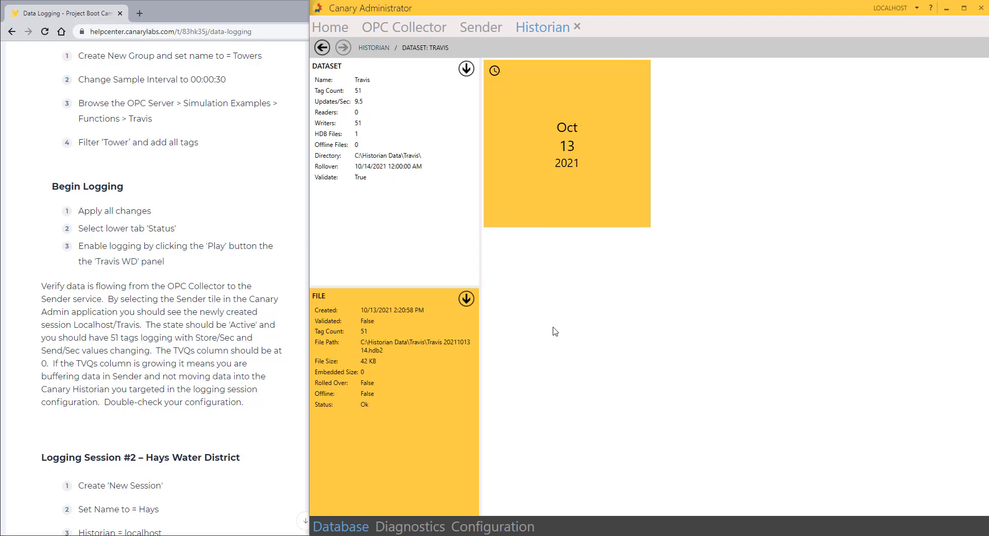
mouse_move(568, 207)
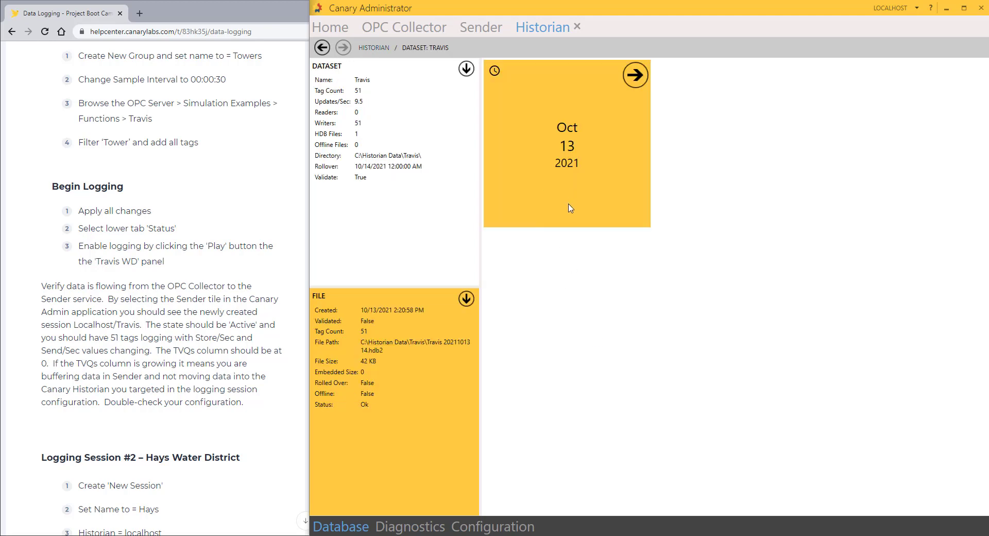
double_click(572, 164)
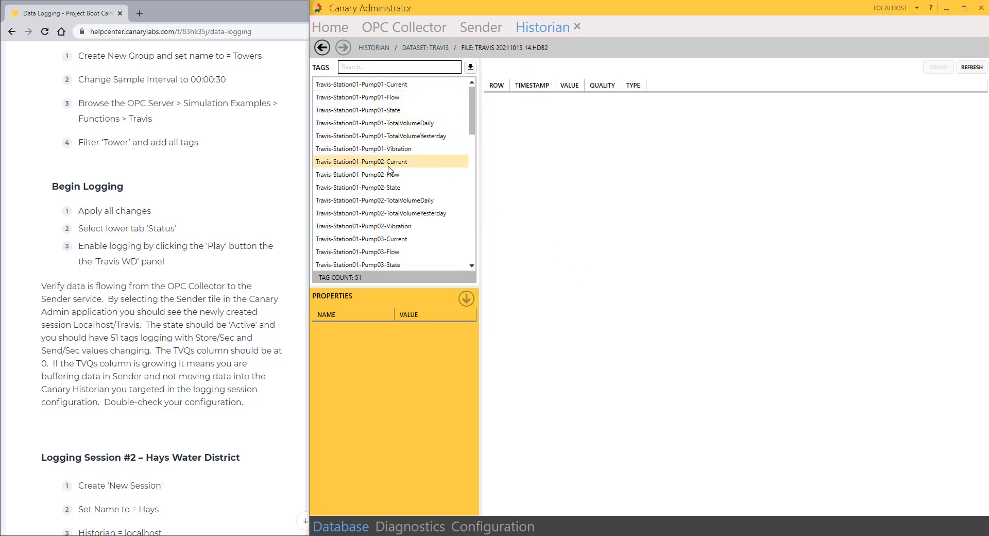
scroll(390, 204, "down", 7)
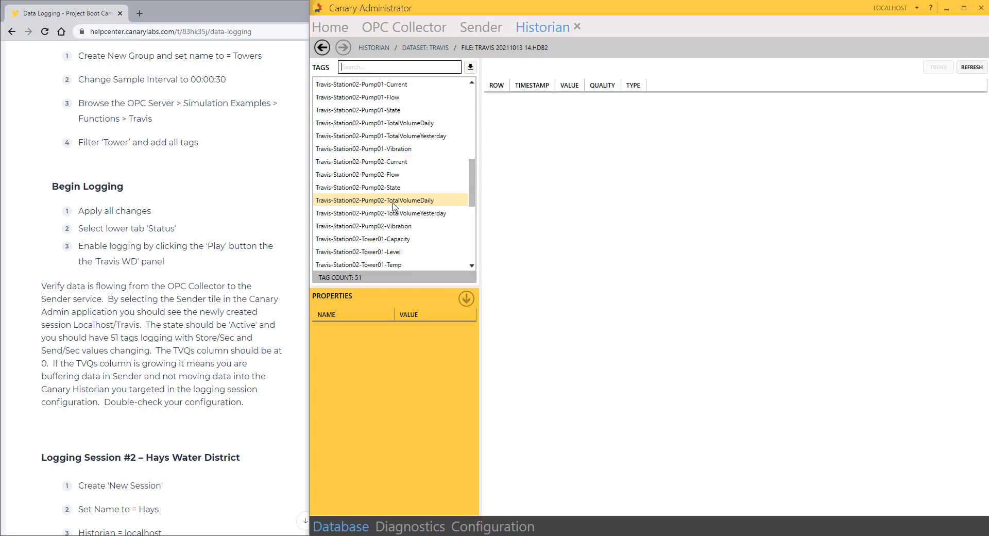
scroll(393, 205, "up", 7)
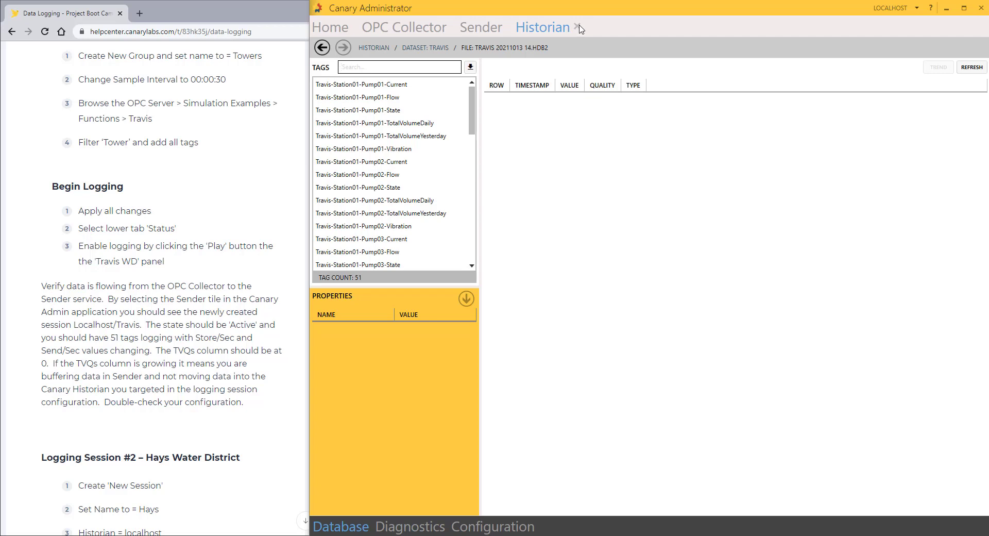
left_click(392, 30)
Step: Create a new collector session named Hays logging to the Hays dataset
scroll(186, 286, "down", 7)
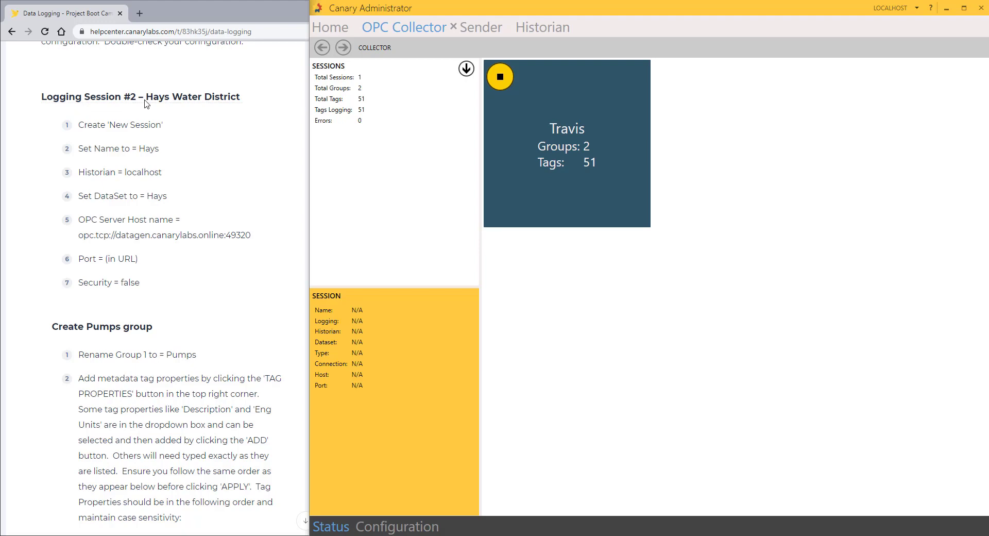
left_click(420, 528)
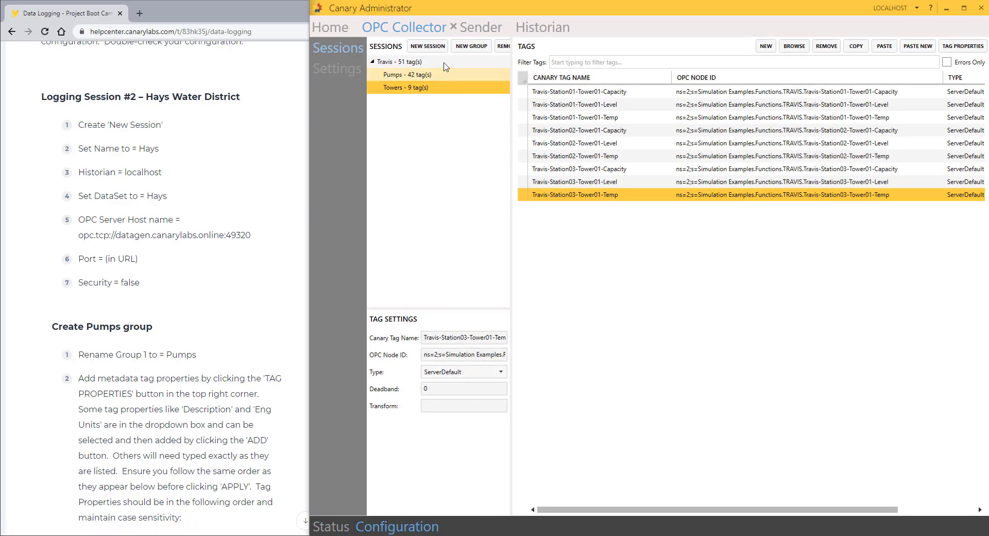
left_click(428, 47)
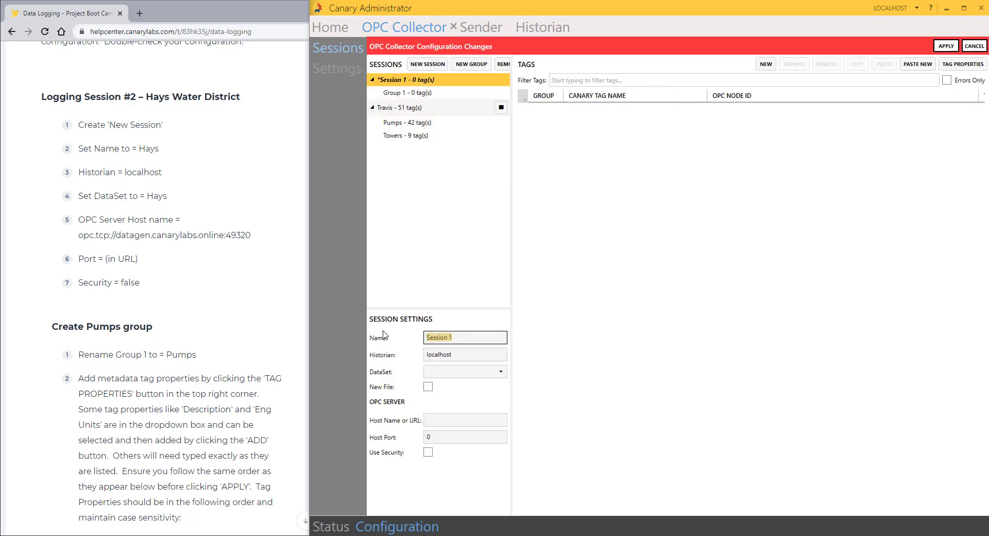
type("Hays")
left_click(451, 370)
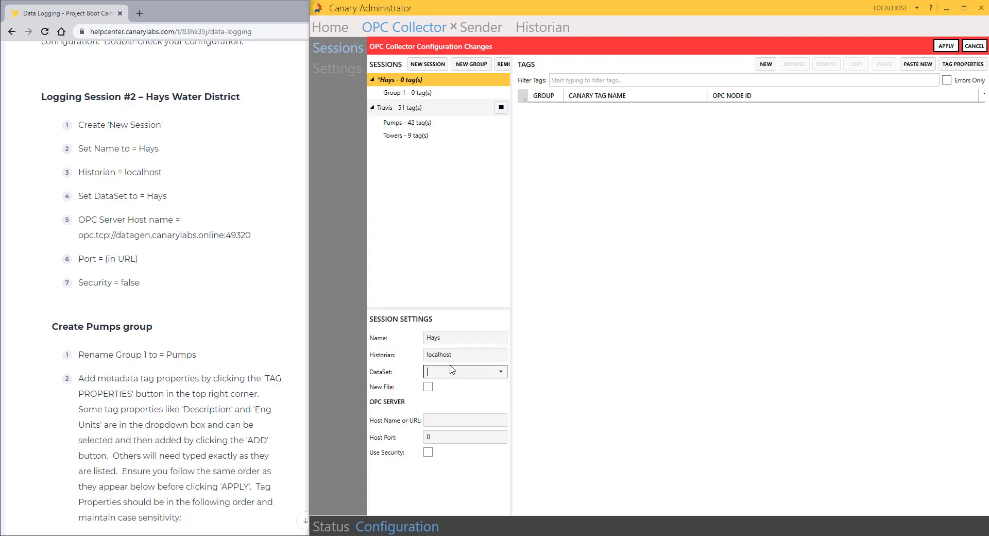
type("Hays")
Step: Paste the datagen OPC server URL as the host name and rename the group to Pumps
left_click_drag(260, 238, 77, 237)
key("ctrl+c")
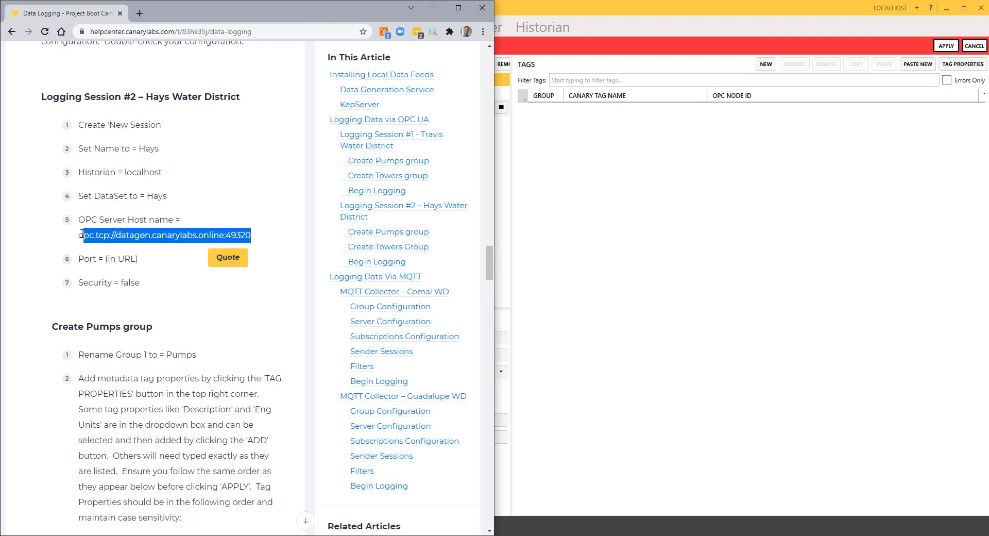
left_click(732, 300)
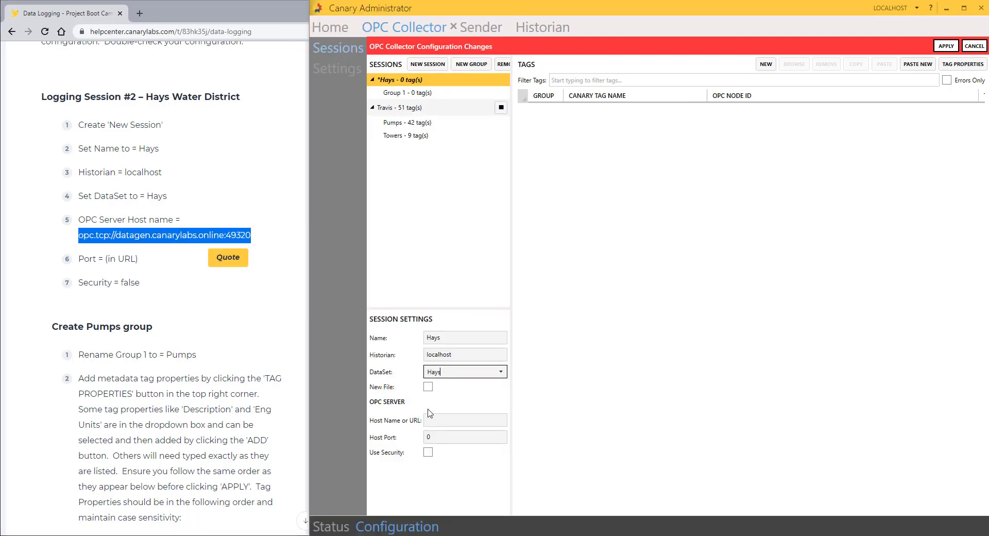
left_click(446, 421)
key("ctrl+v")
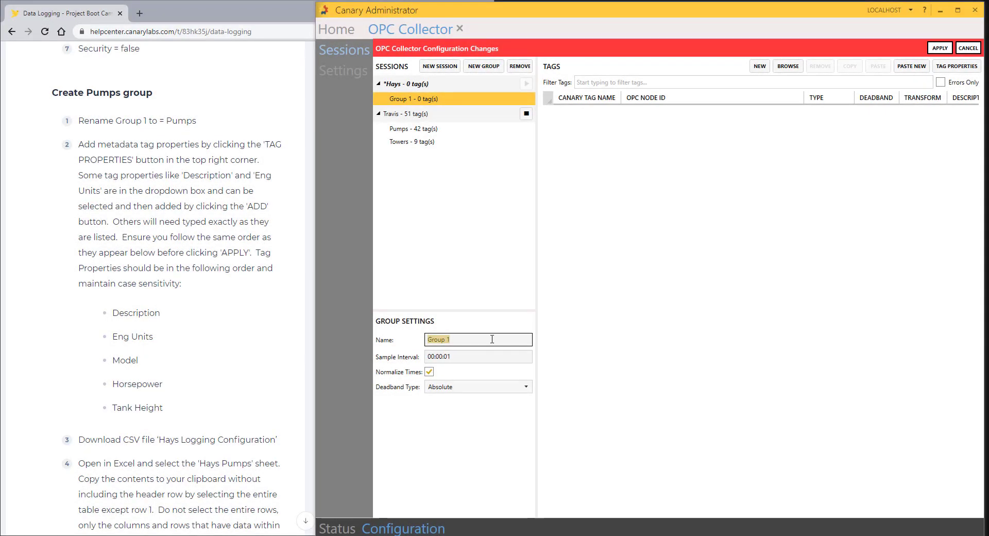
type("Pumps")
Step: Remove all existing tag properties from the Pumps group, emptying the list
left_click(968, 66)
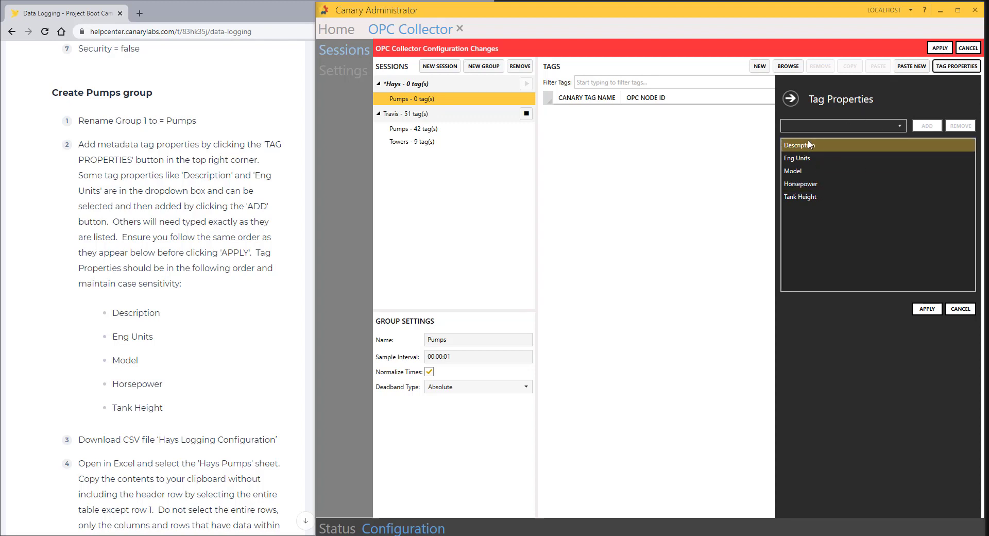
left_click(808, 197)
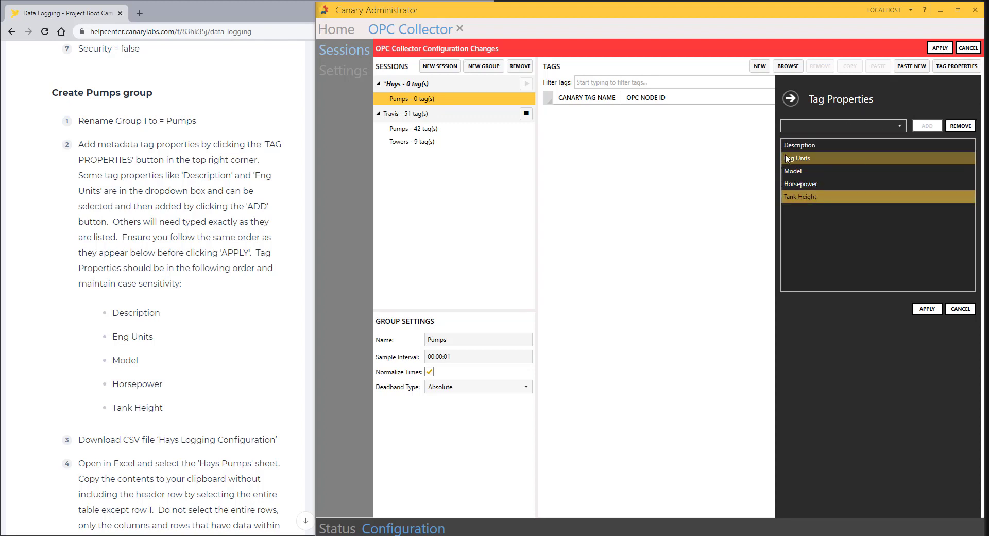
left_click(941, 147)
left_click(961, 126)
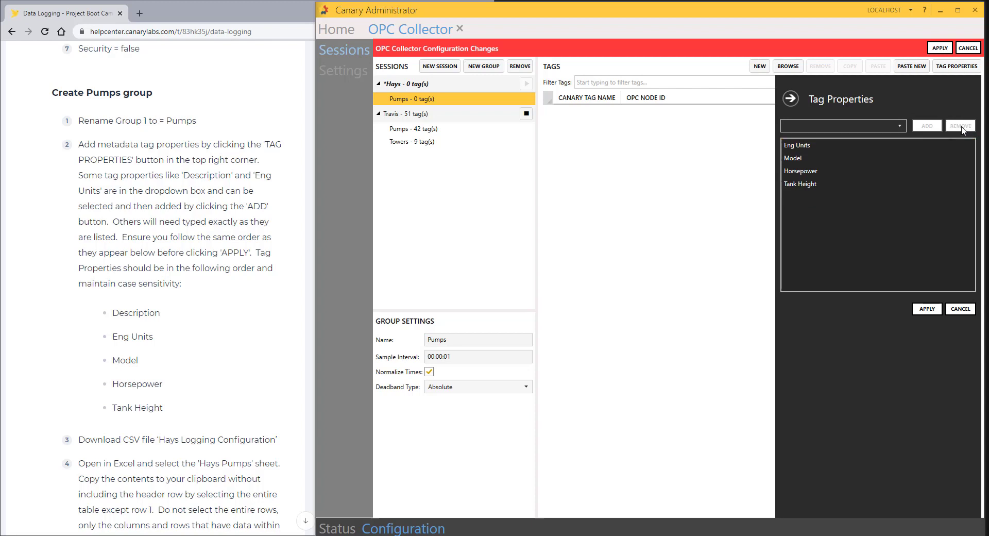
left_click(852, 146)
left_click(961, 126)
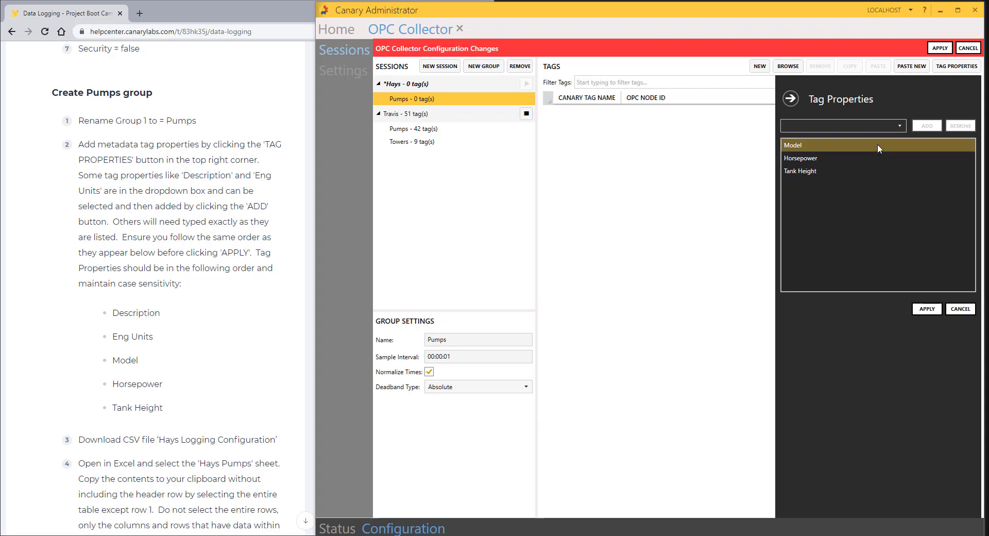
left_click(877, 145)
left_click(960, 126)
left_click(904, 144)
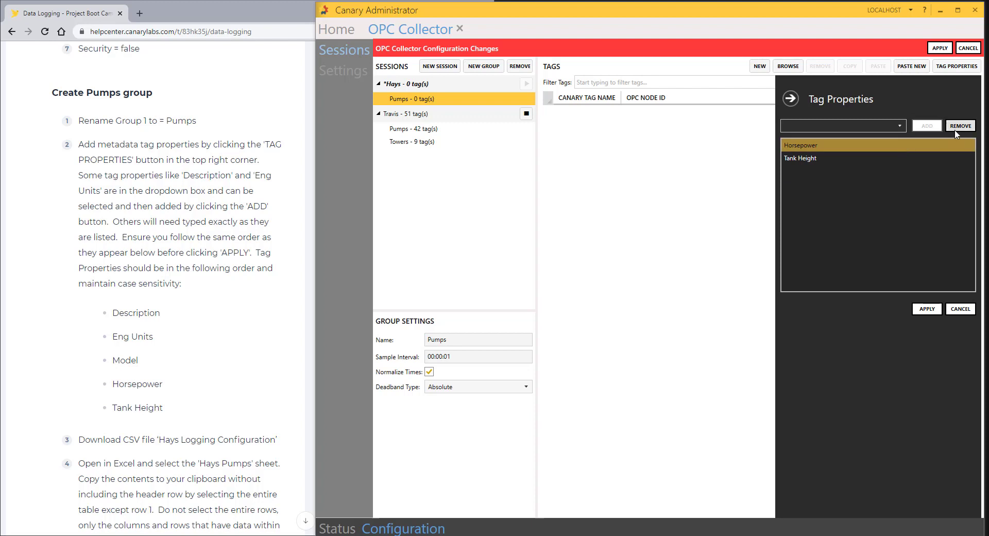
left_click(961, 126)
left_click(910, 144)
left_click(964, 128)
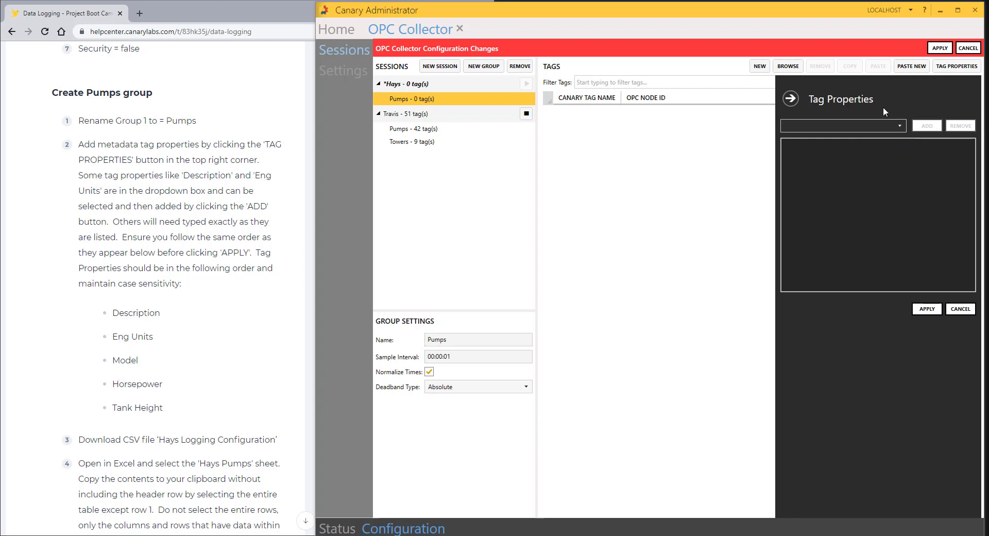
Step: Add Description and then Eng Units as tag properties
left_click(900, 128)
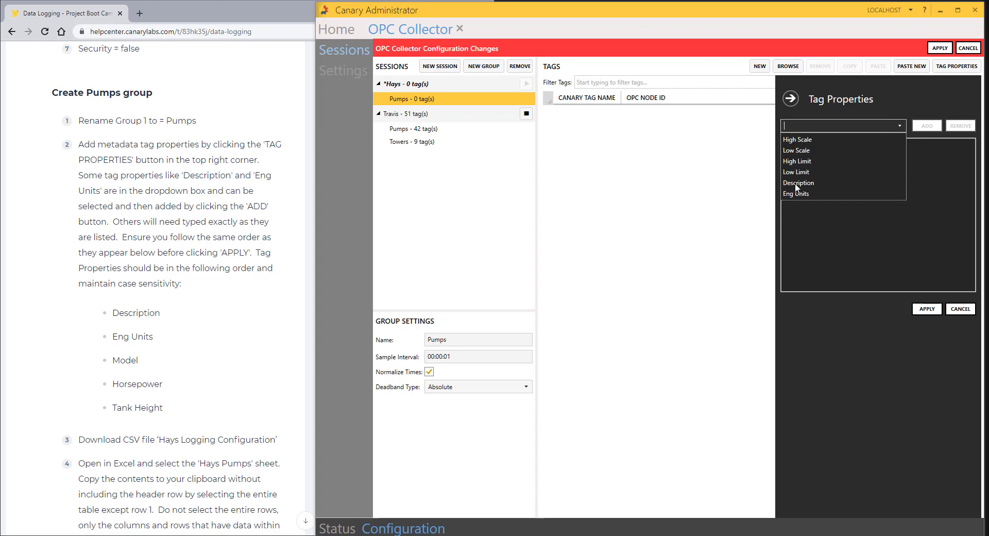
left_click(796, 183)
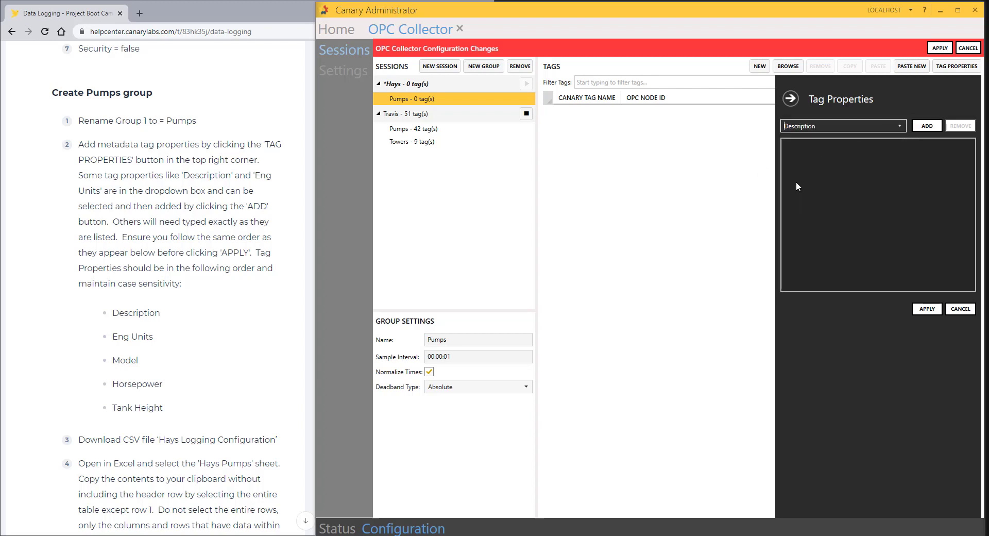
left_click(926, 127)
left_click(876, 126)
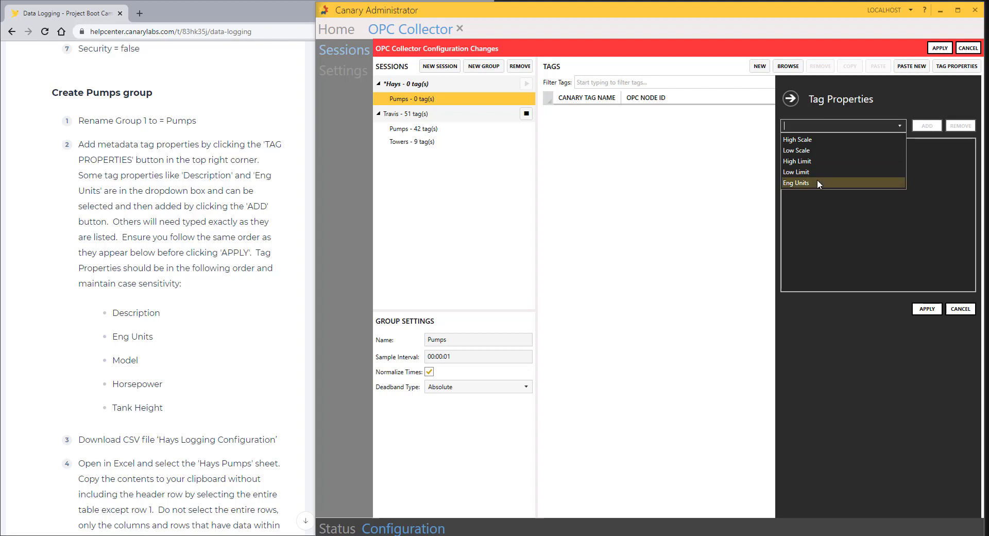
left_click(817, 181)
left_click(926, 126)
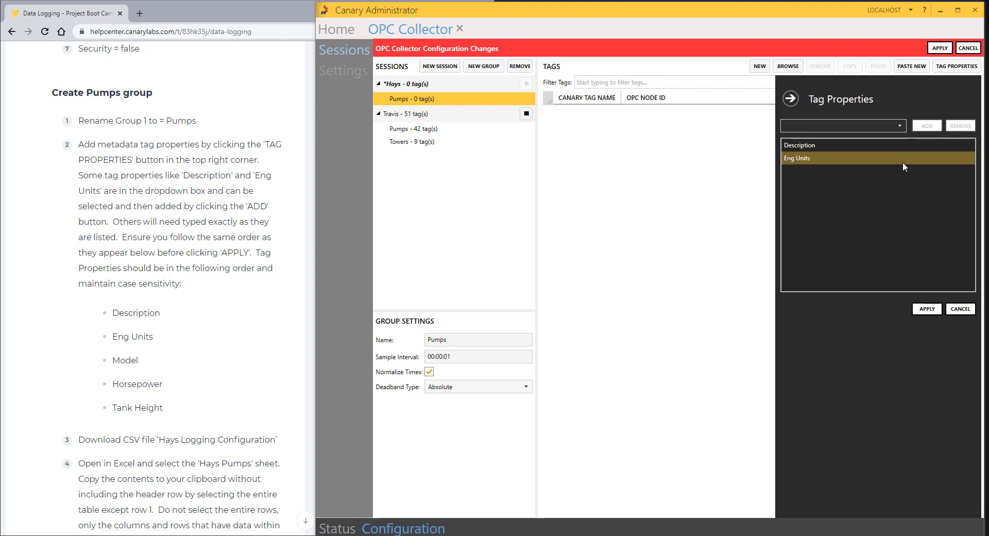
left_click(879, 127)
Step: Add Model, Horsepower and Tank Height as tag properties and apply the list
type("Model")
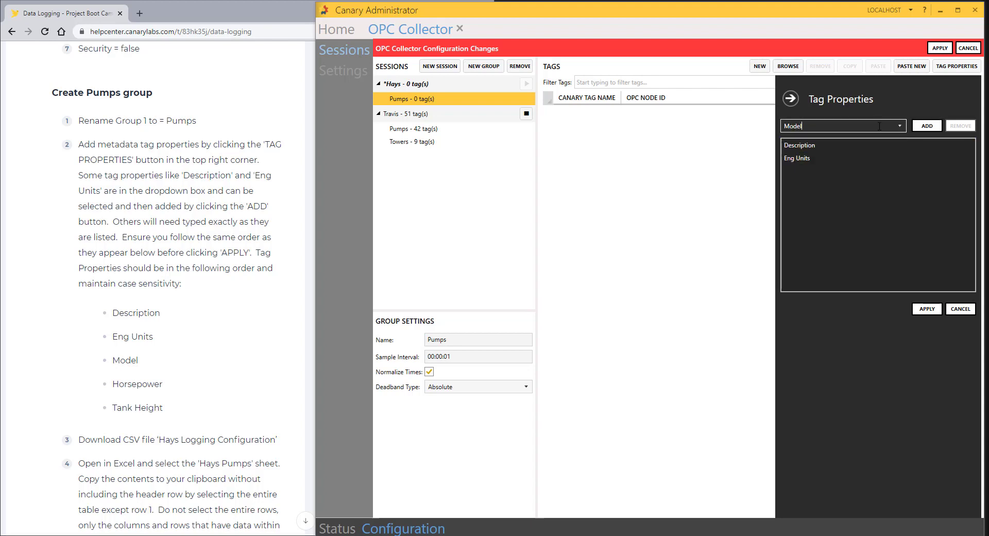
left_click(927, 126)
left_click(816, 126)
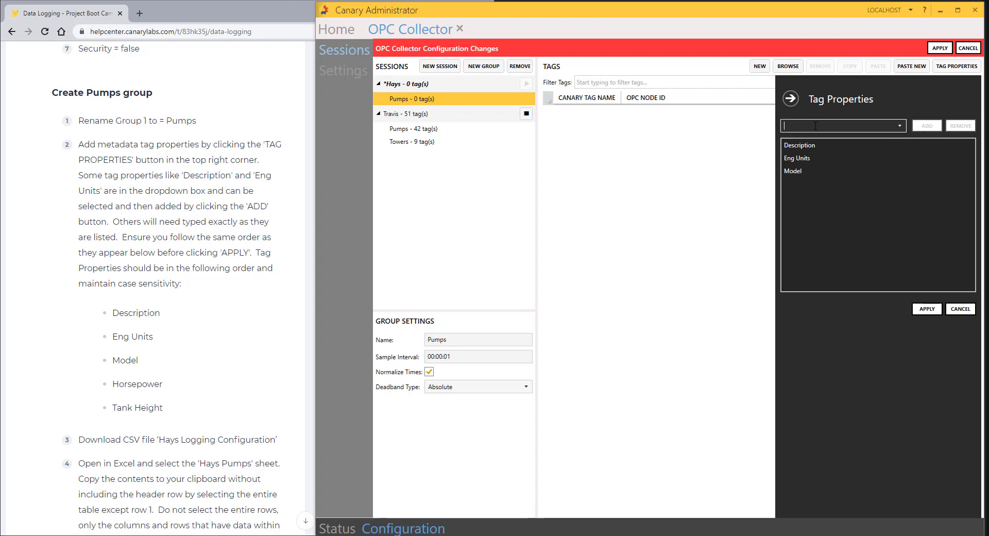
type("Horsepower")
left_click(939, 126)
left_click(832, 125)
type("Tank Height")
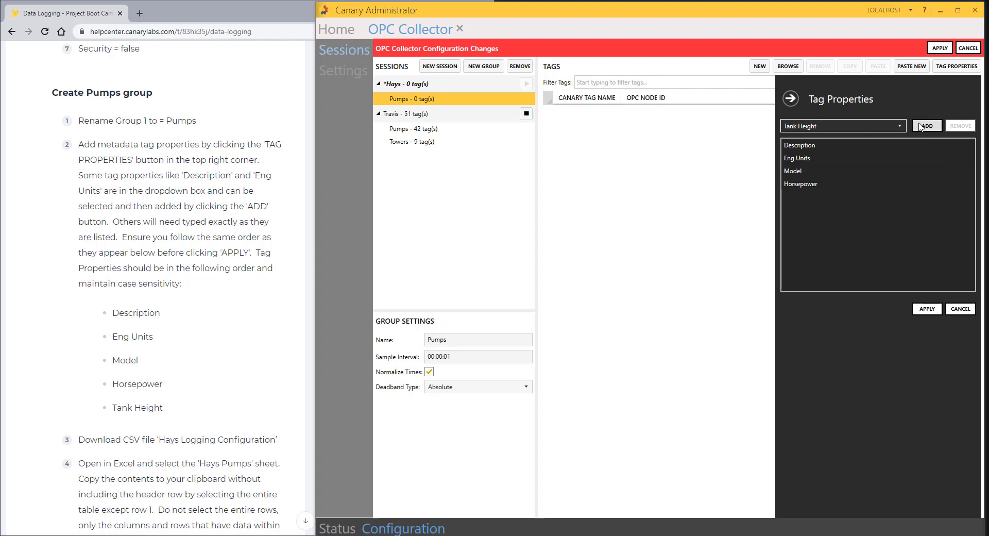
left_click(817, 125)
left_click(922, 129)
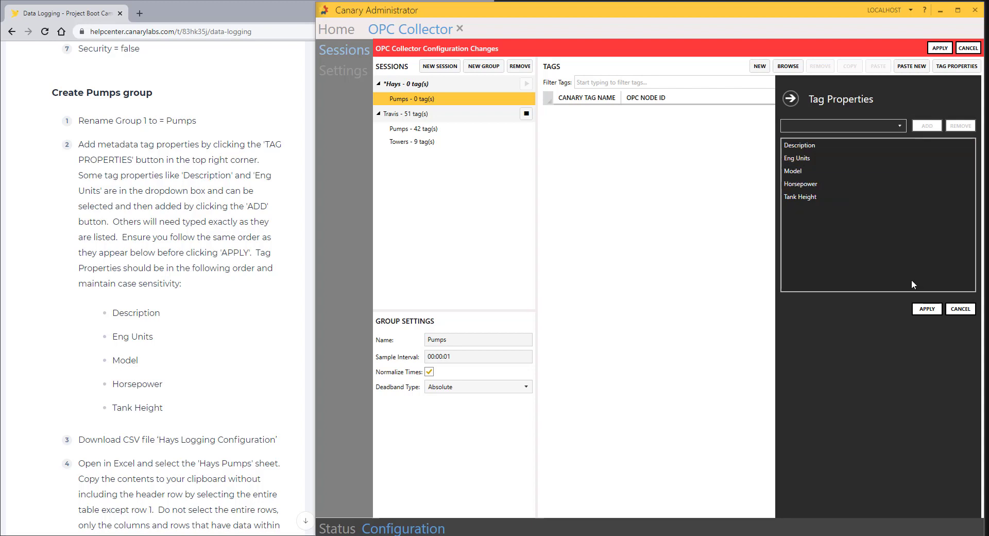
left_click(925, 309)
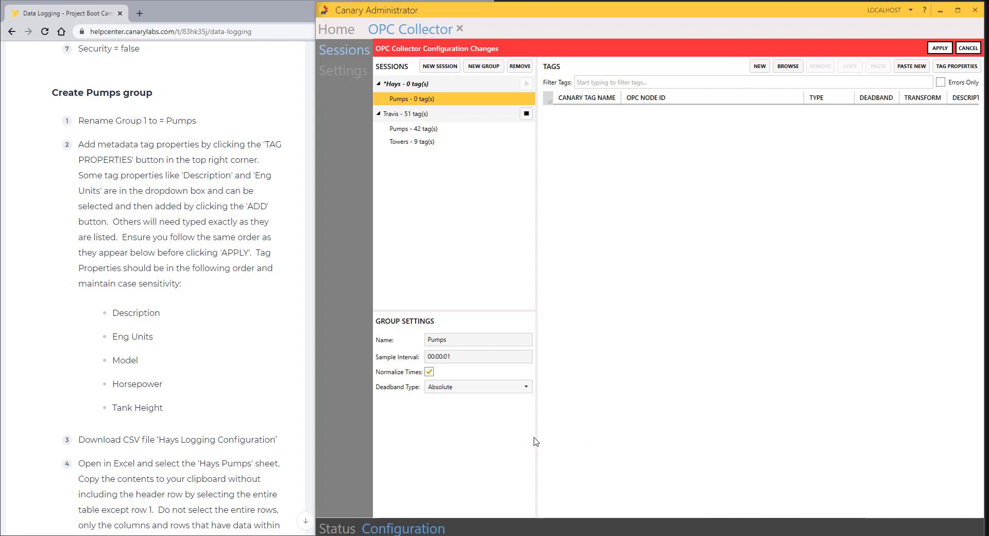
Step: Browse the OPC server to Simulation Examples > Functions > HAYS to list its tags
left_click_drag(536, 439, 358, 454)
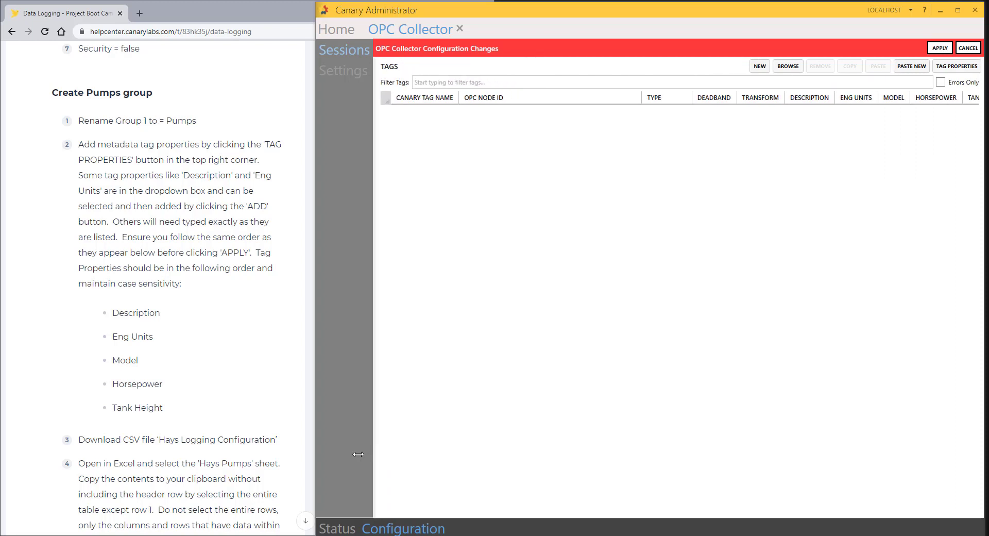
left_click_drag(360, 454, 501, 461)
left_click(788, 66)
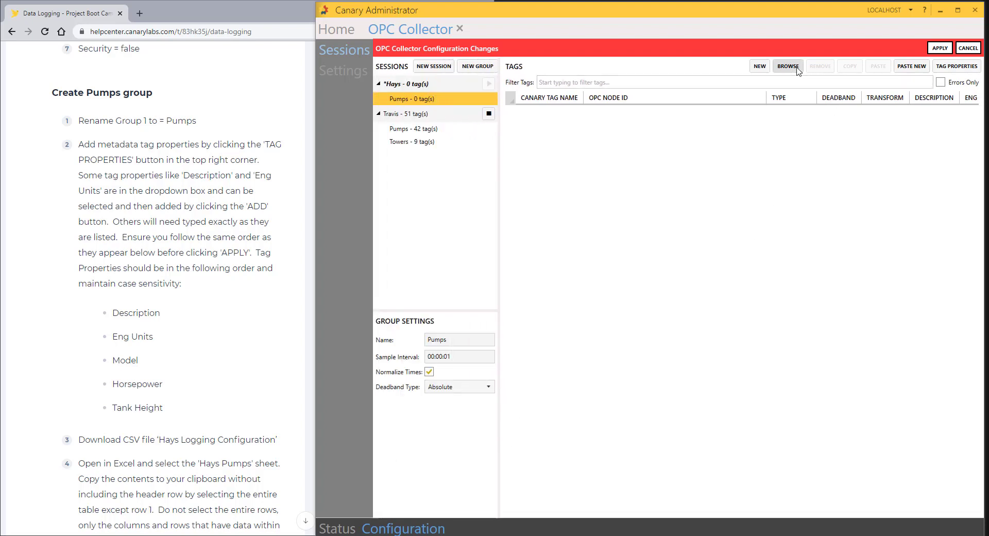
left_click(420, 393)
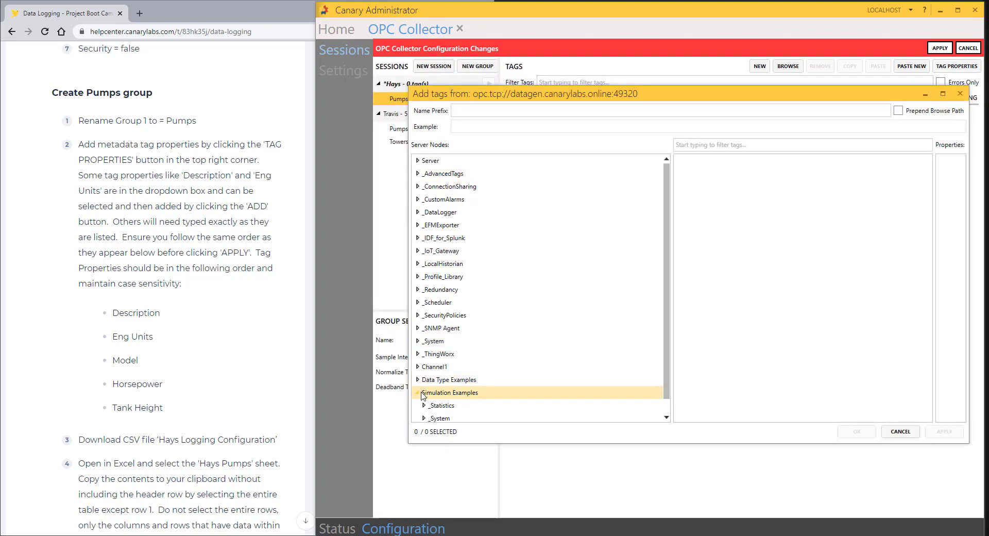
scroll(424, 407, "down", 1)
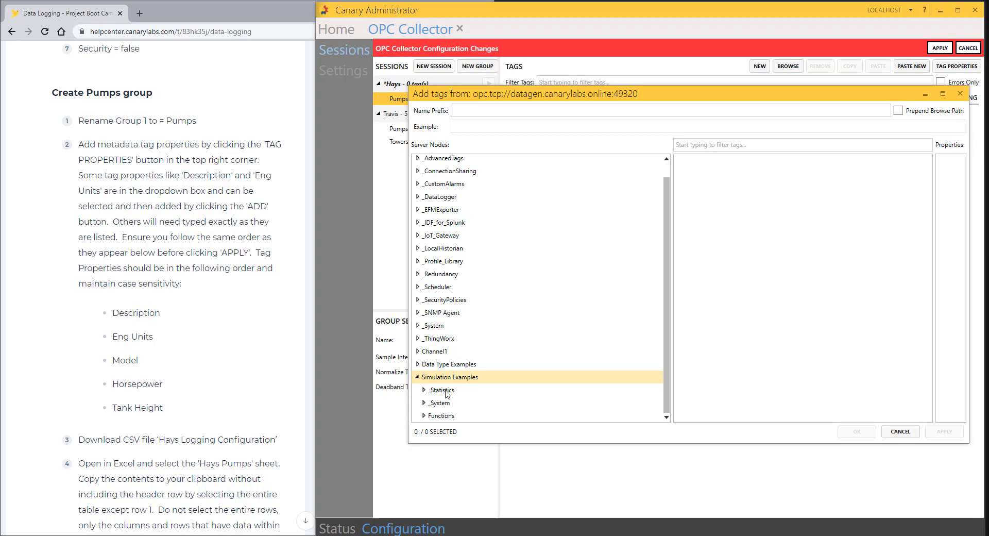
left_click(424, 416)
scroll(448, 379, "down", 1)
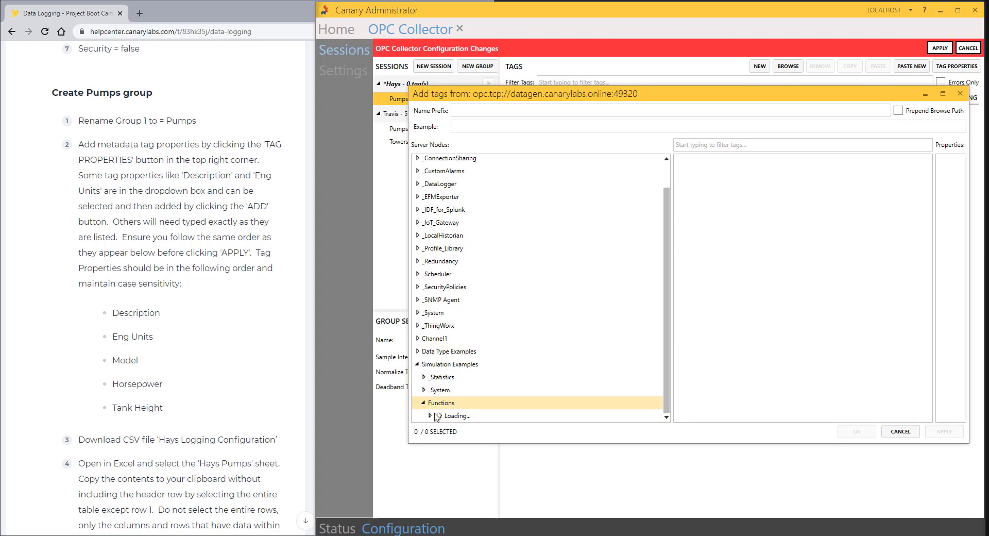
scroll(439, 418, "down", 1)
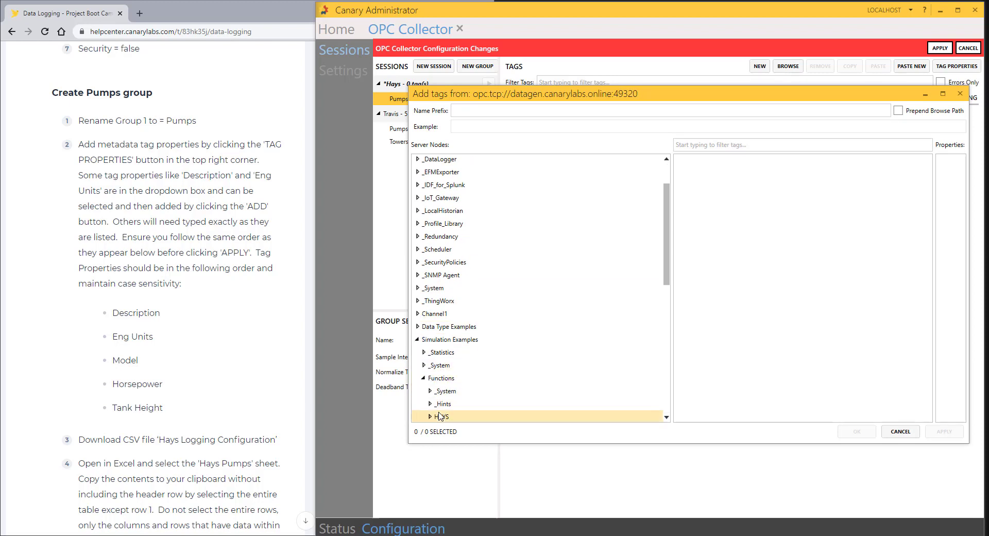
scroll(442, 412, "down", 3)
left_click(441, 321)
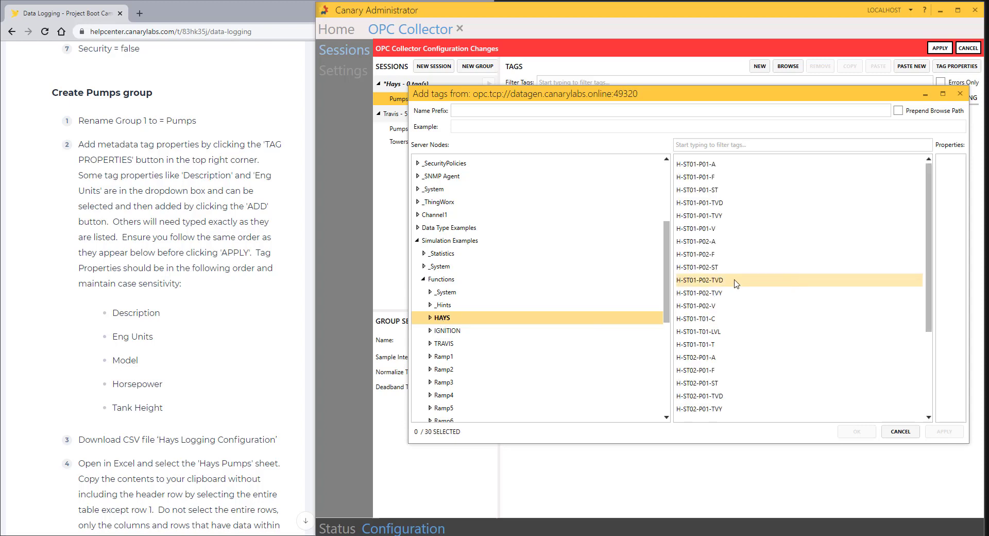
Step: Filter by '-P' and add all 24 tags, H-ST01-P01-A through H-ST02-P02-V, to Pumps
left_click(715, 146)
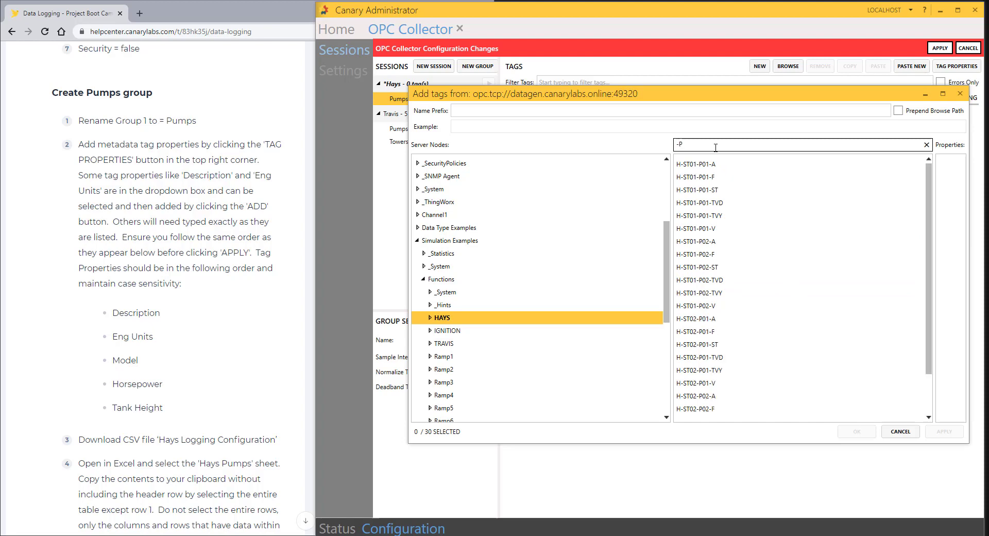
scroll(695, 304, "down", 2)
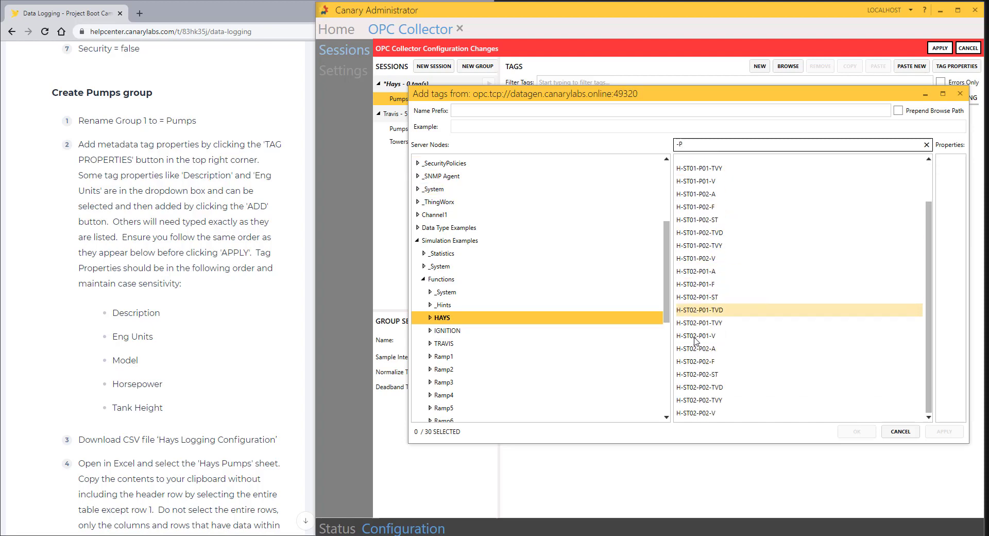
scroll(713, 408, "up", 2)
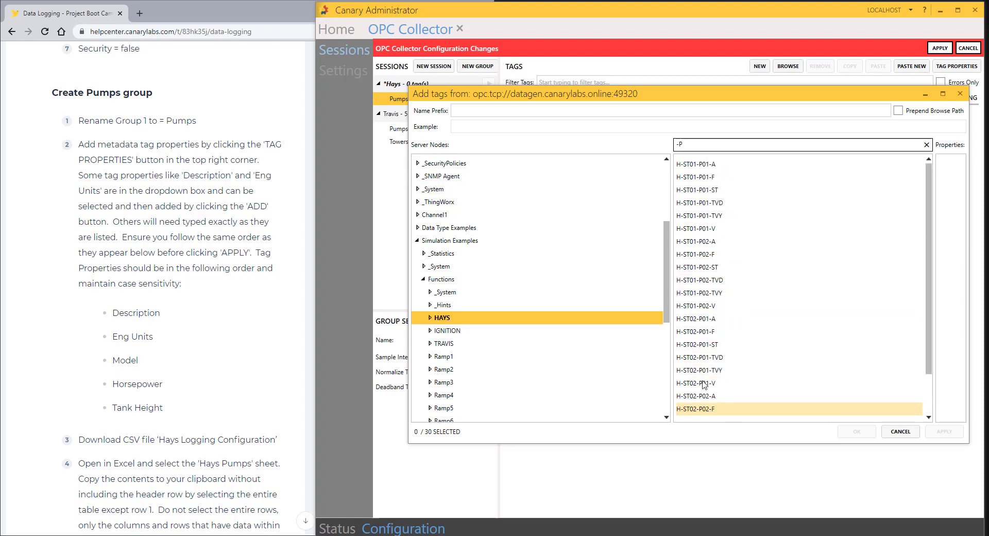
left_click(703, 163)
scroll(737, 329, "down", 2)
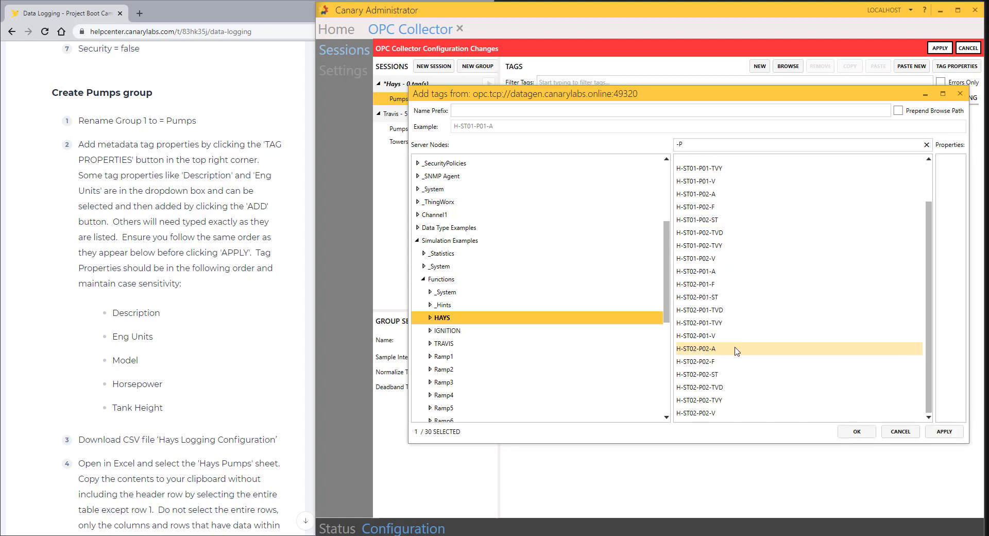
left_click(704, 414, "shift")
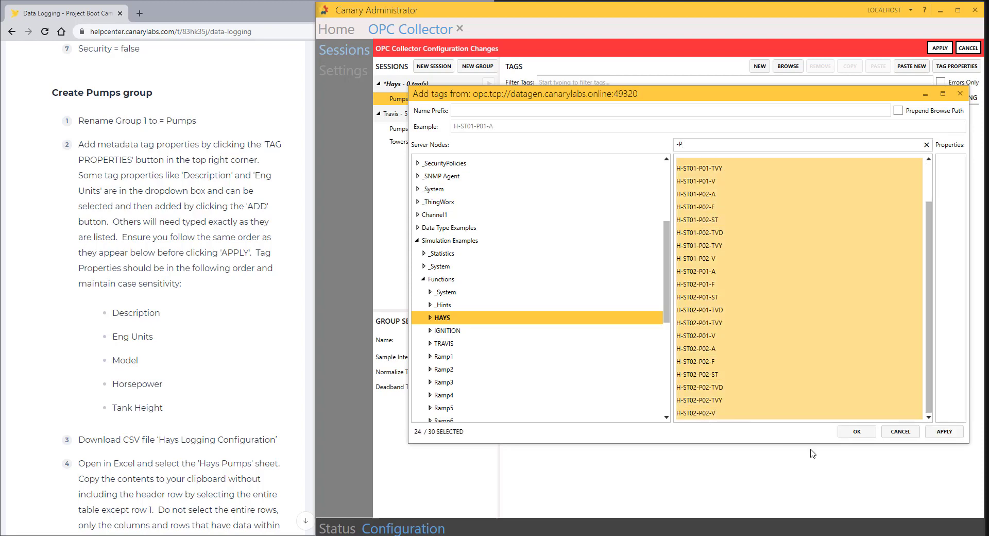
left_click(853, 432)
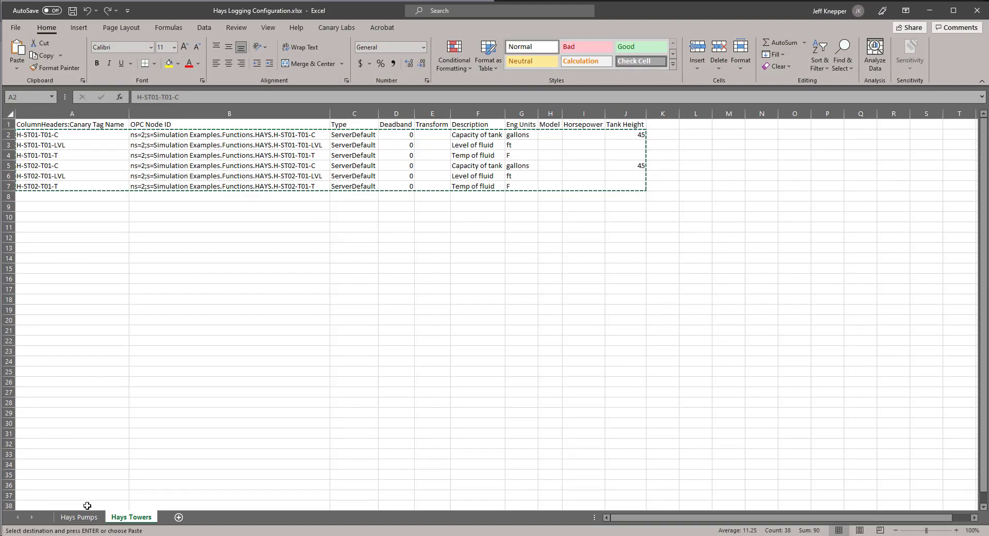
Step: Clear tower rows 16–21 from the Hays Pumps sheet, leaving only pump rows 2–15, then return to the help article
left_click(89, 521)
left_click(220, 381)
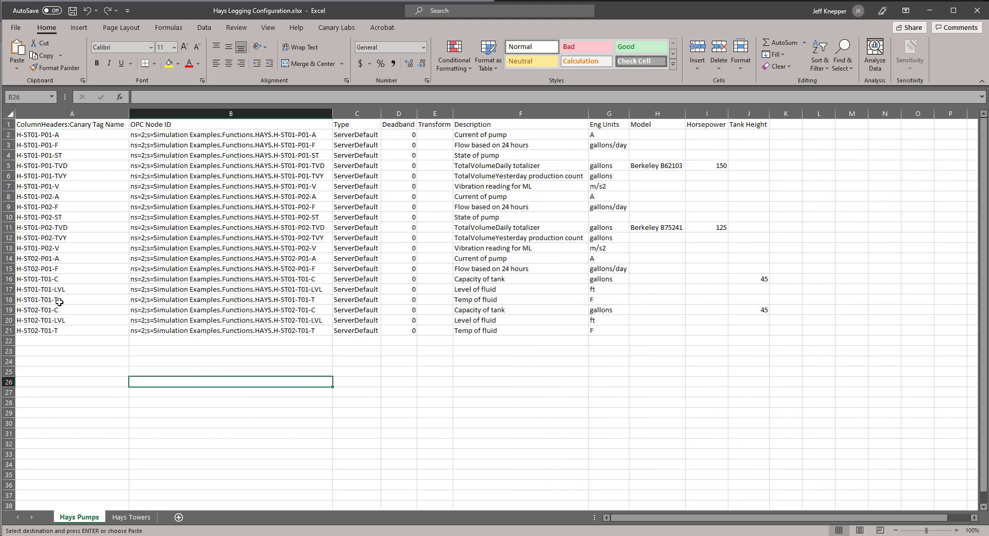
left_click_drag(7, 274, 5, 332)
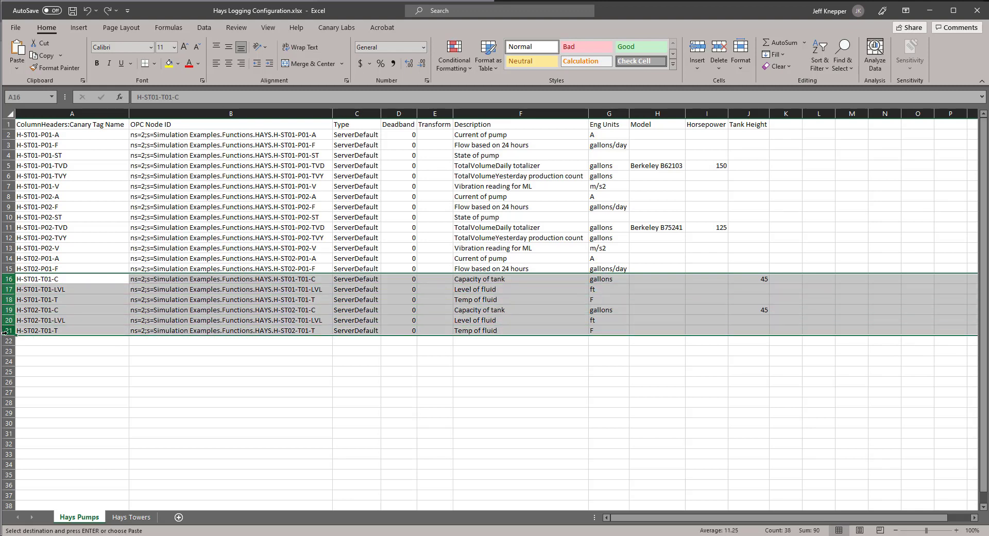
right_click(8, 334)
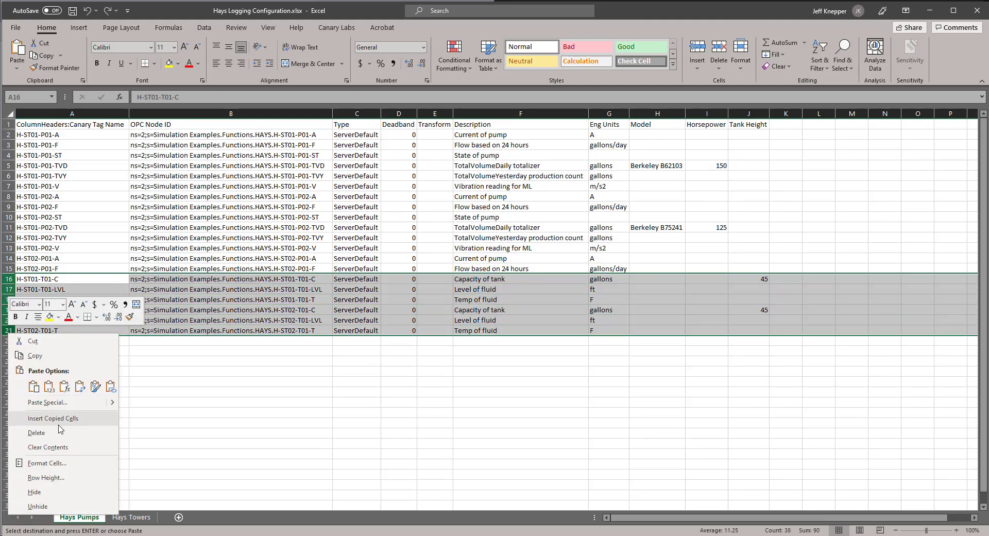
left_click(57, 446)
left_click(294, 371)
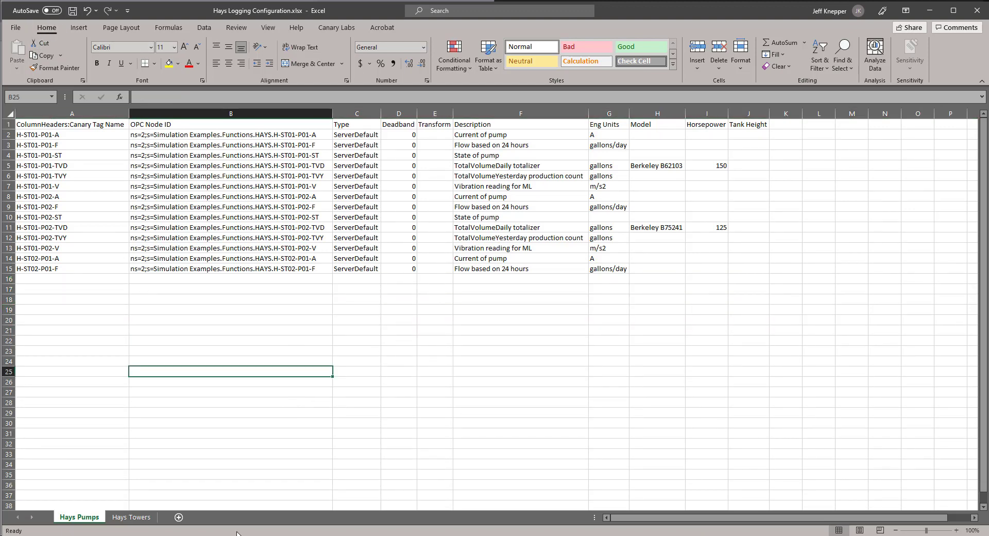
left_click(415, 492)
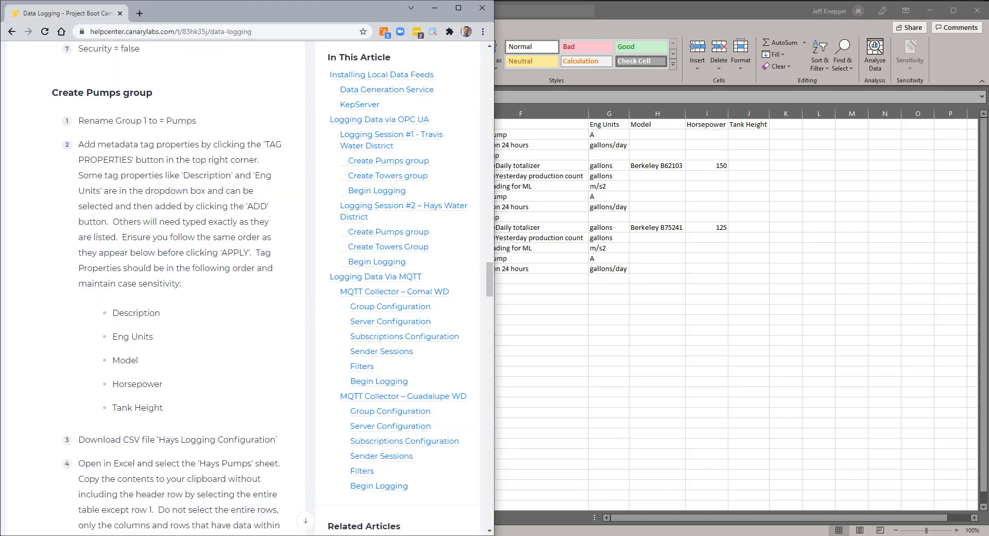
Step: Scroll the Data Logging article up to its attachments, then go back to the Excel workbook
scroll(141, 259, "up", 20)
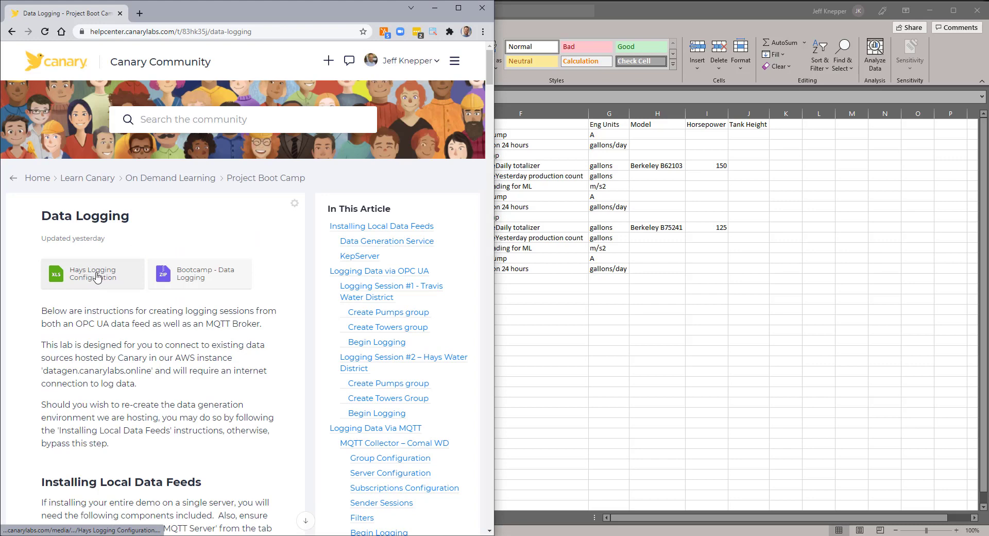
left_click(96, 277)
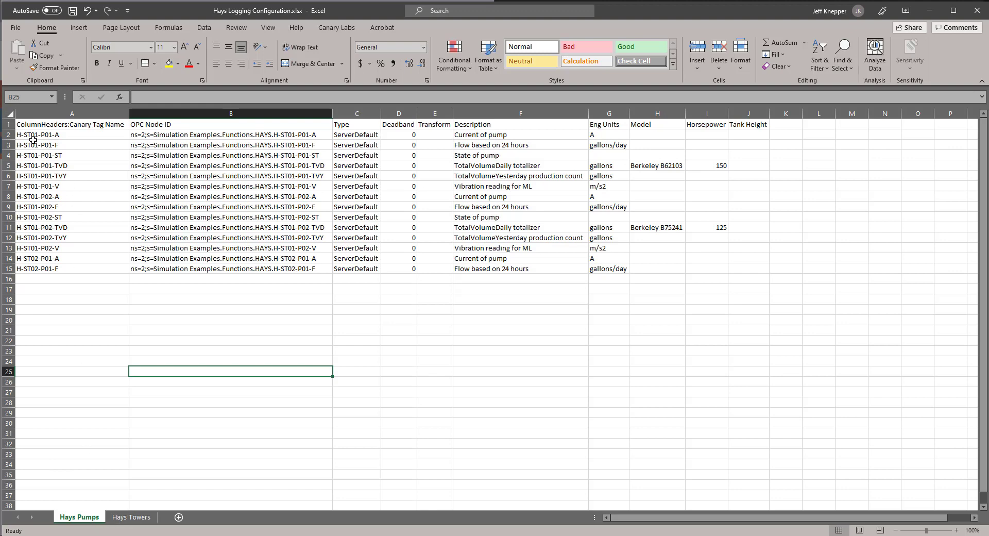
Step: Copy pump rows A2:J15 of the Hays Pumps sheet, without the header, and return to Canary Administrator
mouse_move(26, 135)
left_mouse_down()
mouse_move(102, 147)
mouse_move(75, 136)
mouse_move(88, 137)
mouse_move(598, 272)
mouse_move(743, 264)
left_mouse_up()
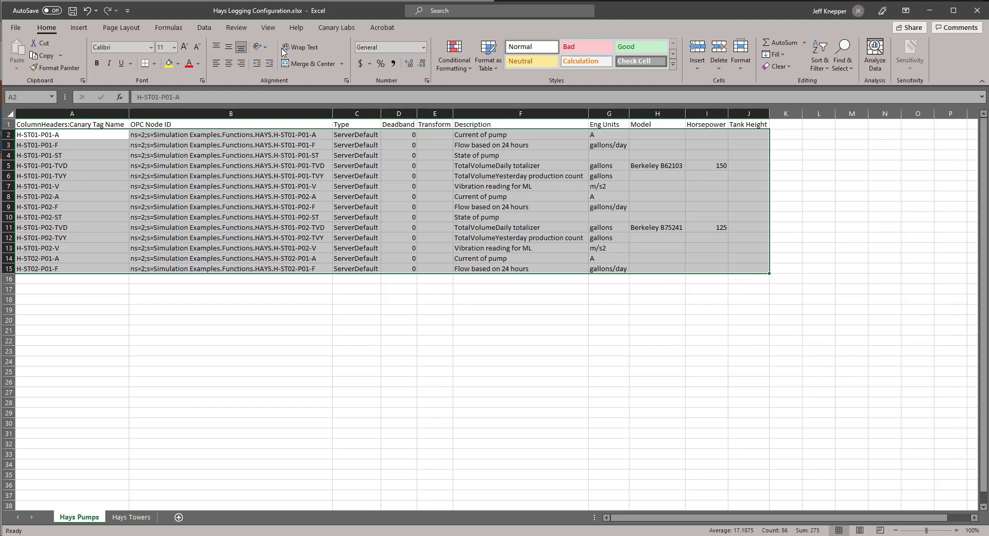
left_click(44, 57)
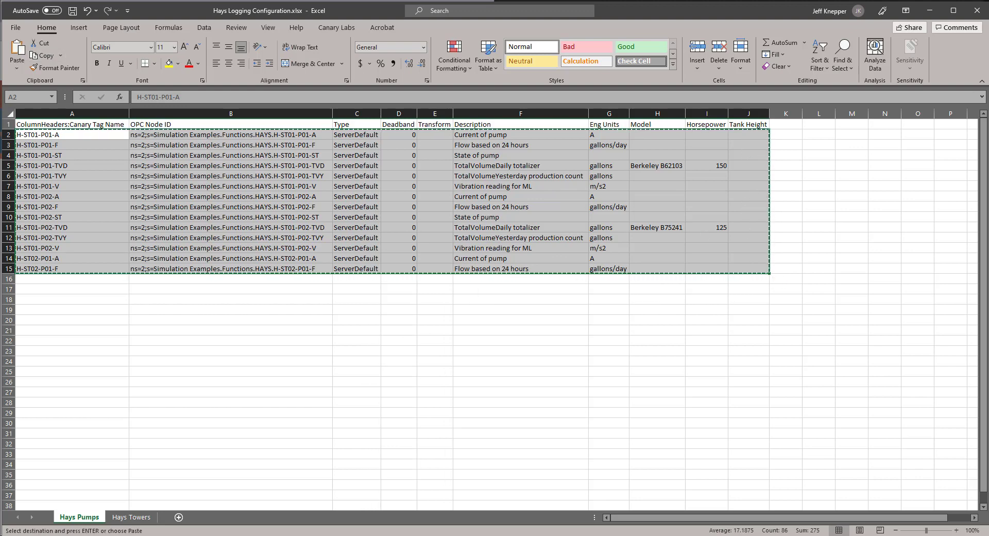
key("alt+Tab")
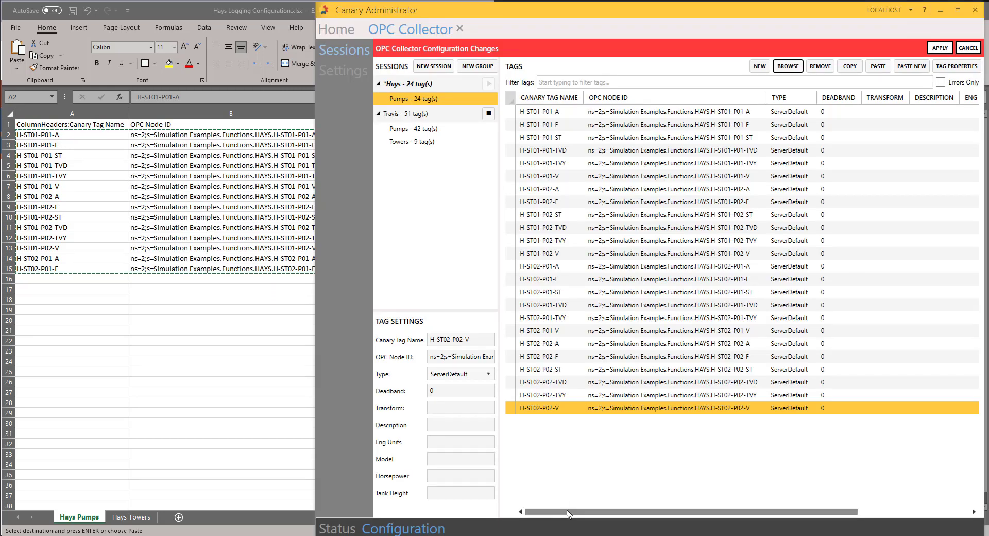
Step: Paste the spreadsheet data onto all 24 Hays Pumps tags, check the columns, and copy the group's tags
left_click_drag(512, 118, 514, 410)
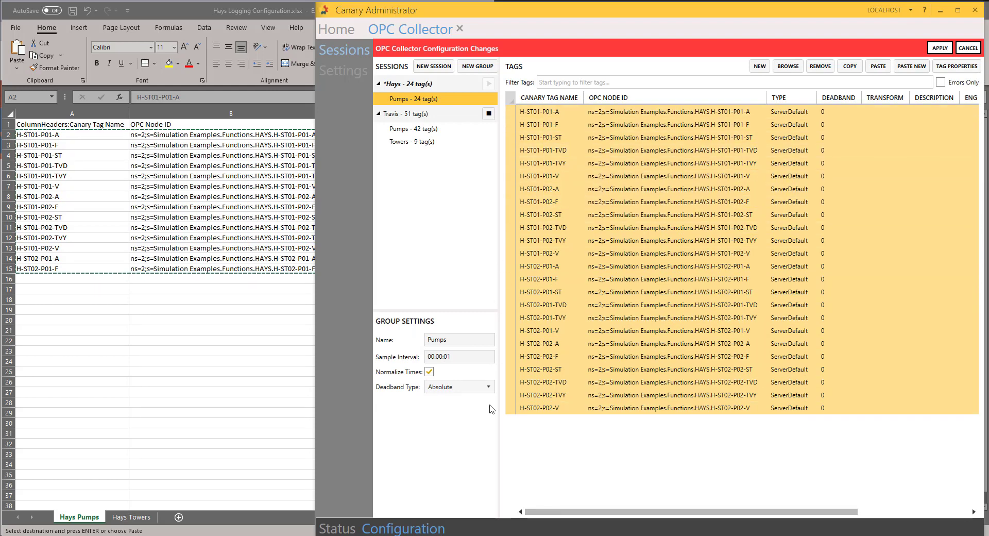
left_click(879, 66)
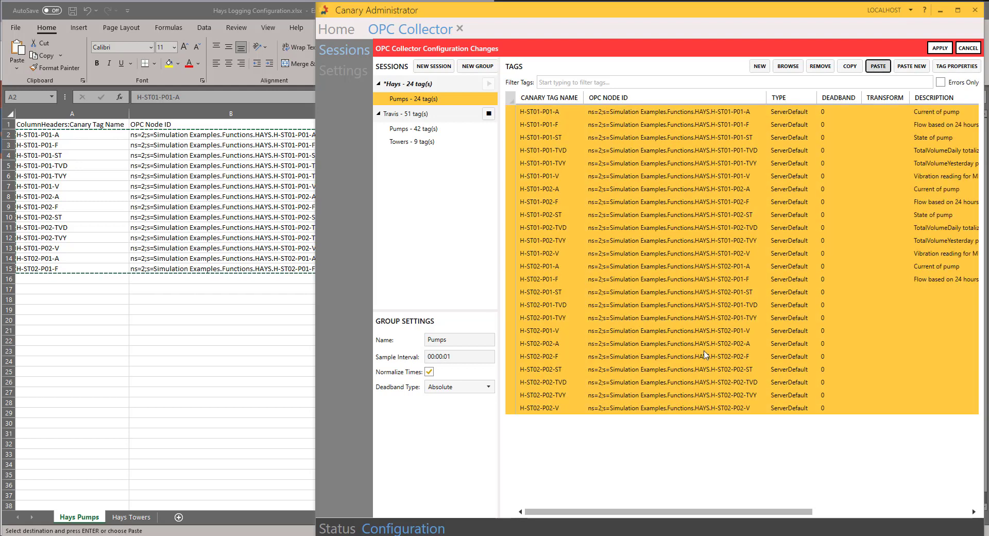
left_click_drag(661, 512, 707, 509)
left_click_drag(670, 510, 621, 511)
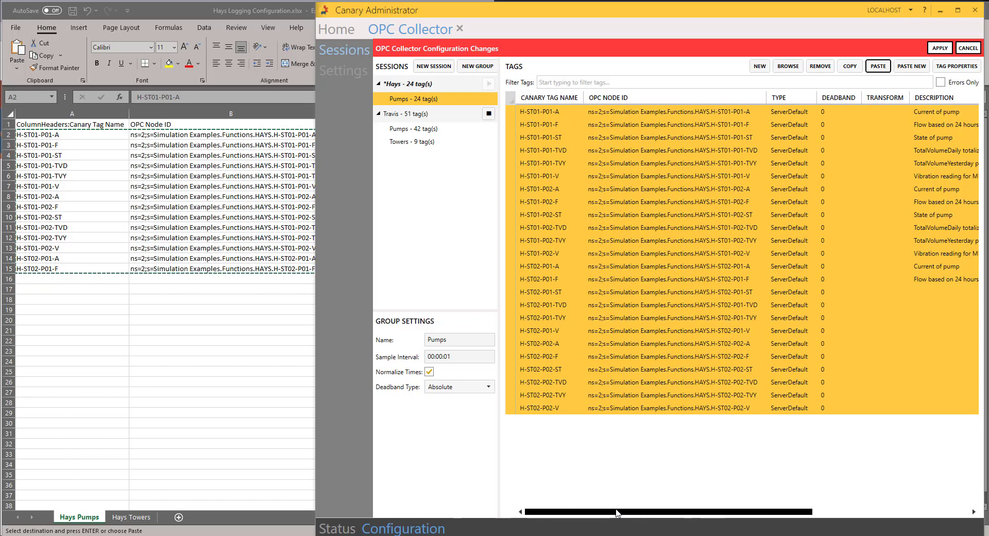
left_click_drag(618, 512, 638, 511)
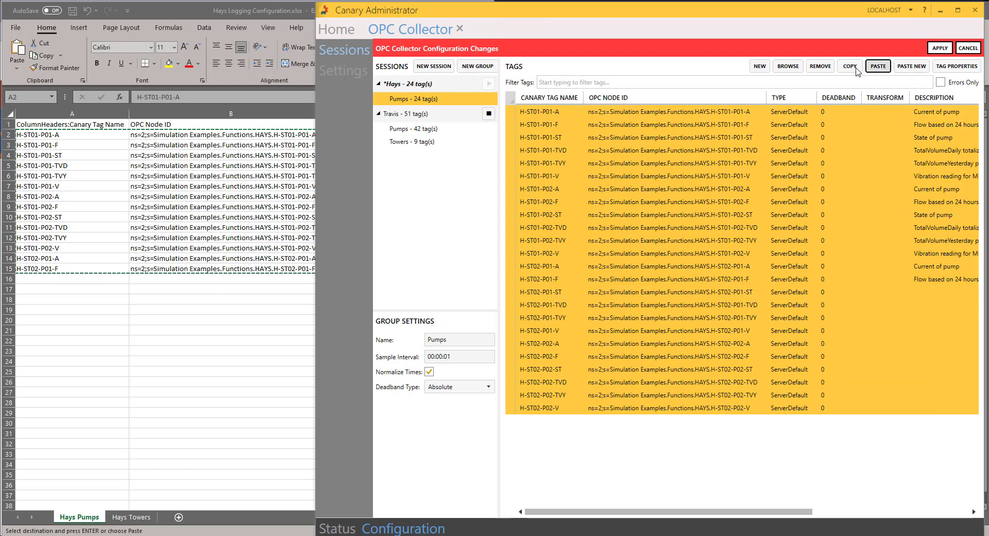
left_click(877, 66)
left_click(859, 71)
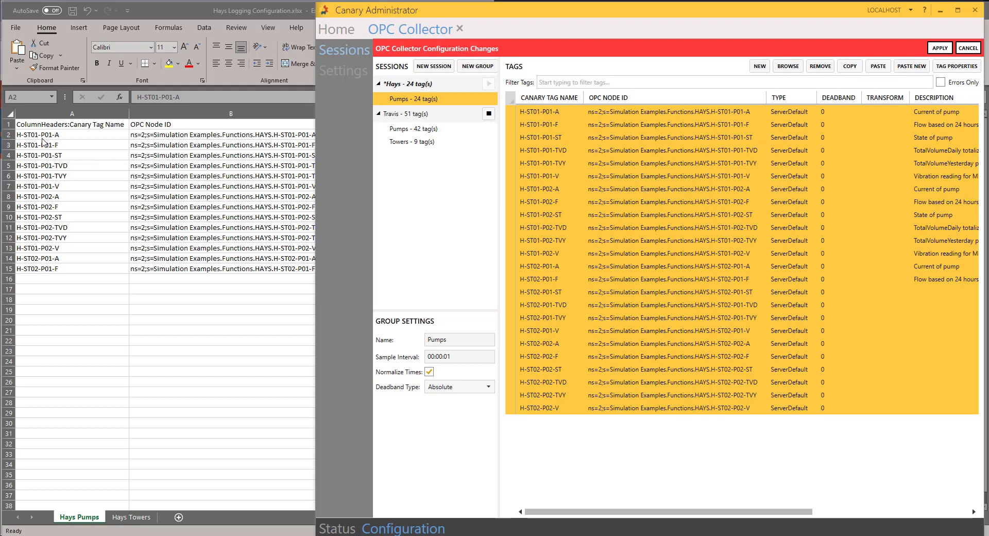
Step: Clear rows 2–15 of the Hays Pumps sheet and paste the copied pump tag data at A2
key("alt+Tab")
double_click(23, 135)
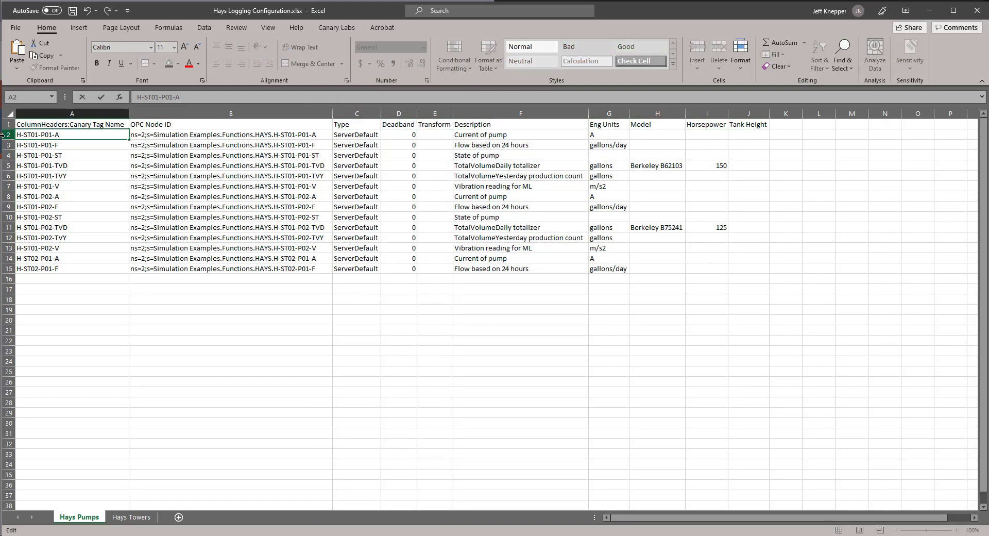
left_click_drag(7, 134, 4, 265)
key("Delete")
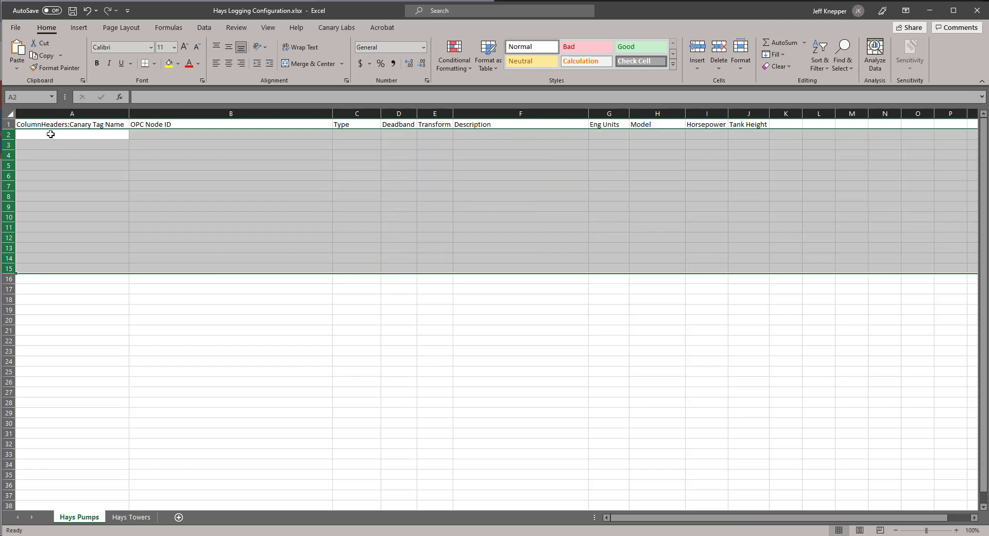
left_click(51, 133)
right_click(51, 134)
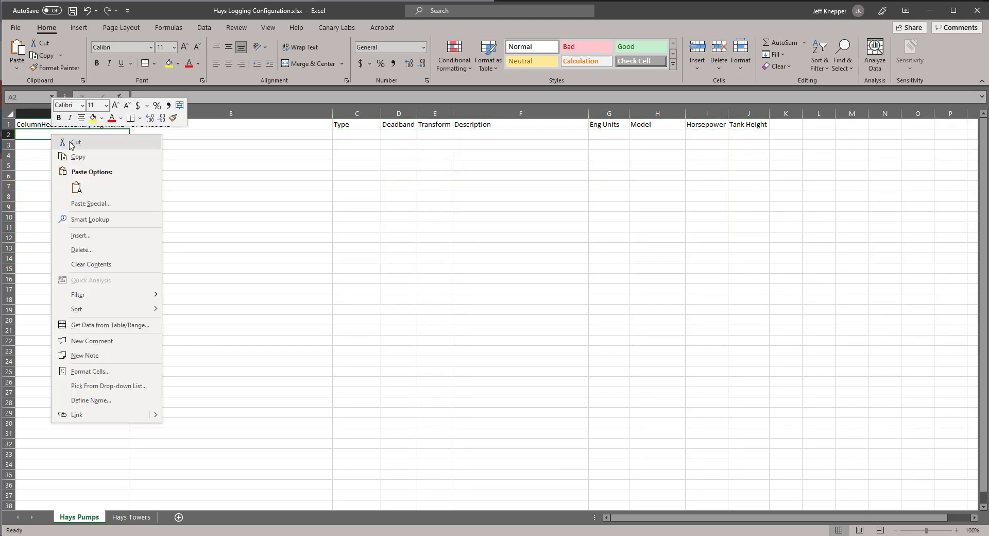
left_click(78, 194)
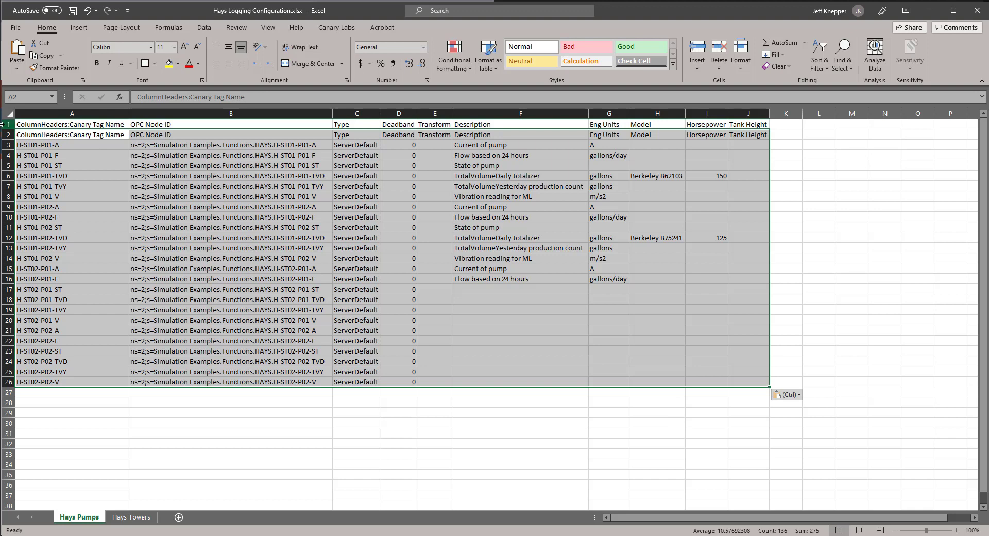
Step: Delete the duplicated header row 1
left_click(9, 124)
right_click(8, 125)
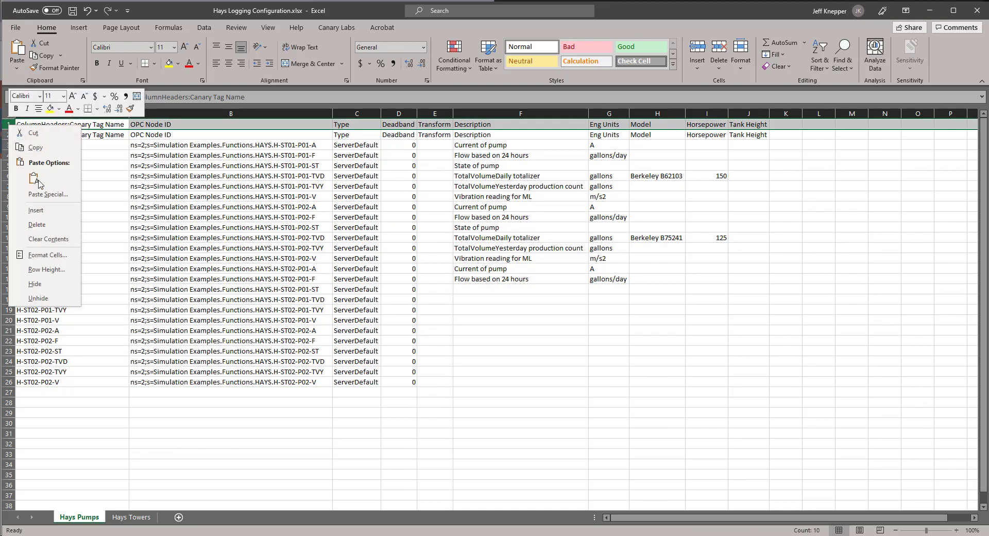
left_click(37, 224)
left_click(786, 433)
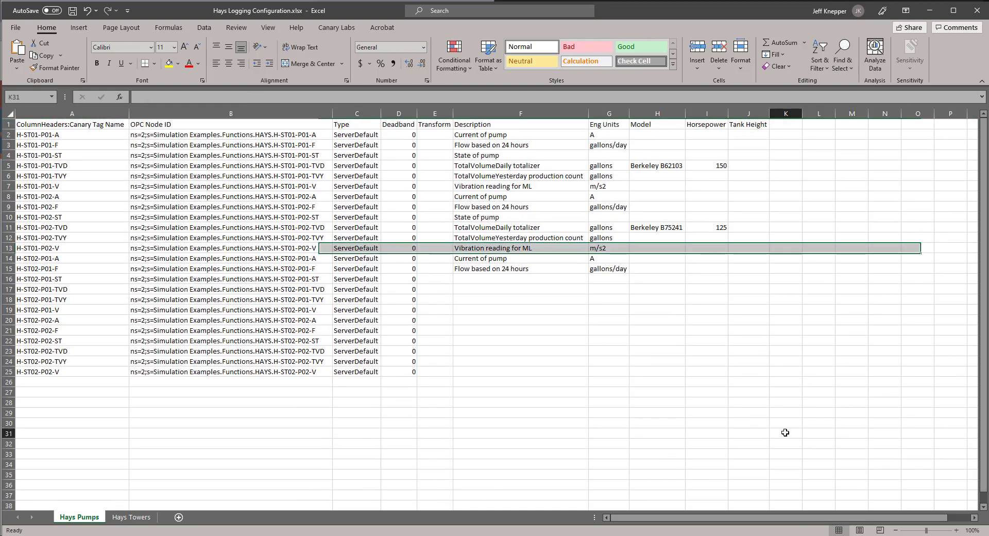
Step: Copy the description and property block F4:J15 down to F16
left_click(487, 279)
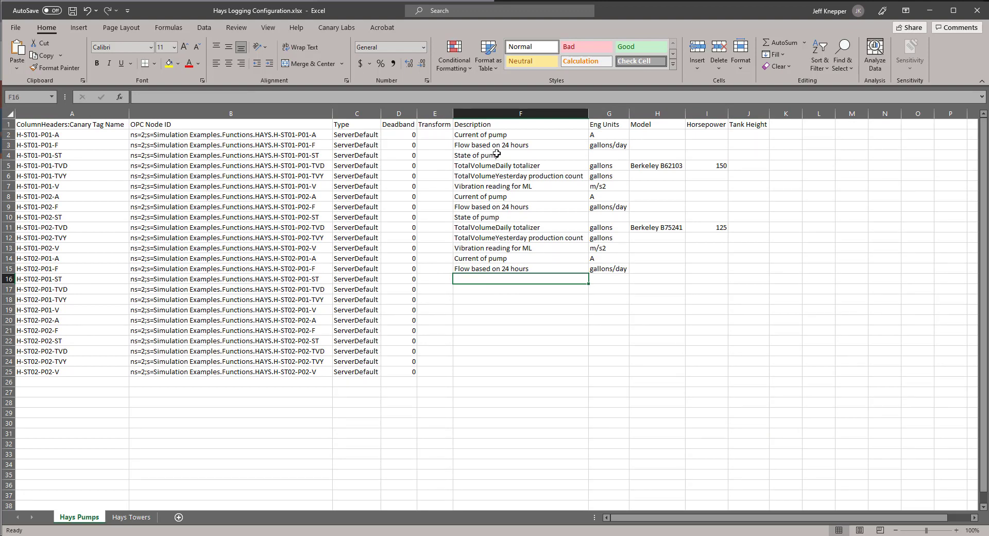
left_click_drag(473, 157, 734, 268)
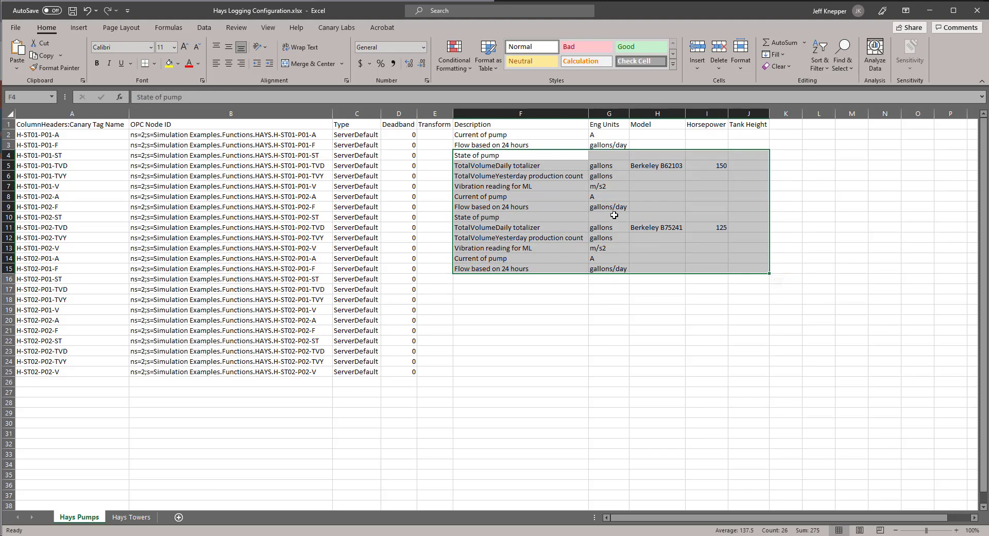
key("ctrl+c")
left_click(484, 279)
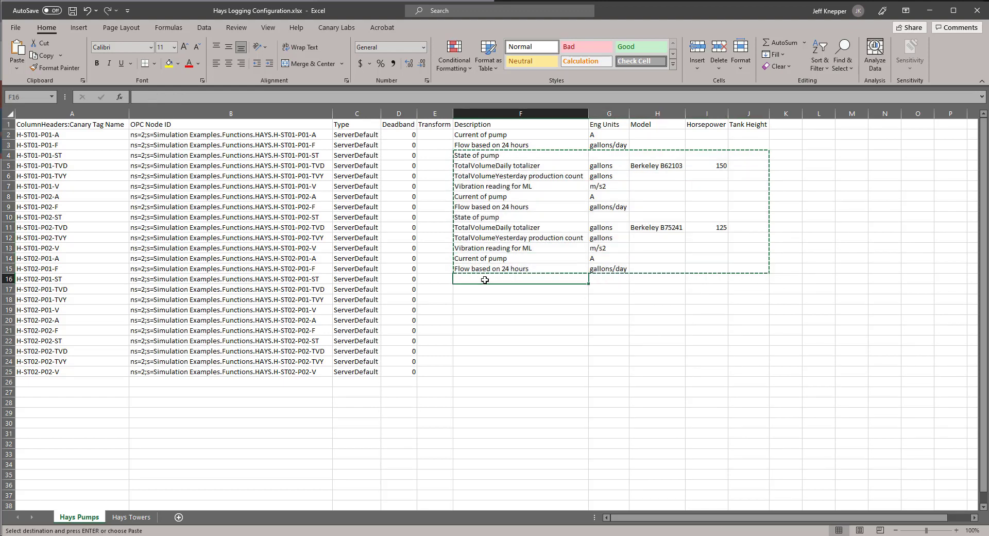
key("ctrl+v")
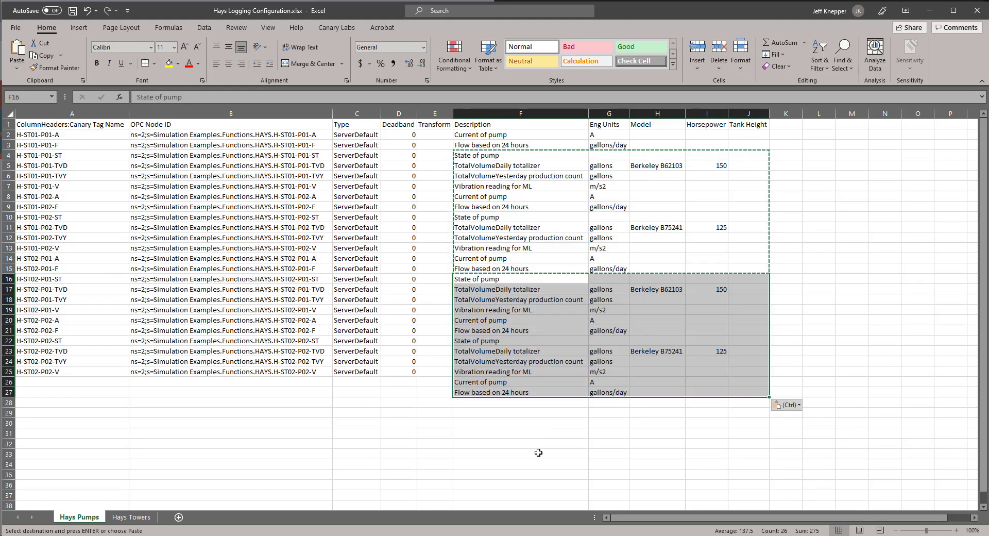
left_click(538, 453)
Step: Clear the surplus cells F26:I27 and select the pump tag rows A2:J25
left_click_drag(470, 384, 723, 388)
key("Delete")
left_click(781, 350)
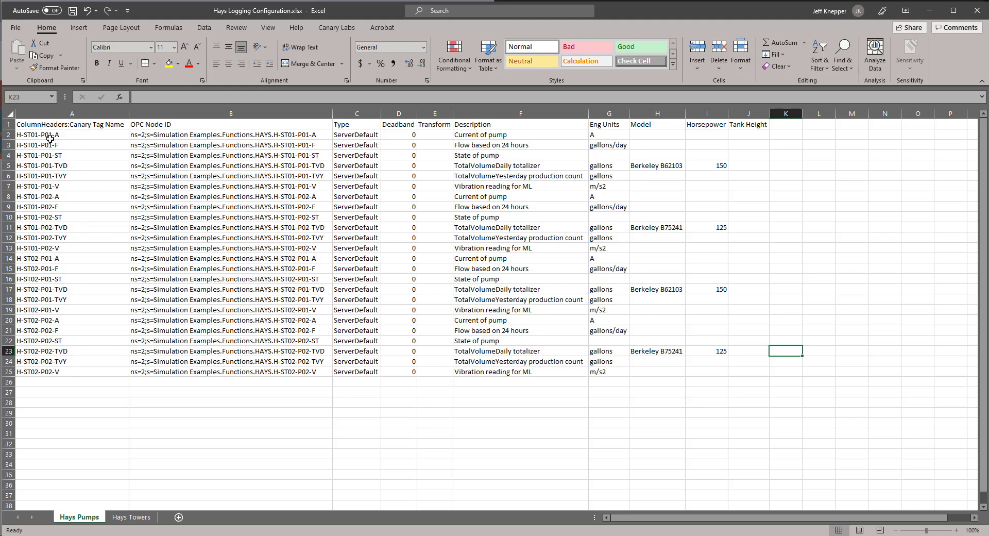
left_click_drag(21, 134, 733, 371)
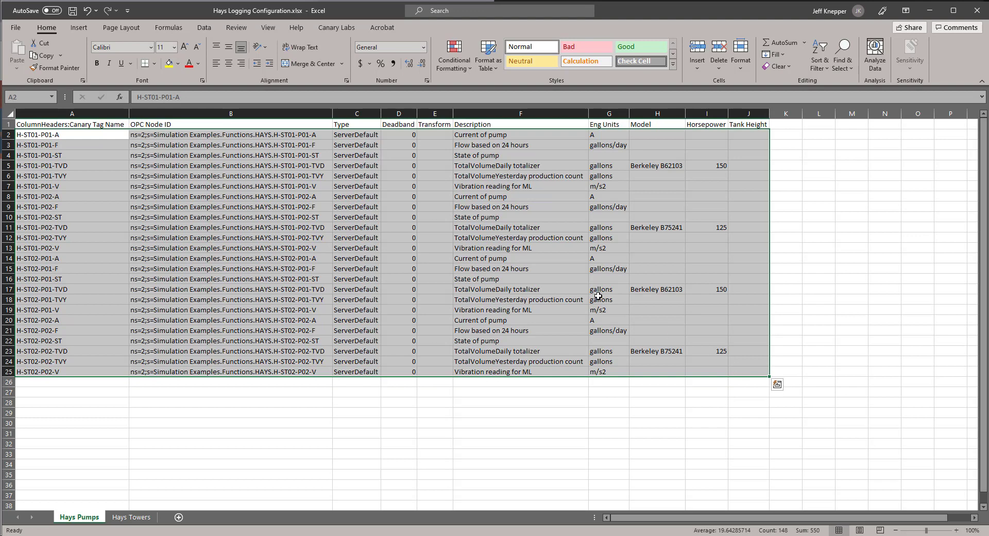
Step: Copy the pump tag rows, save the workbook, and try pasting them into the Pumps group
left_click(43, 55)
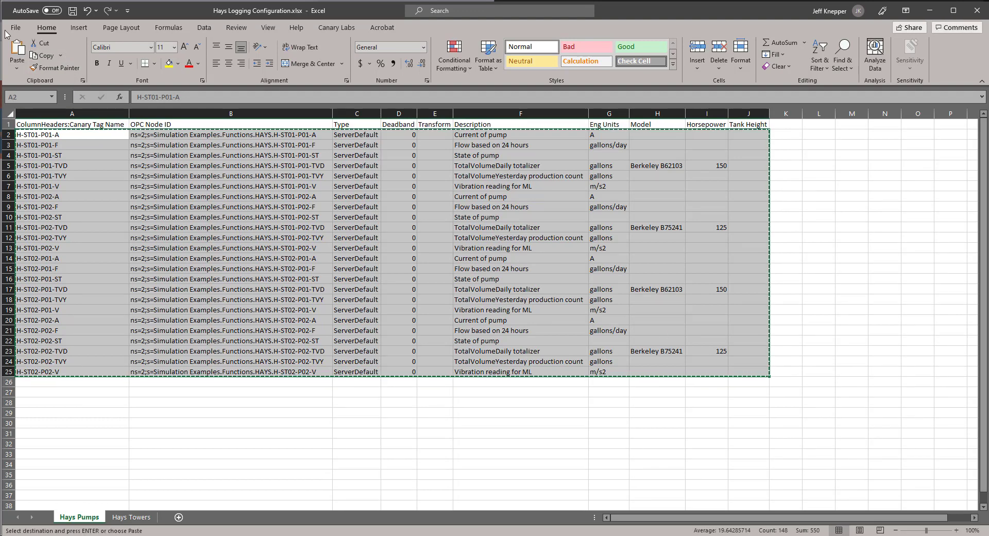
left_click(74, 11)
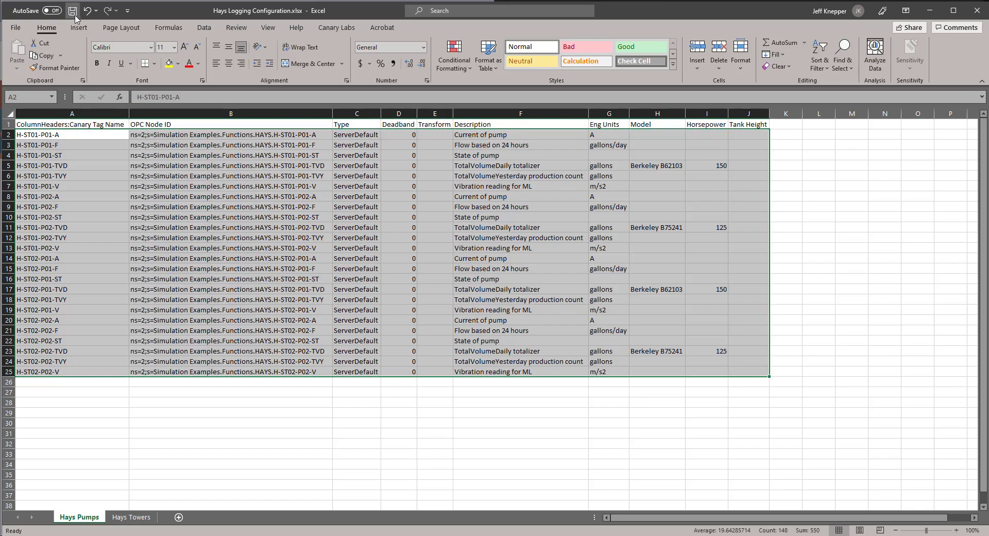
left_click(930, 10)
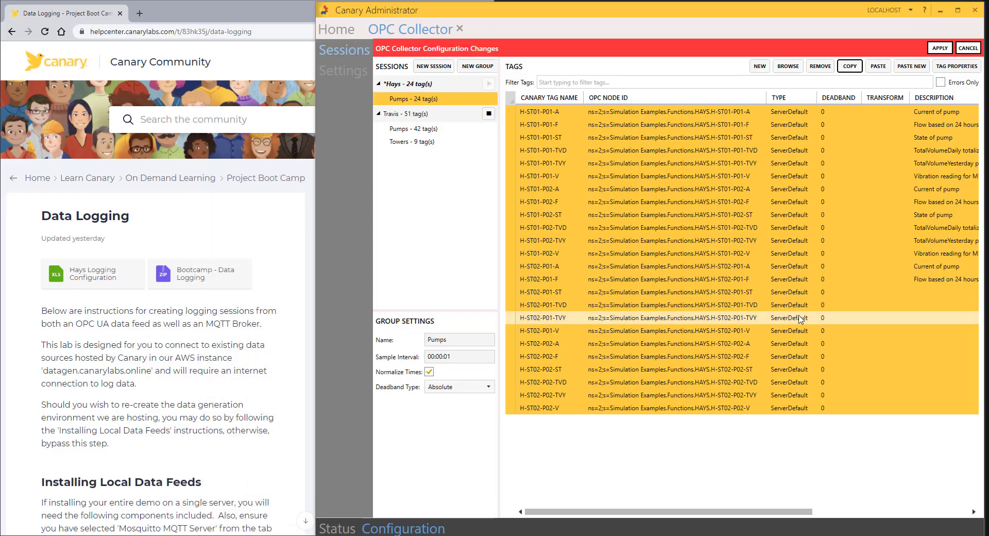
left_click(881, 69)
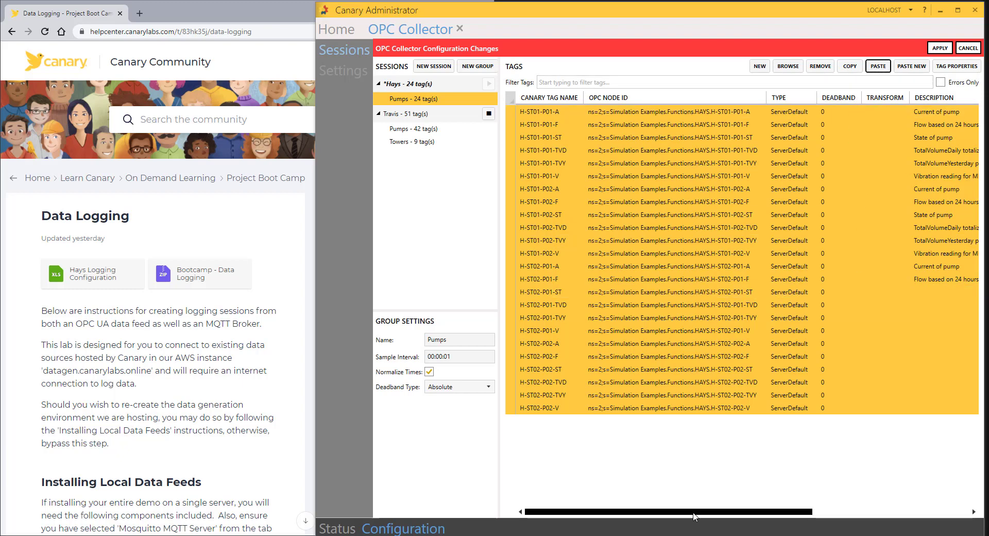
mouse_move(696, 512)
left_mouse_down()
mouse_move(857, 512)
mouse_move(698, 501)
left_mouse_up()
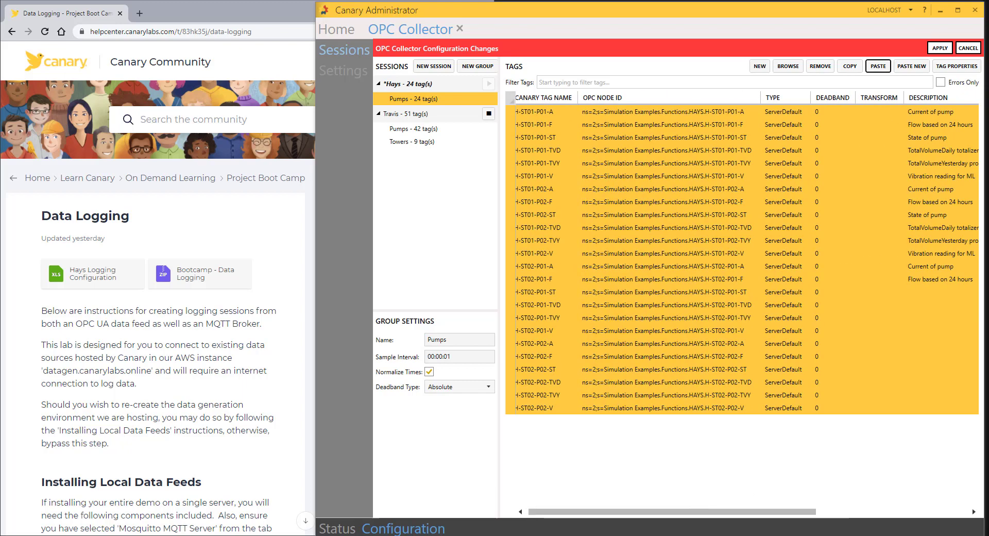
Step: Recopy the pump rows, paste them into the Pumps group, and apply, creating the Hays dataset
key("alt+Tab")
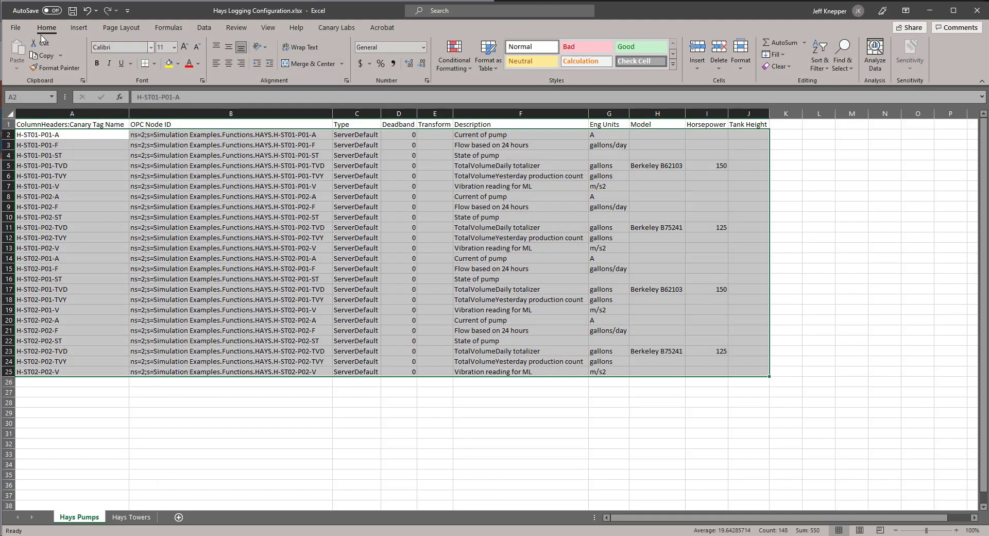
left_click(45, 56)
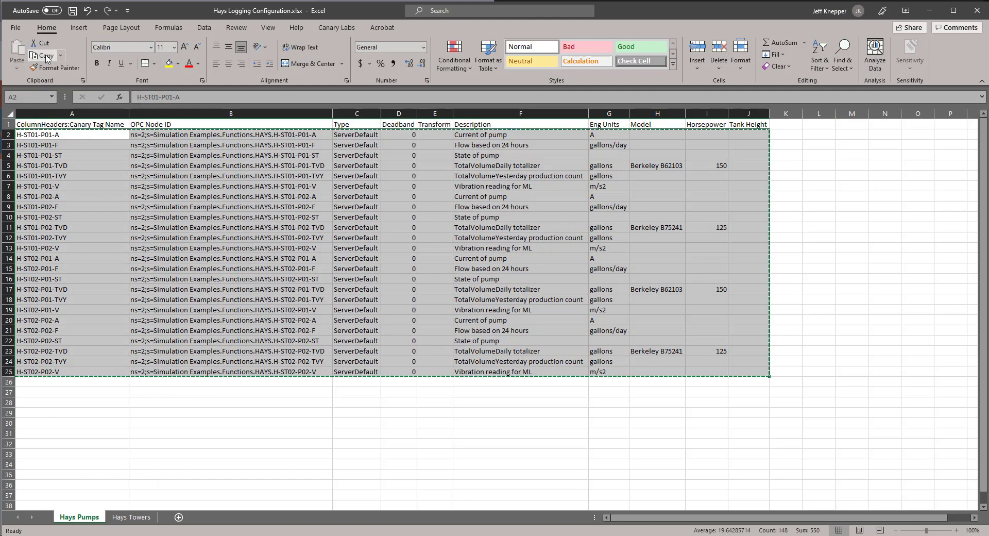
left_click(930, 10)
left_click(878, 66)
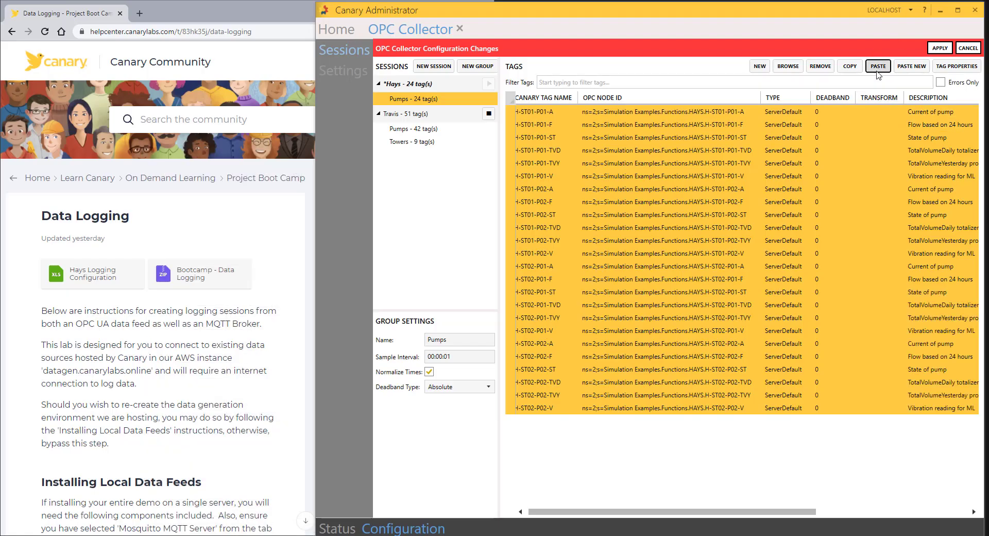
left_click_drag(738, 515, 772, 515)
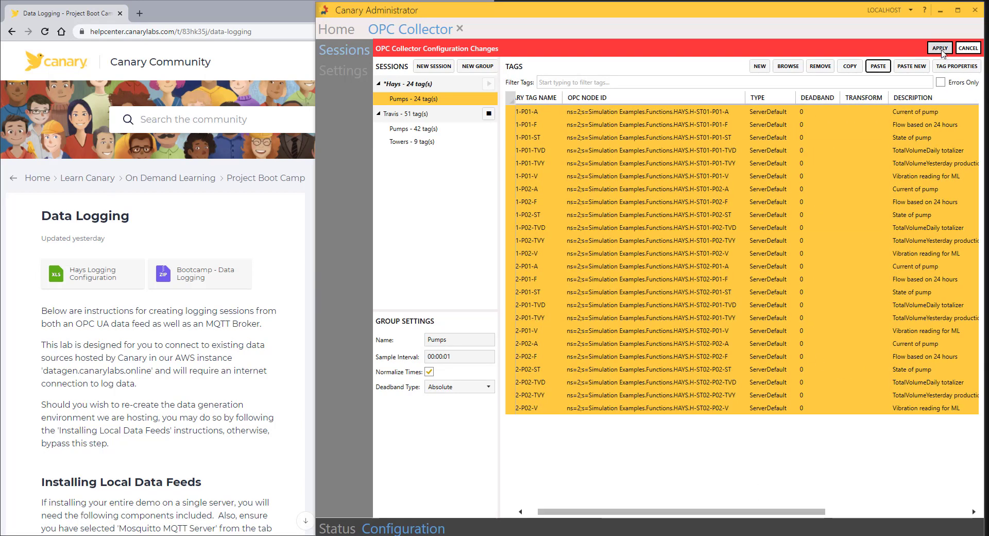
left_click(939, 48)
left_click(747, 263)
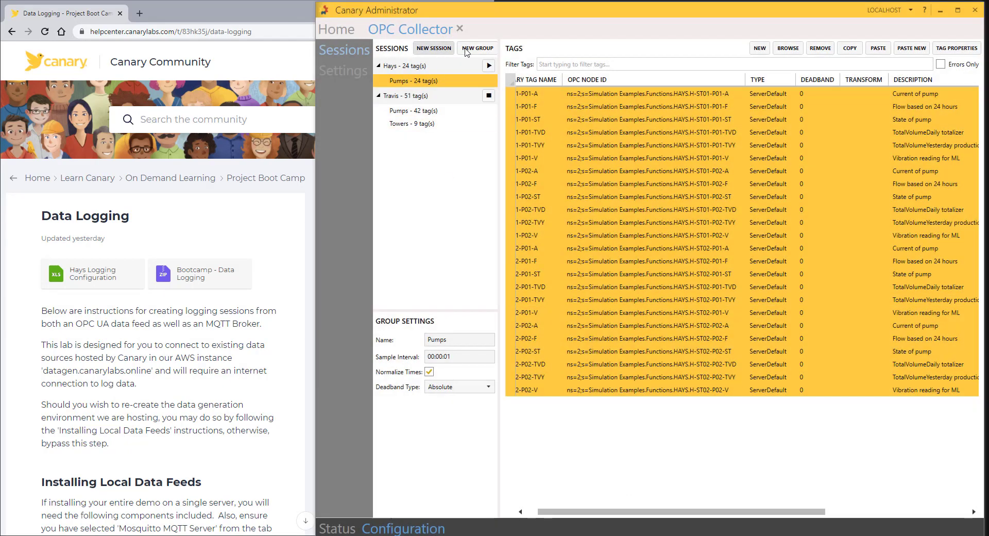
Step: Add a new group named Towers to the Hays session and scroll the help page to the Towers steps
left_click(473, 48)
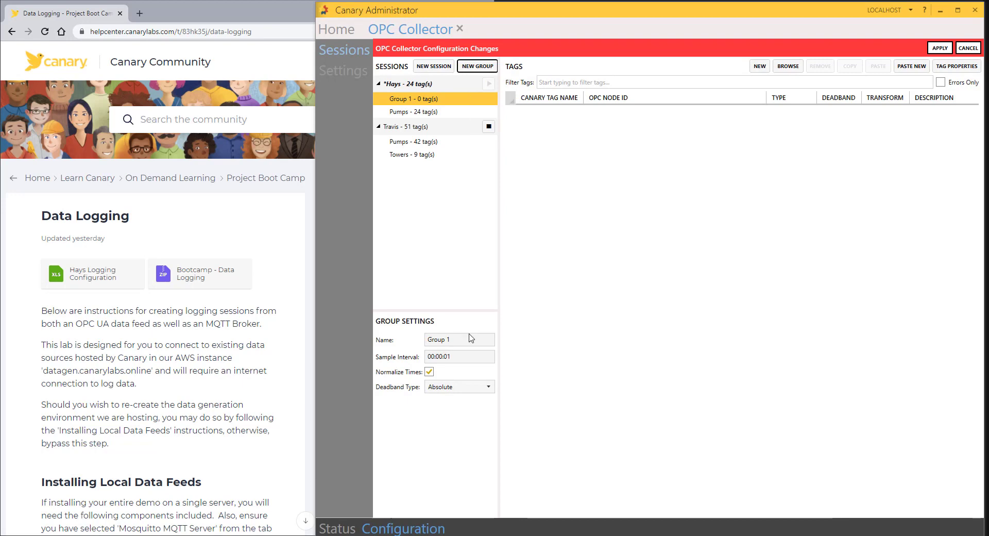
left_click_drag(471, 339, 373, 346)
type("Towers")
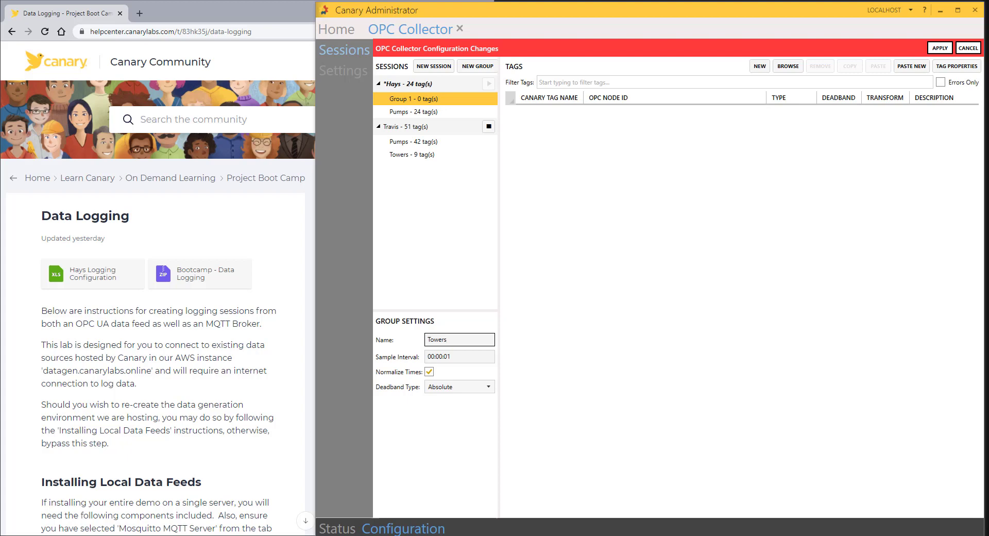
scroll(195, 445, "down", 20)
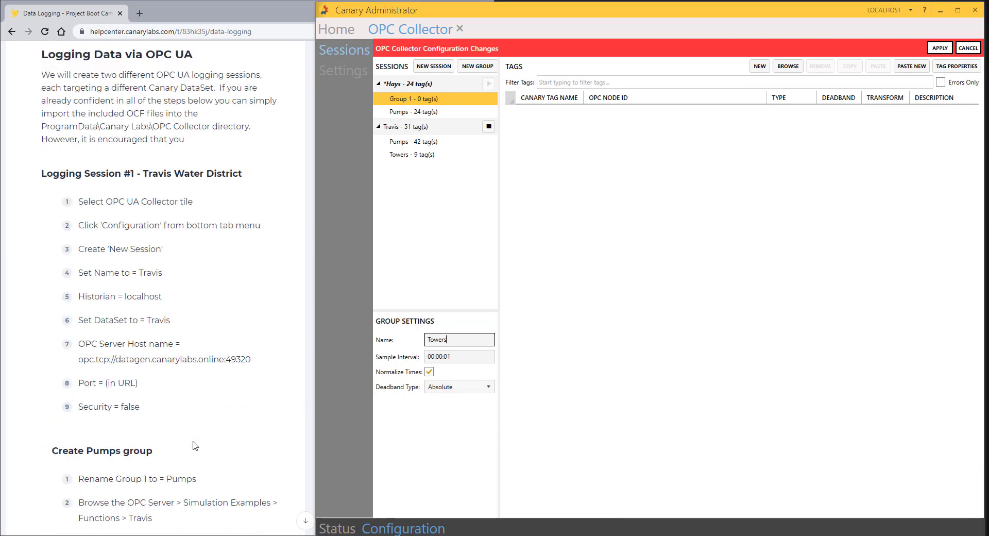
scroll(194, 446, "down", 10)
scroll(196, 444, "down", 10)
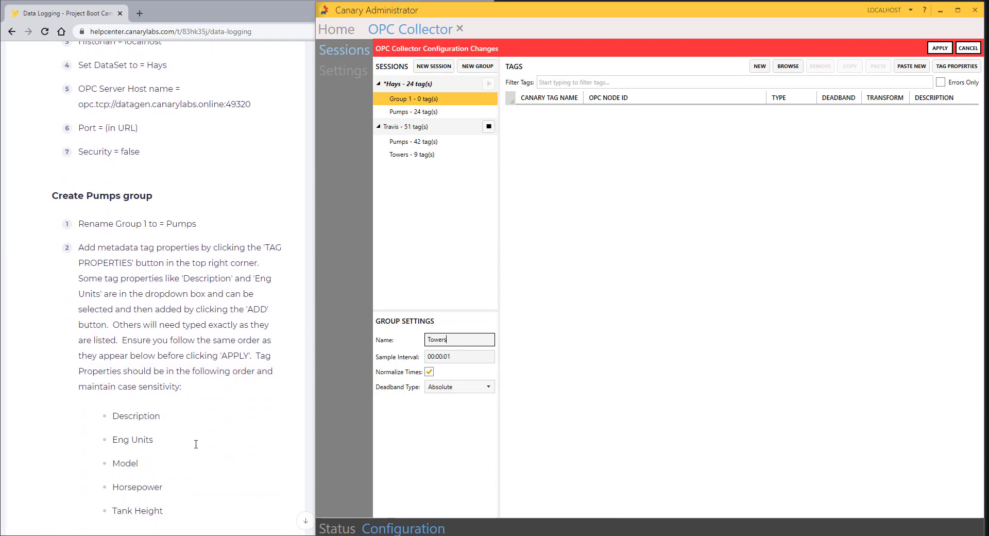
scroll(196, 444, "down", 3)
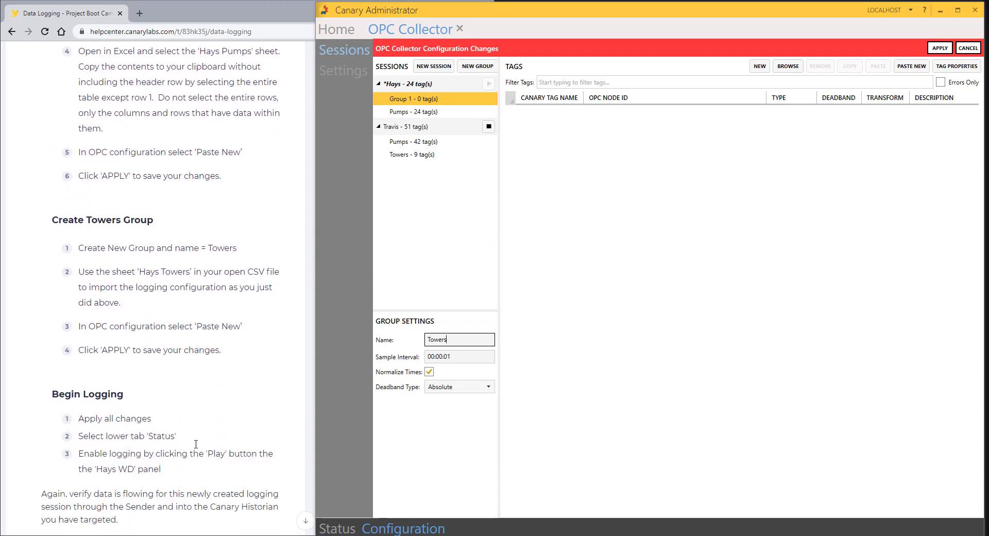
scroll(196, 444, "down", 1)
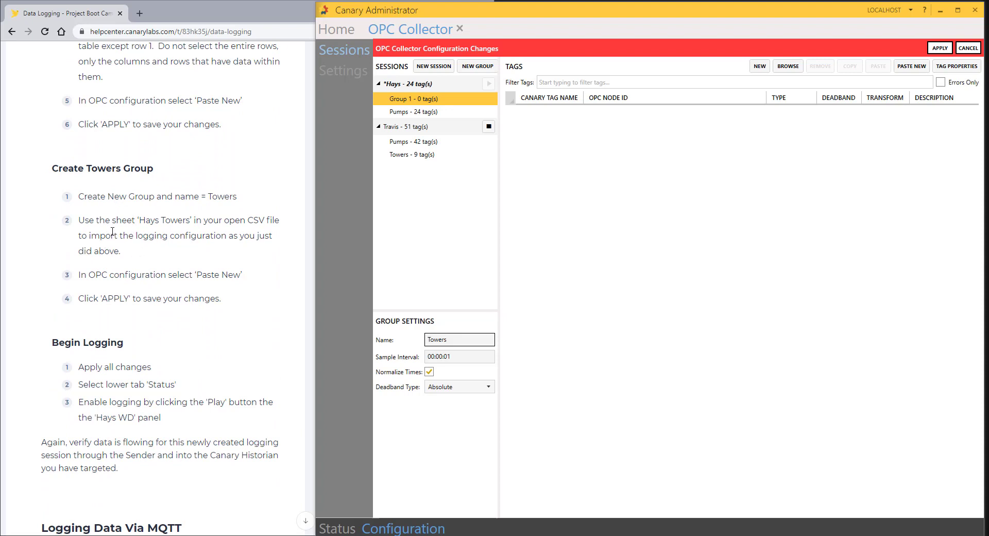
scroll(124, 236, "up", 1)
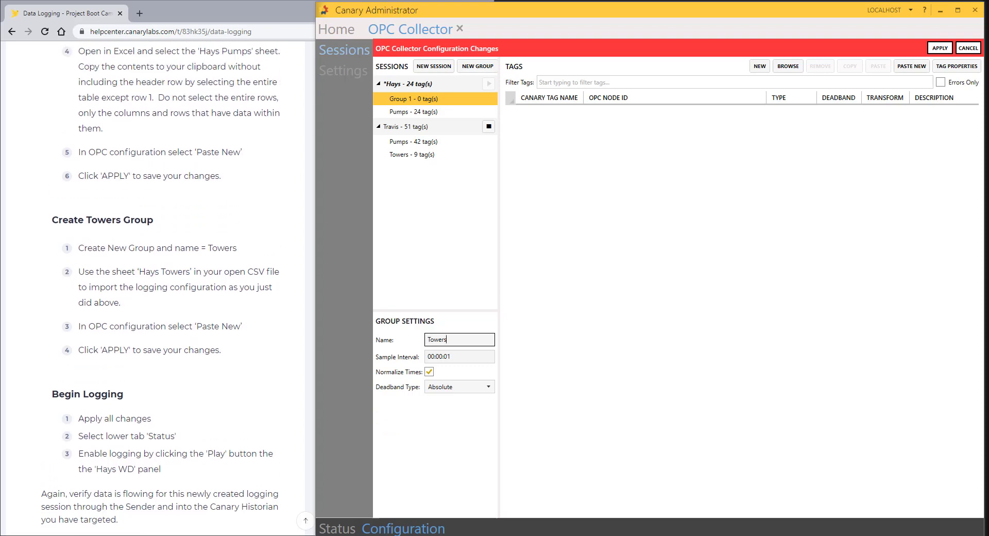
Step: Copy tag rows A2:J7 from the Hays Towers sheet, without the header
key("alt+Tab")
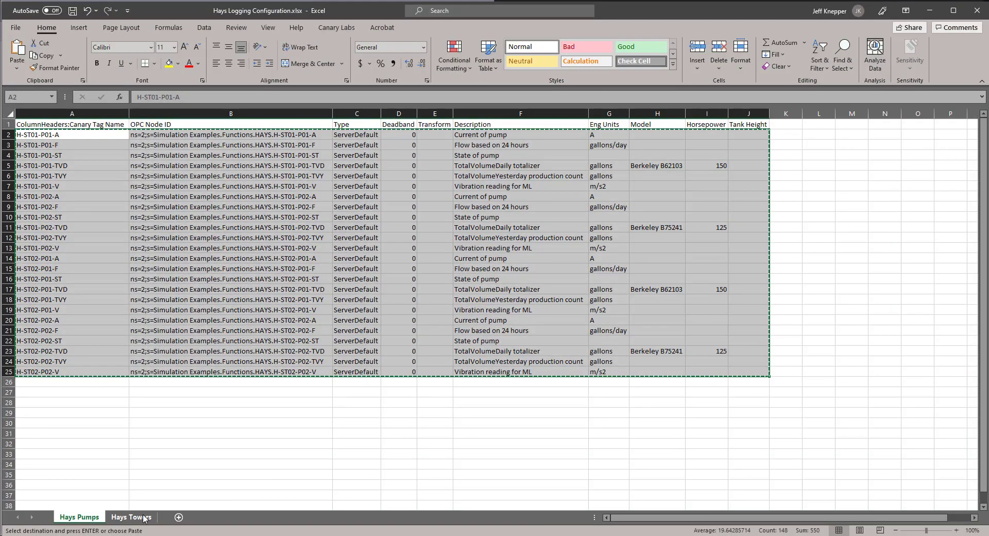
left_click(144, 517)
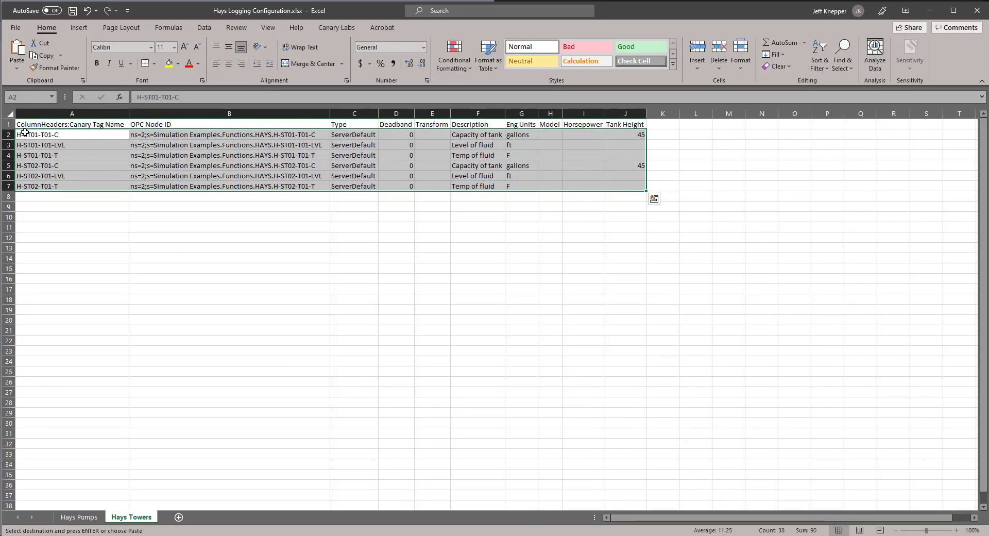
left_click_drag(73, 134, 624, 186)
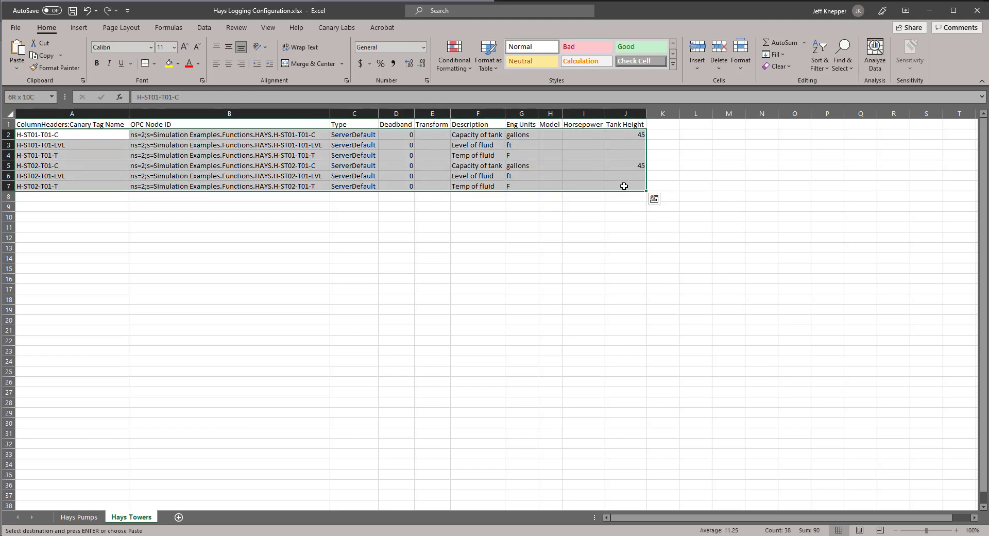
right_click(266, 154)
left_click(300, 183)
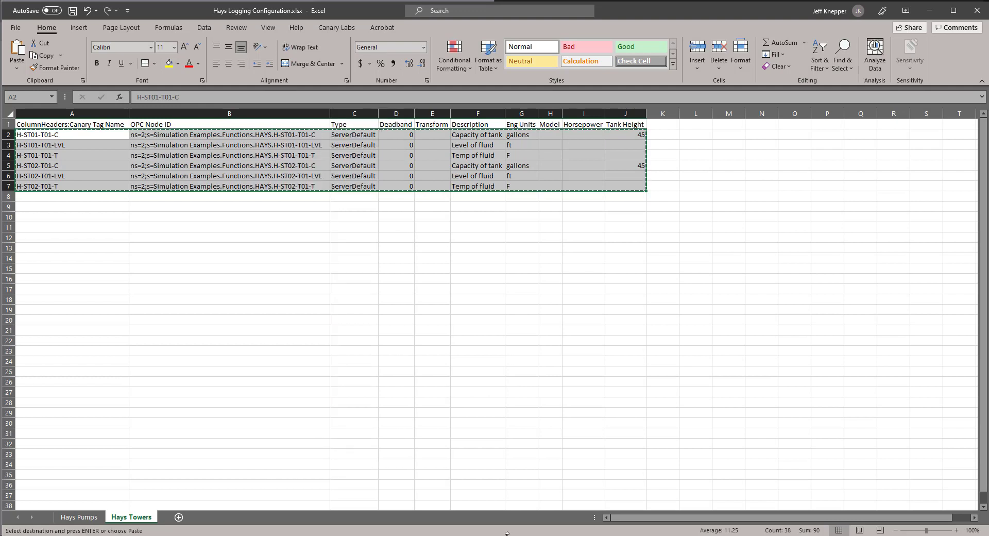
Step: Paste the six rows as new tags into the Towers group and maximize Canary Administrator
key("alt+Tab")
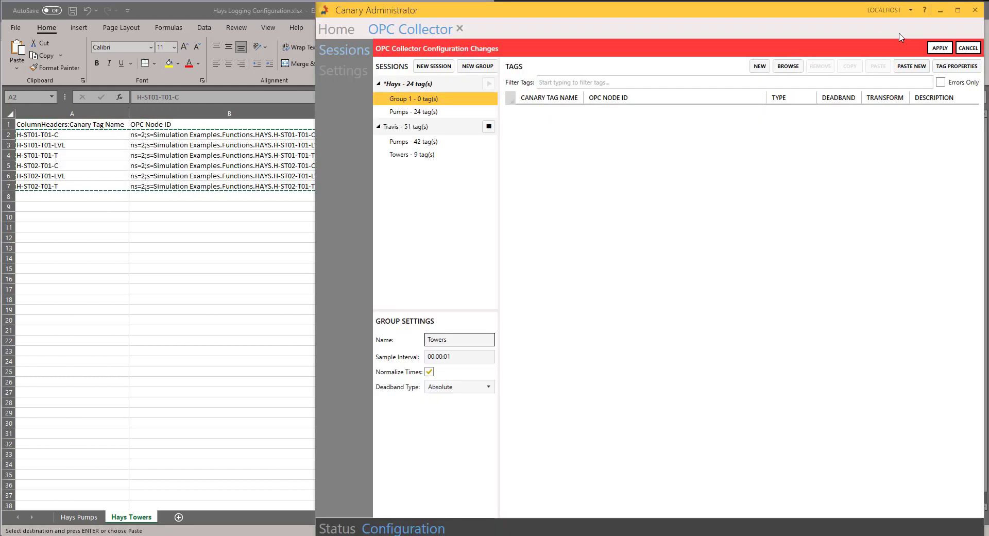
left_click(915, 67)
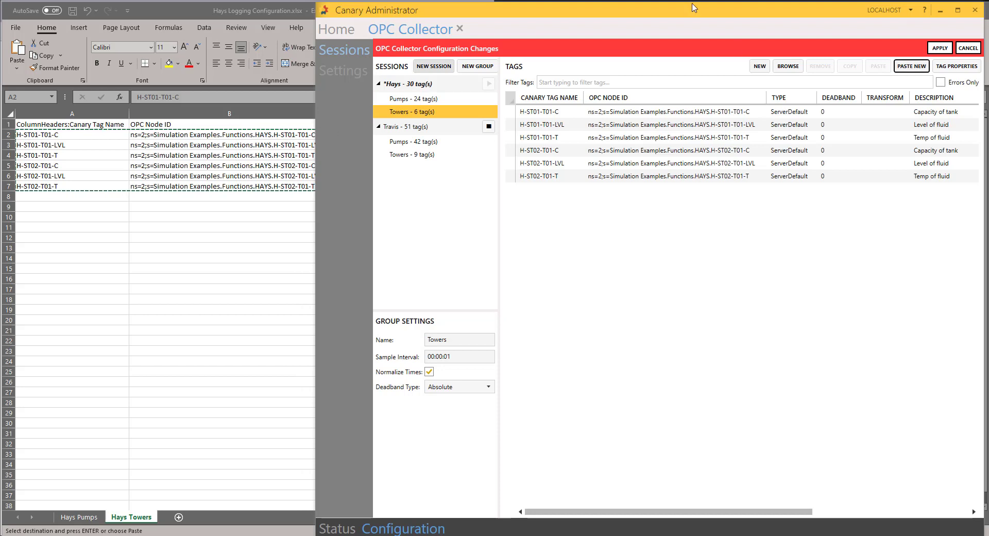
left_click(958, 10)
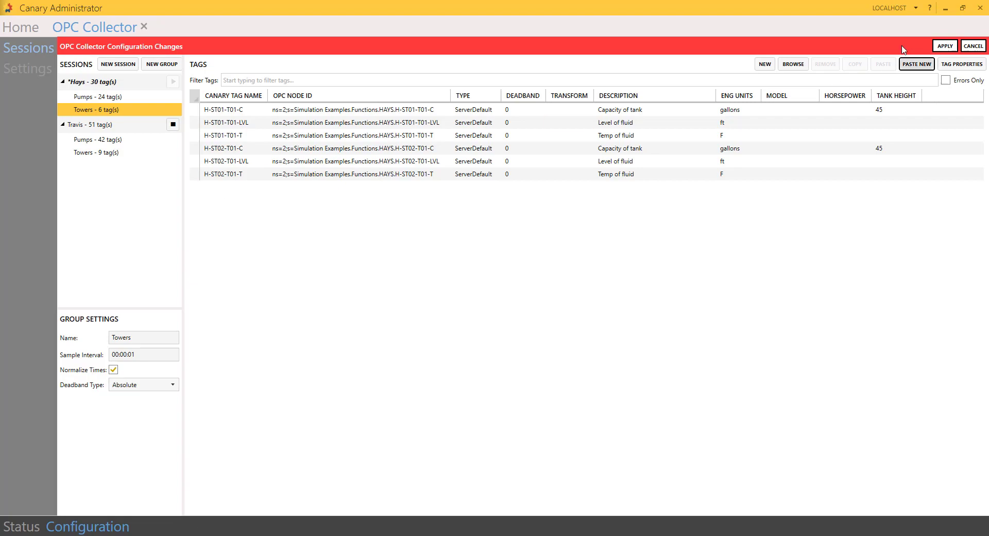
Step: Apply the Hays changes creating its dataset, start Hays logging, and view the collector Status overview
left_click(944, 46)
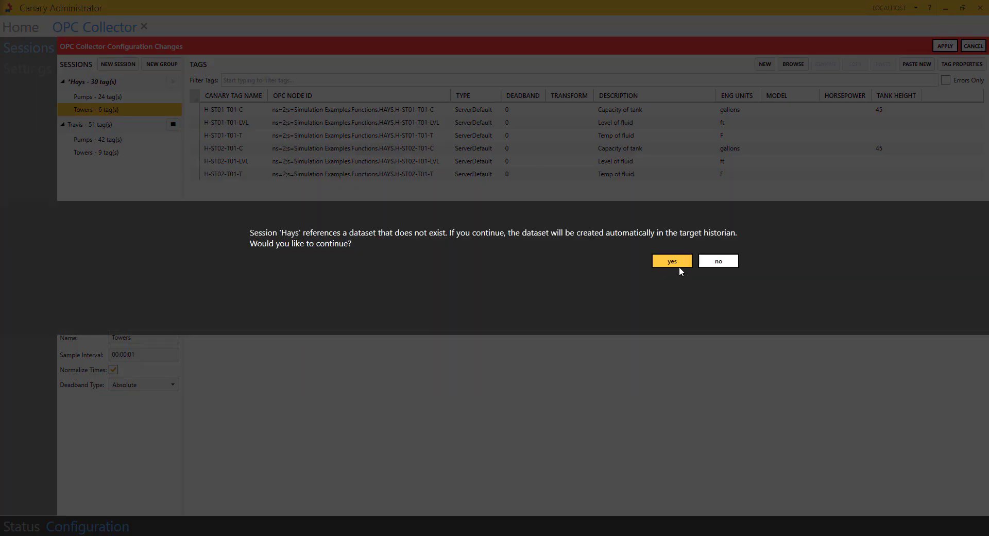
left_click(678, 265)
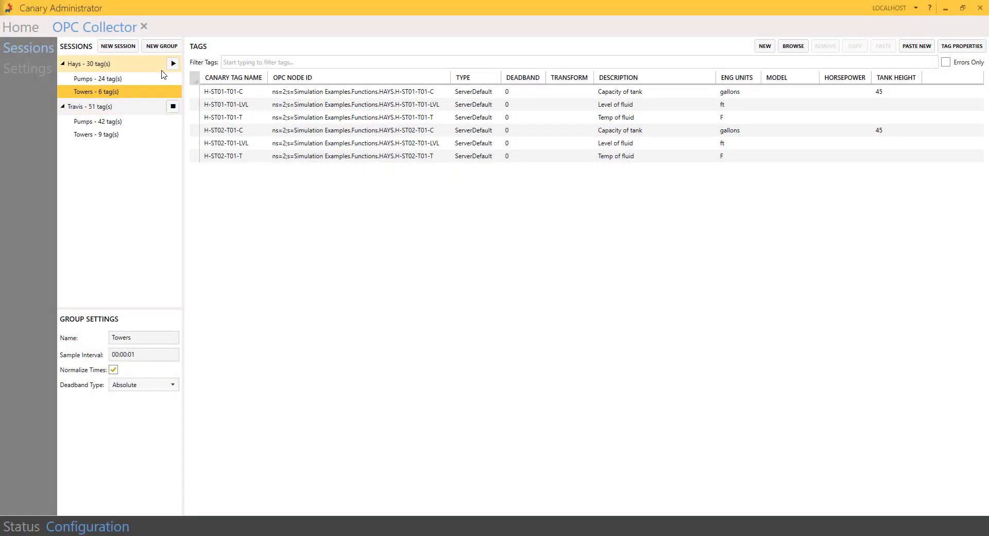
left_click(173, 64)
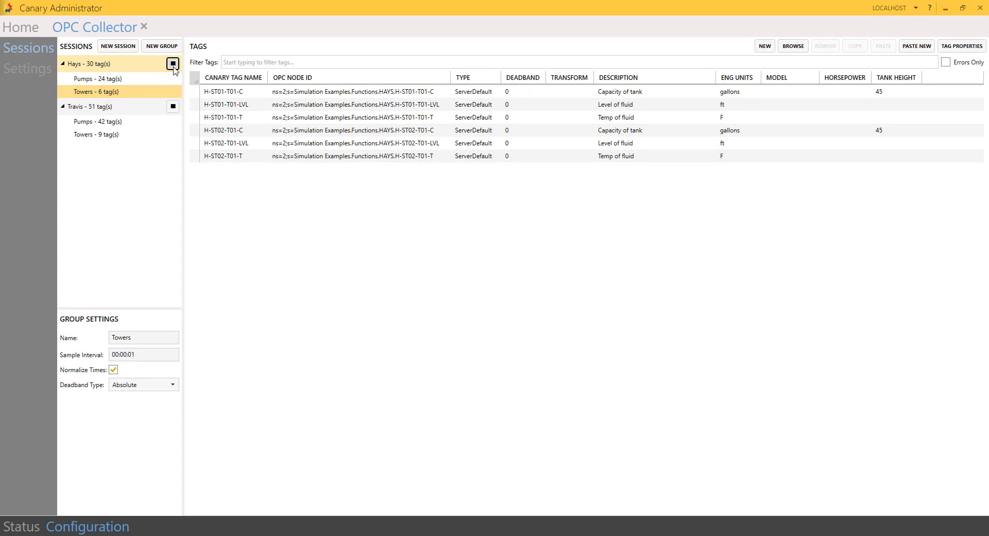
left_click(19, 528)
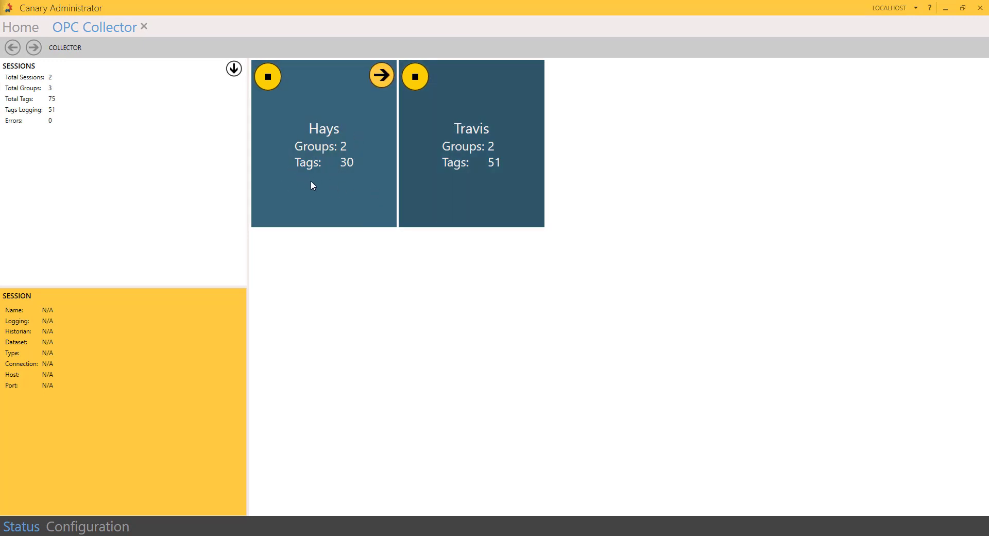
Step: Open the Travis session and view the live tag values of its Towers and Pumps groups
mouse_move(426, 162)
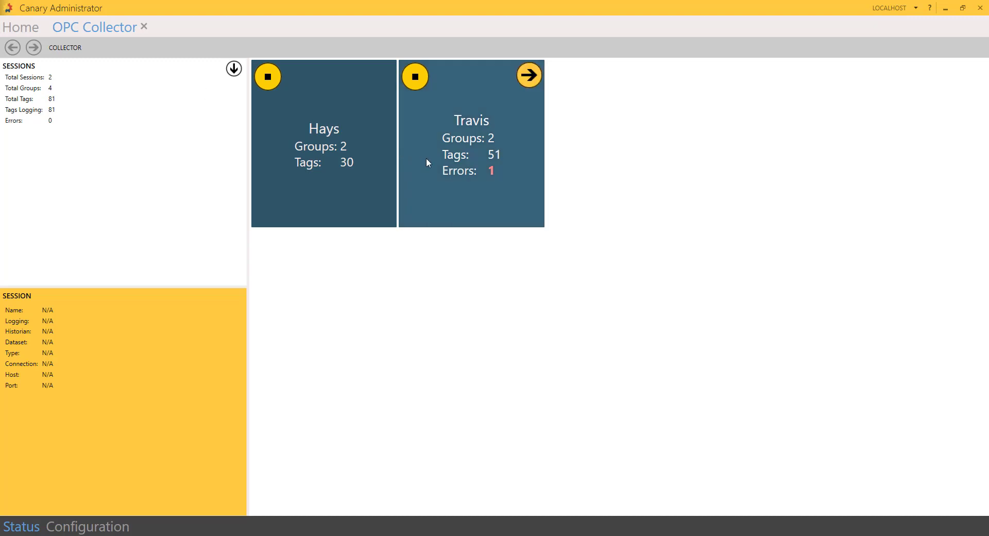
left_click(493, 169)
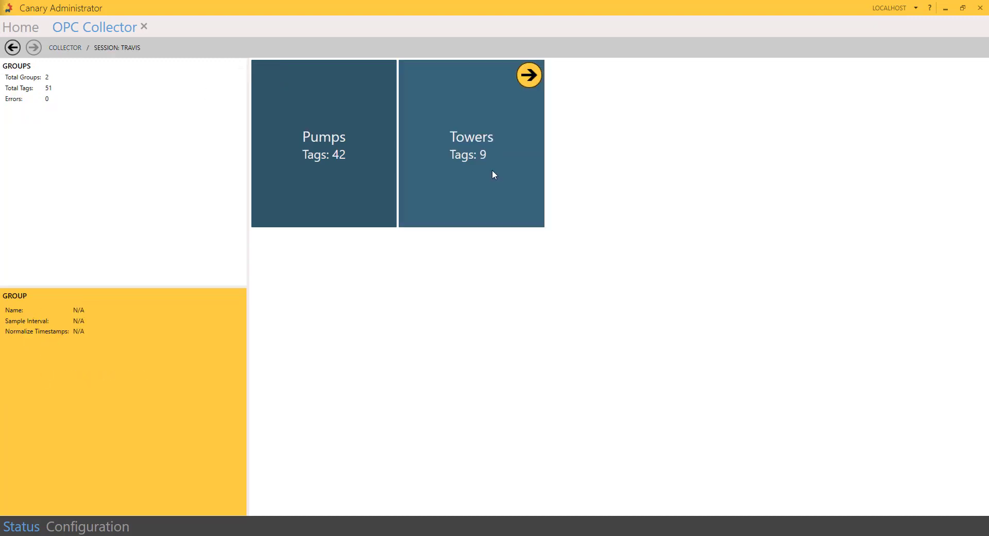
double_click(468, 212)
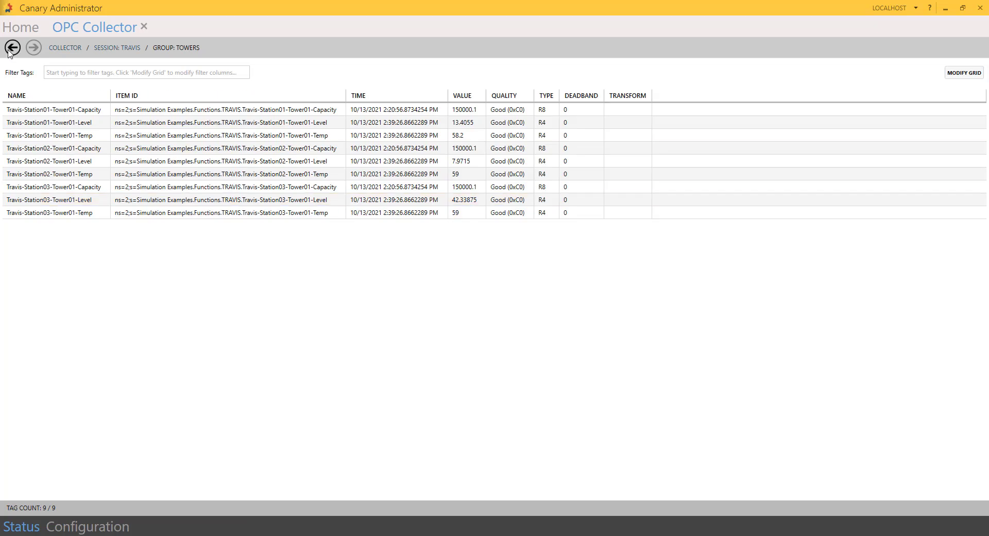
left_click(15, 48)
left_click(344, 180)
double_click(344, 180)
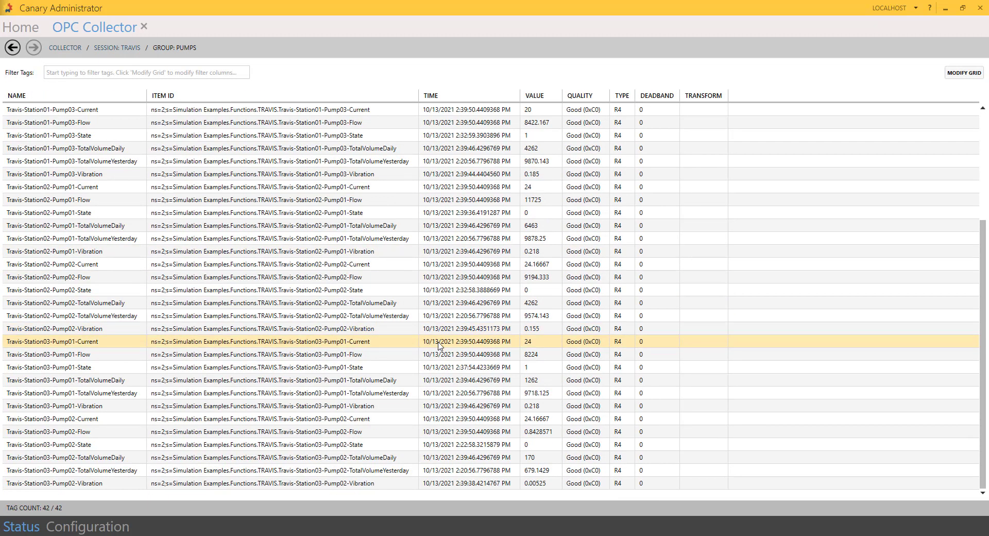
scroll(435, 341, "up", 4)
left_click(14, 51)
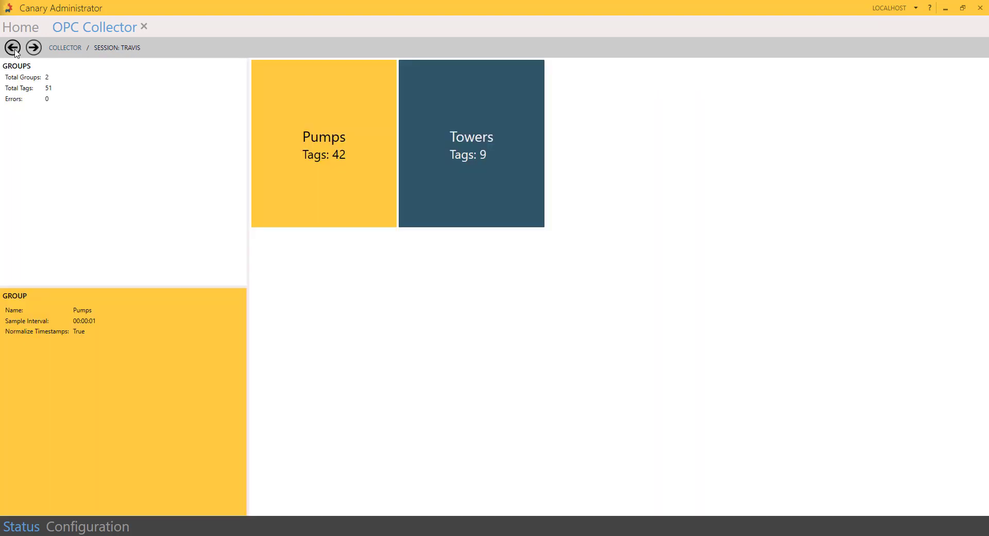
Step: Compare the Hays and Travis sessions on the collector overview, then go to the Home dashboard
left_click(13, 51)
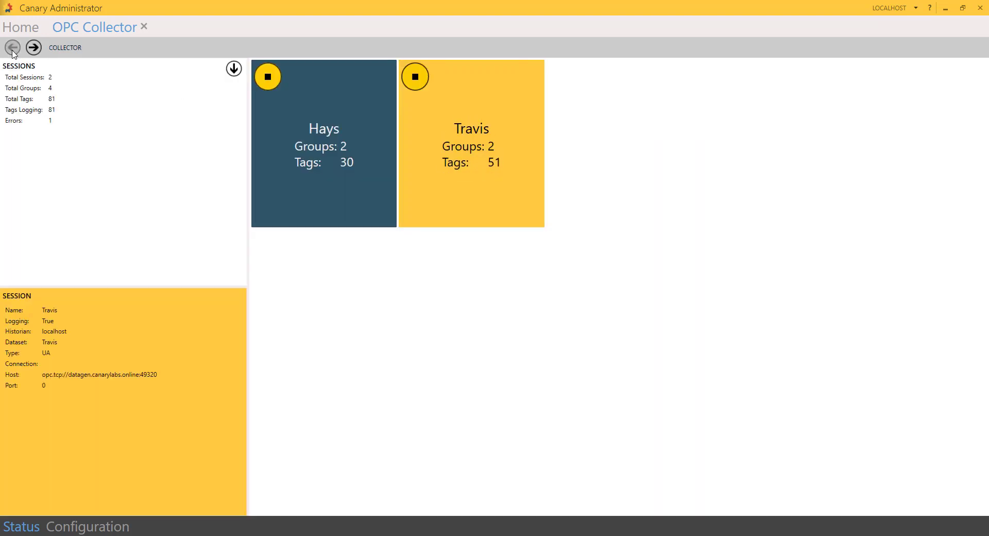
mouse_move(501, 203)
left_click(335, 172)
left_click(500, 179)
left_click(347, 185)
mouse_move(515, 193)
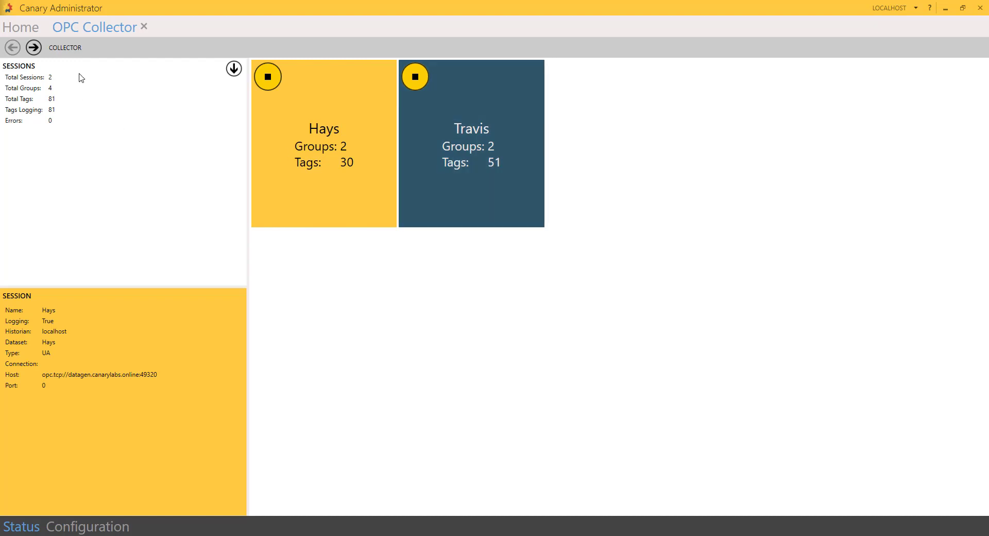
left_click(22, 29)
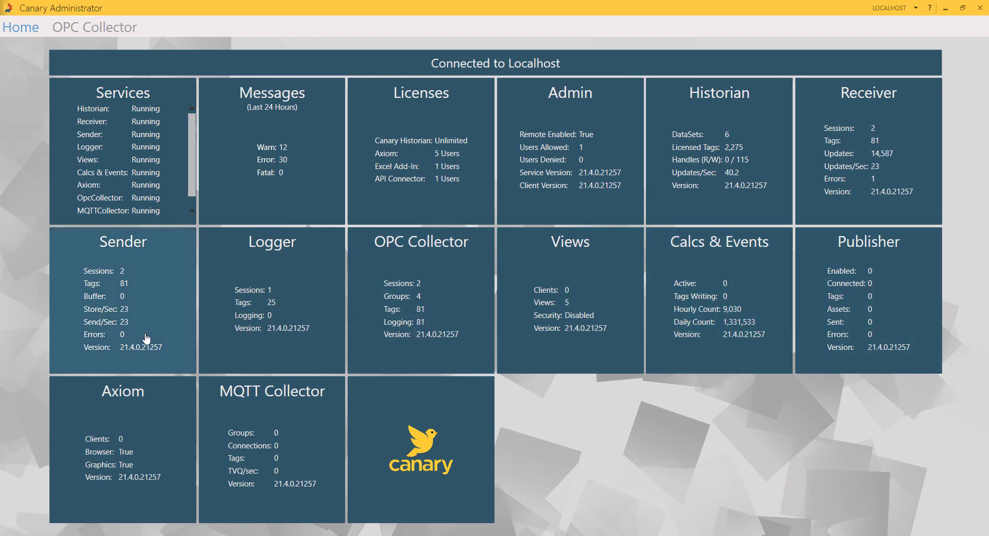
Step: Confirm Hays shows 30 active tags in Sender and 30 writers in Historian, compared against Travis
left_click(161, 304)
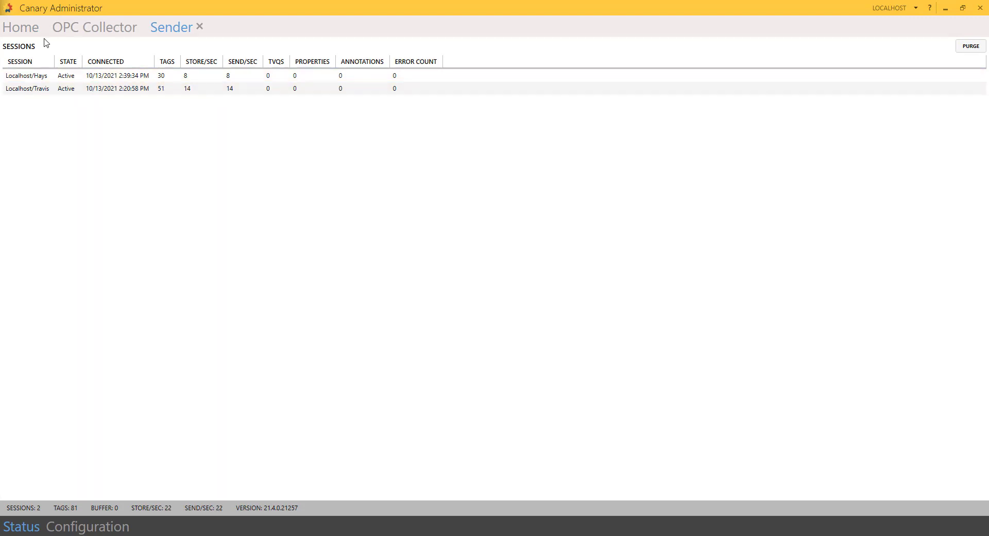
left_click(26, 31)
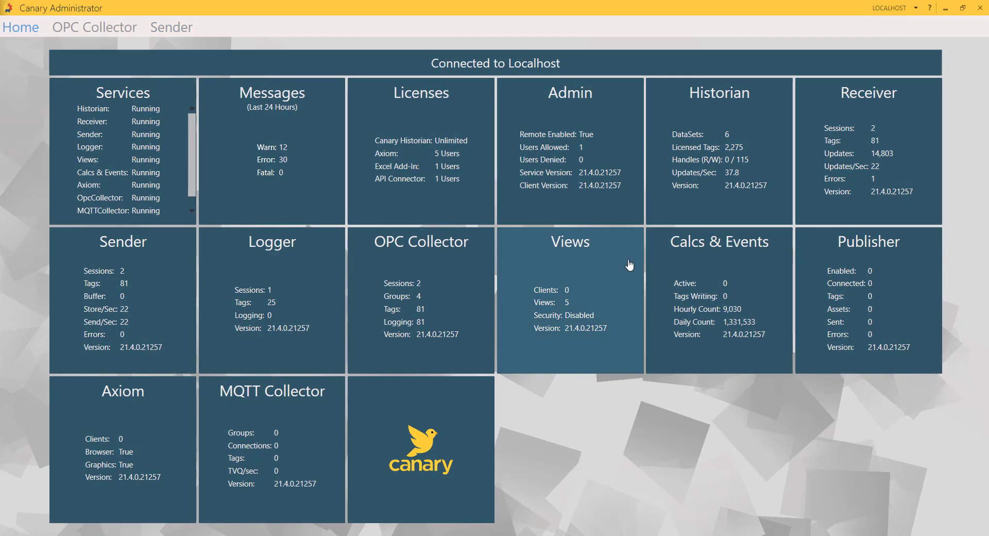
left_click(740, 192)
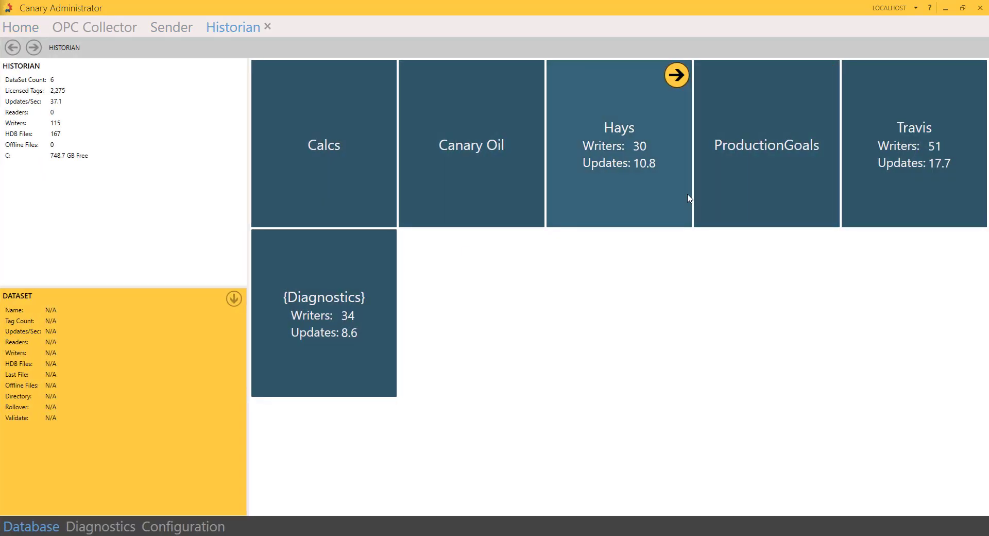
left_click(621, 188)
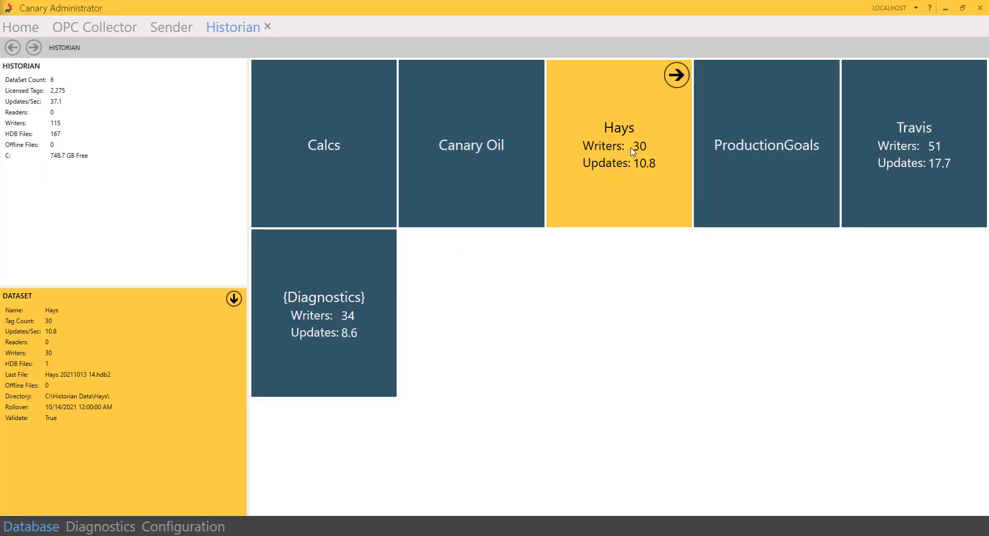
left_click(935, 169)
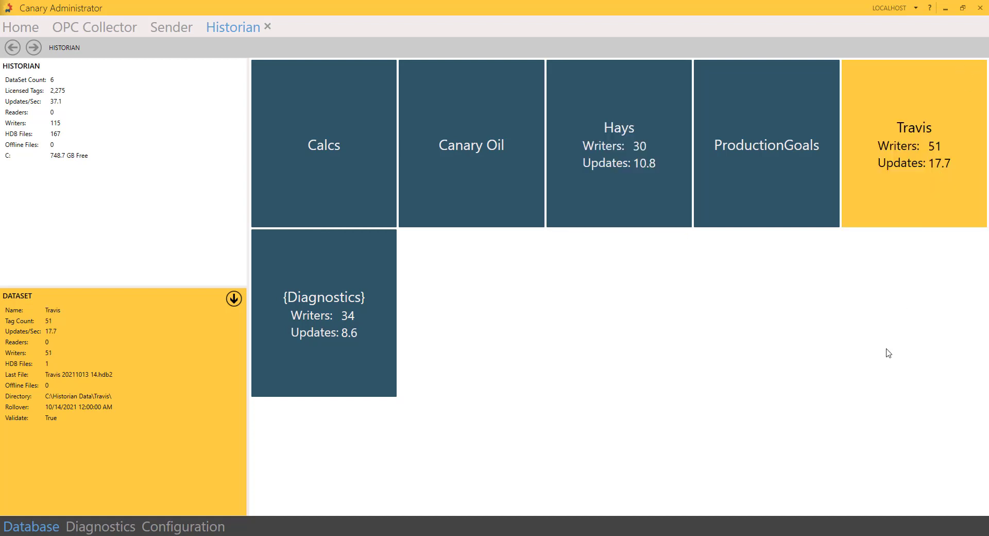
left_click(611, 187)
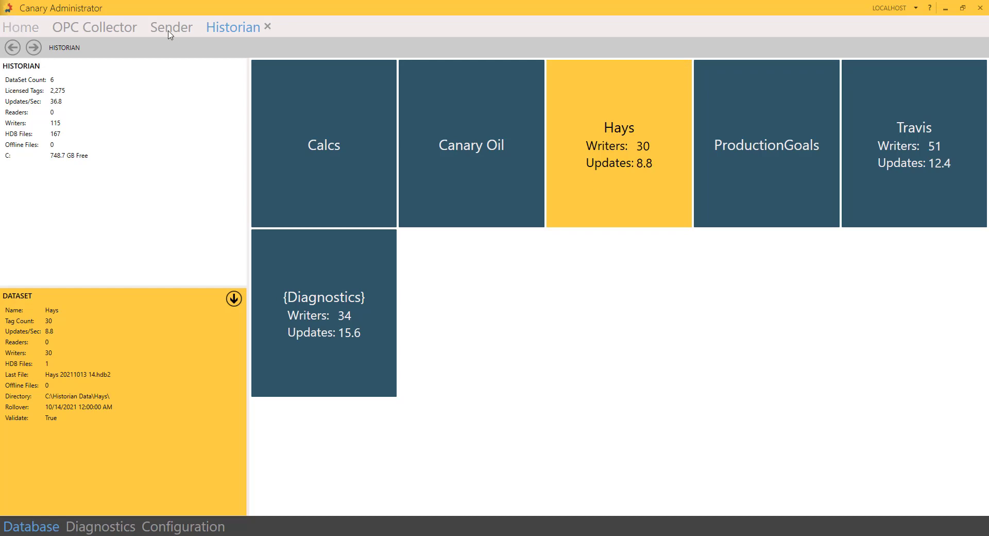
left_click(145, 27)
left_click(19, 29)
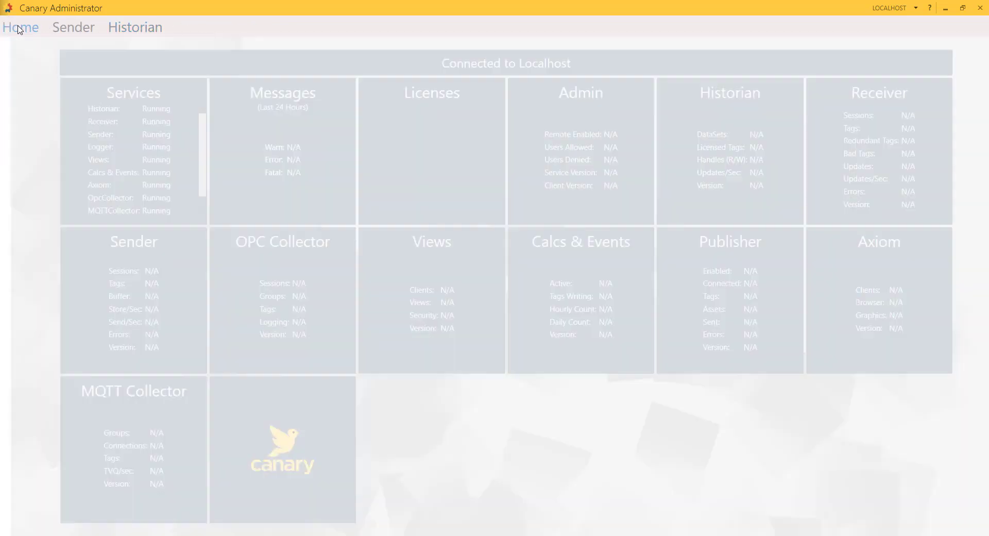
Step: Hide Canary Administrator and Excel, then scroll the Data Logging article to 'Logging Data Via MQTT'
left_click(946, 10)
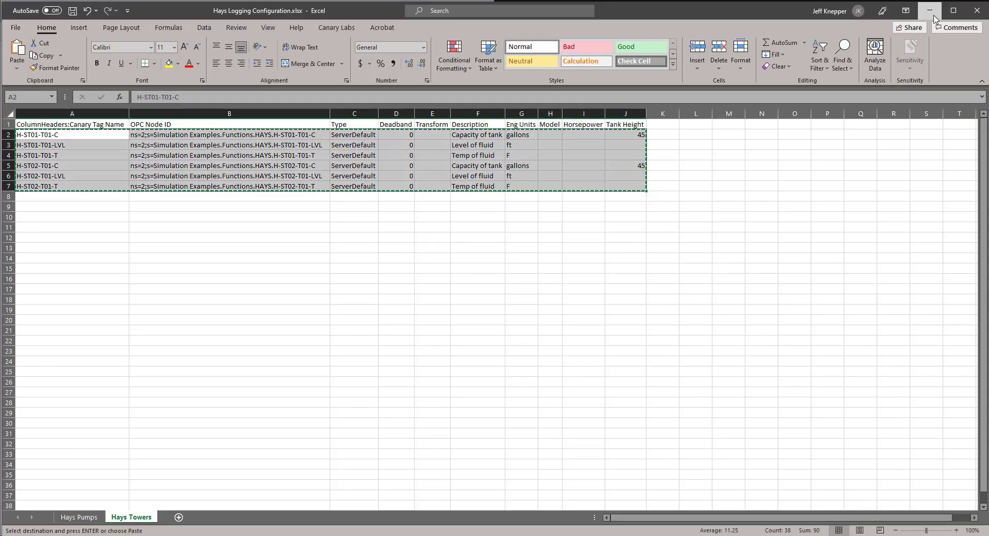
left_click(932, 14)
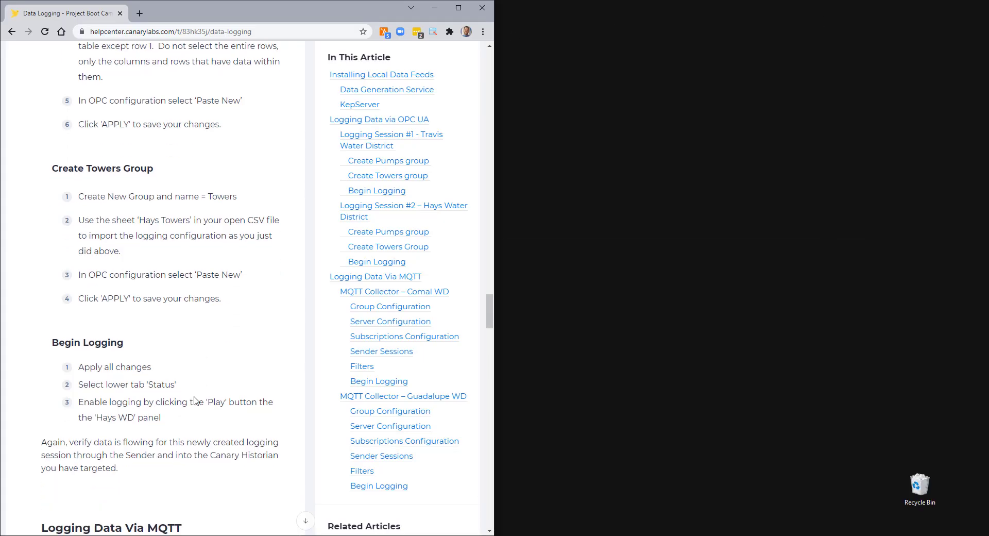
scroll(195, 401, "down", 9)
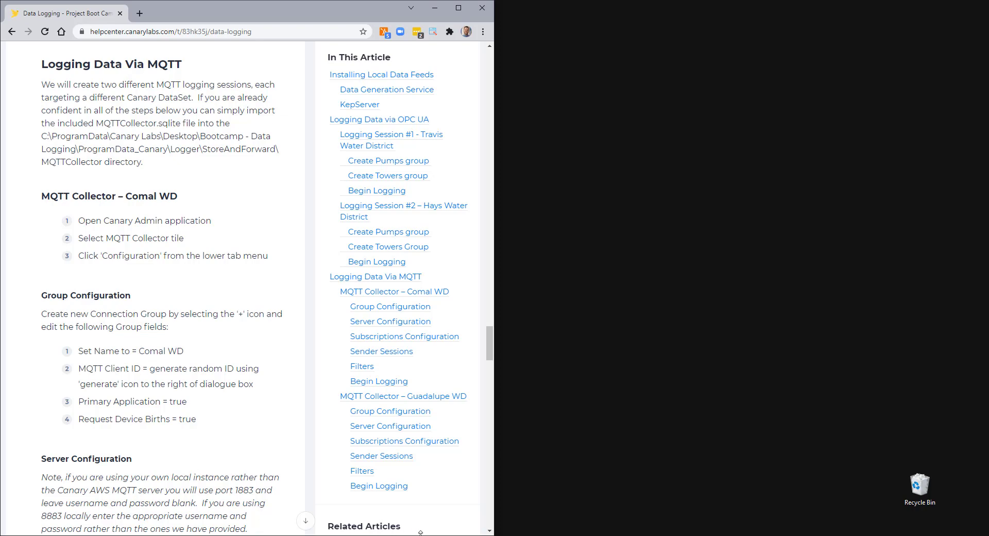
Step: Show the MQTT Collector status page, with no connection groups yet, beside the Data Logging article
key("alt+Tab")
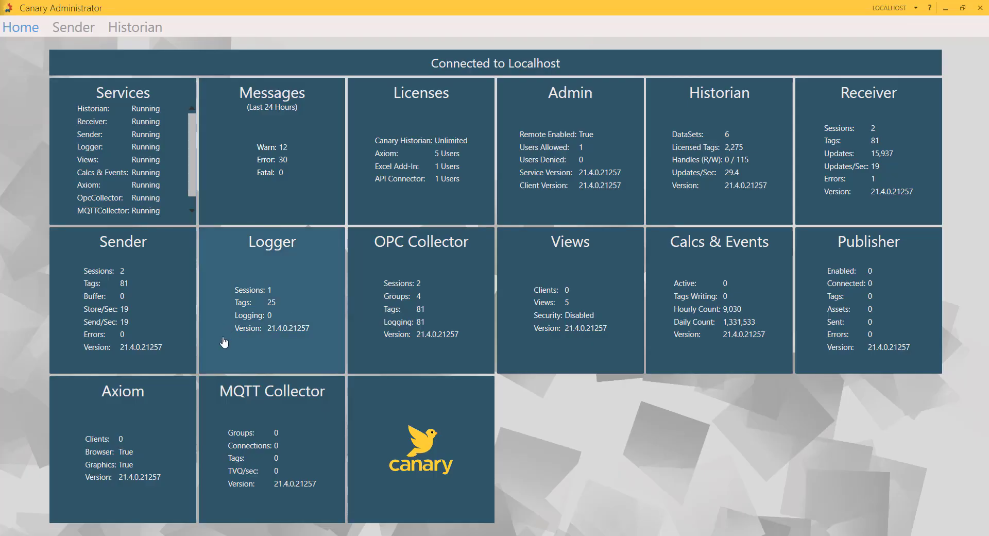
left_click(292, 484)
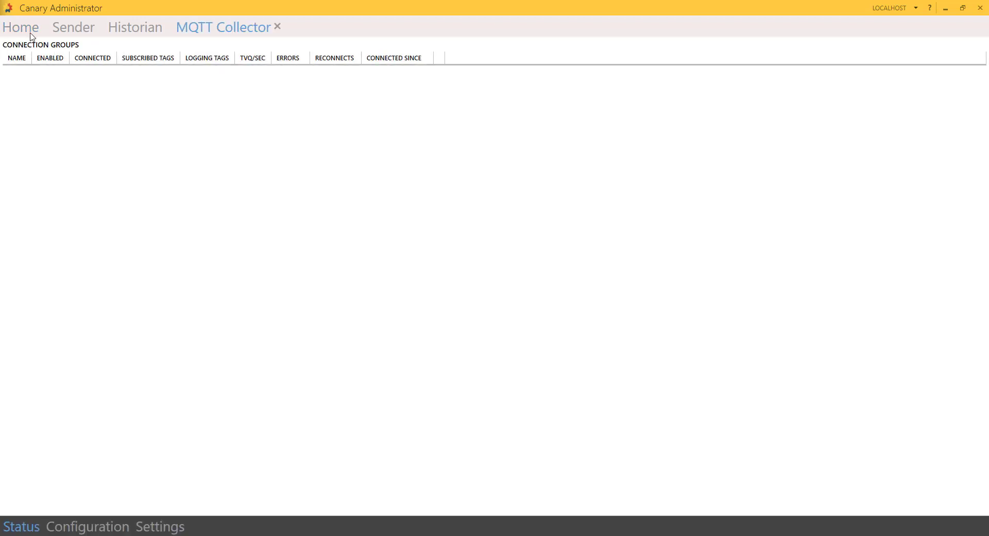
left_click(965, 9)
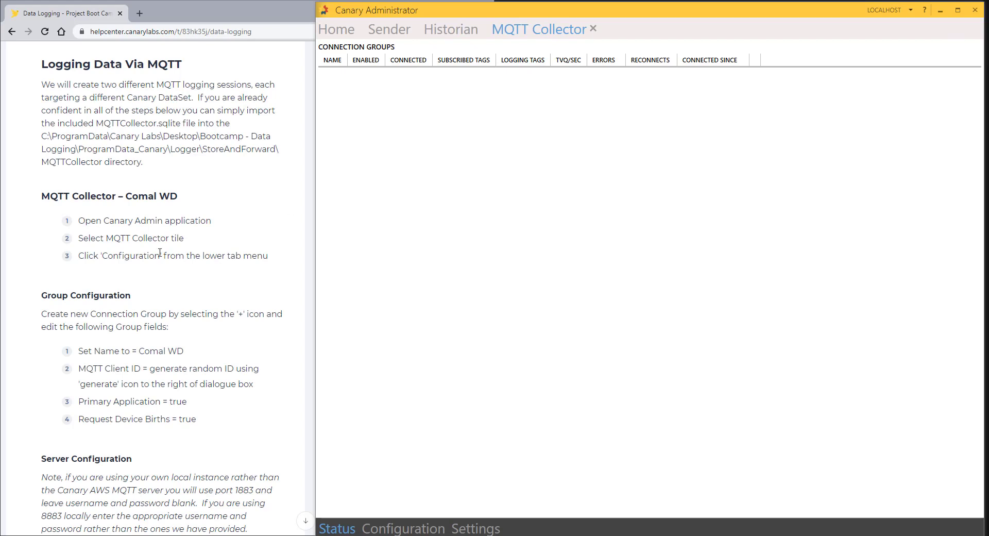
scroll(159, 252, "down", 2)
scroll(160, 252, "down", 1)
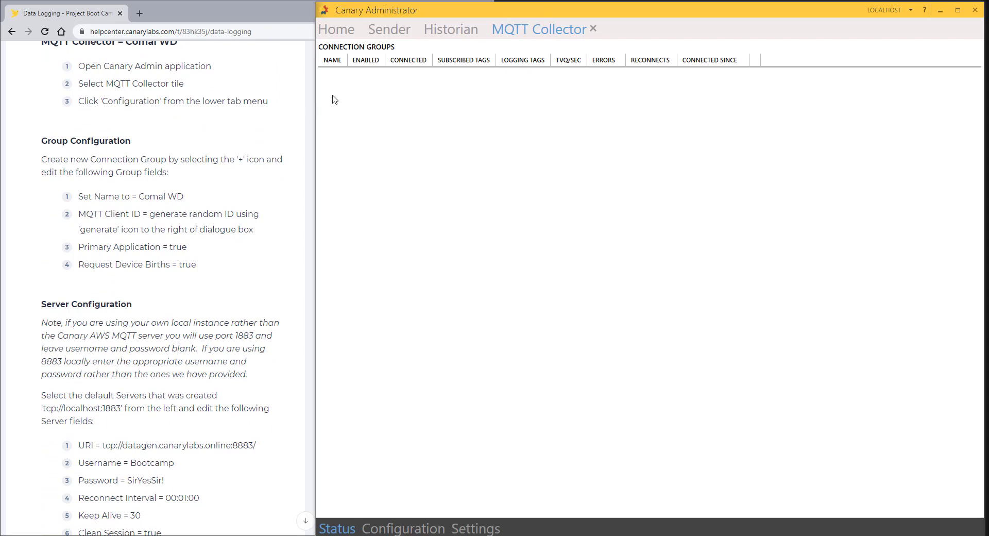
Step: Add a connection group named 'Comal WD' and generate a new random client ID
left_click(404, 529)
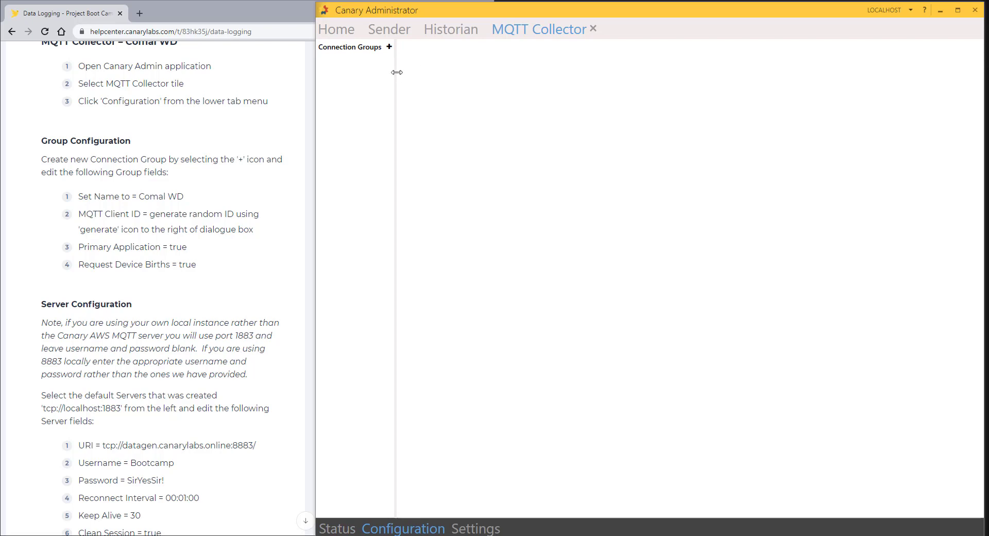
left_click_drag(401, 74, 443, 73)
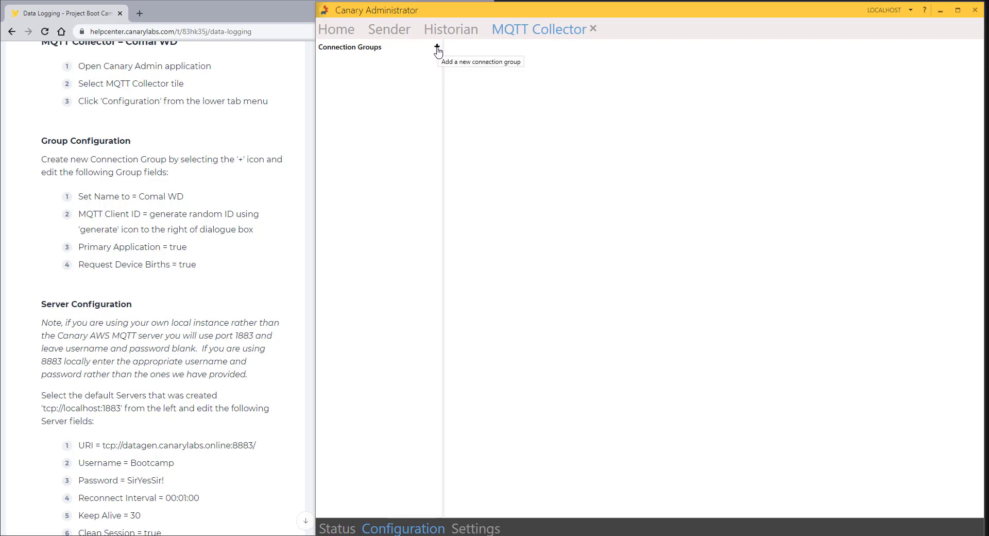
left_click(438, 48)
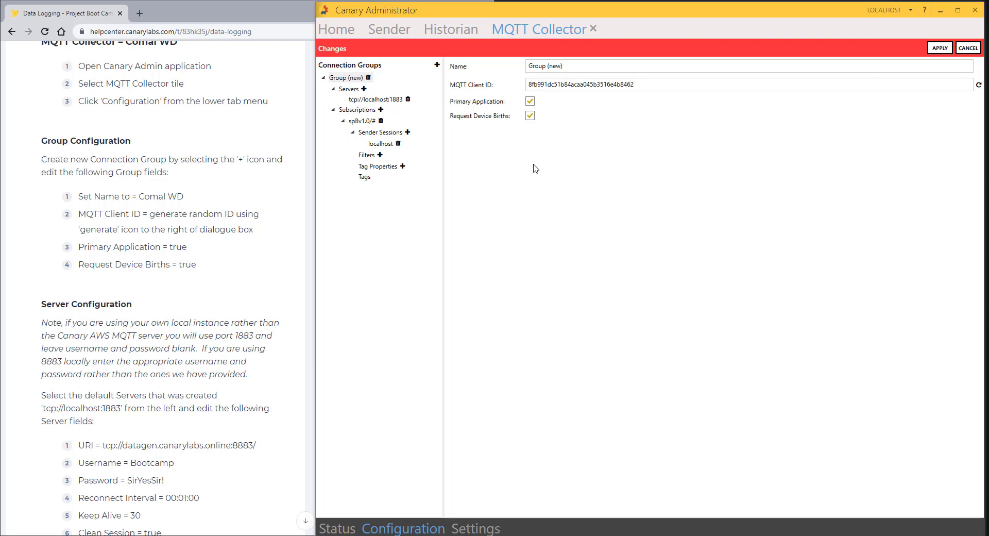
left_click(583, 67)
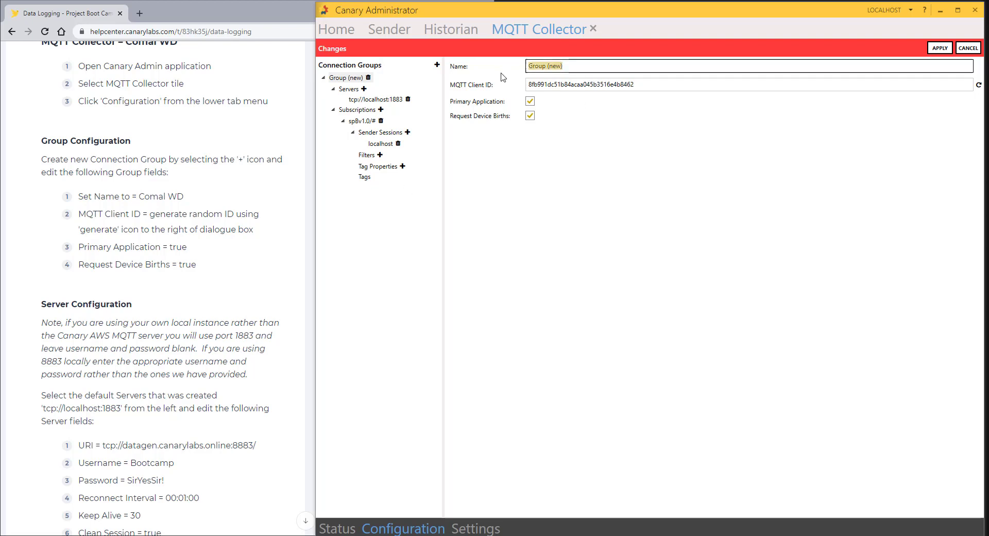
type("Comal WD")
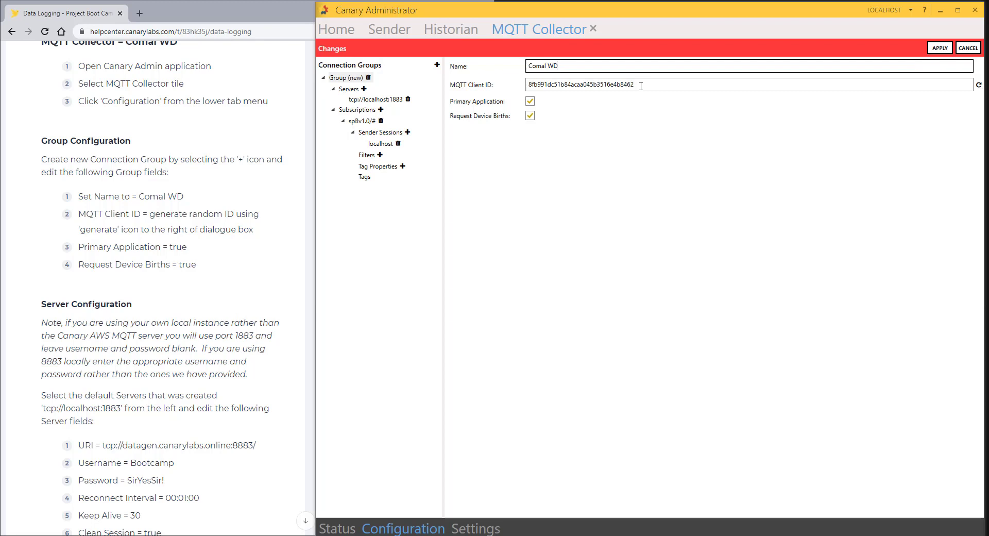
left_click(979, 87)
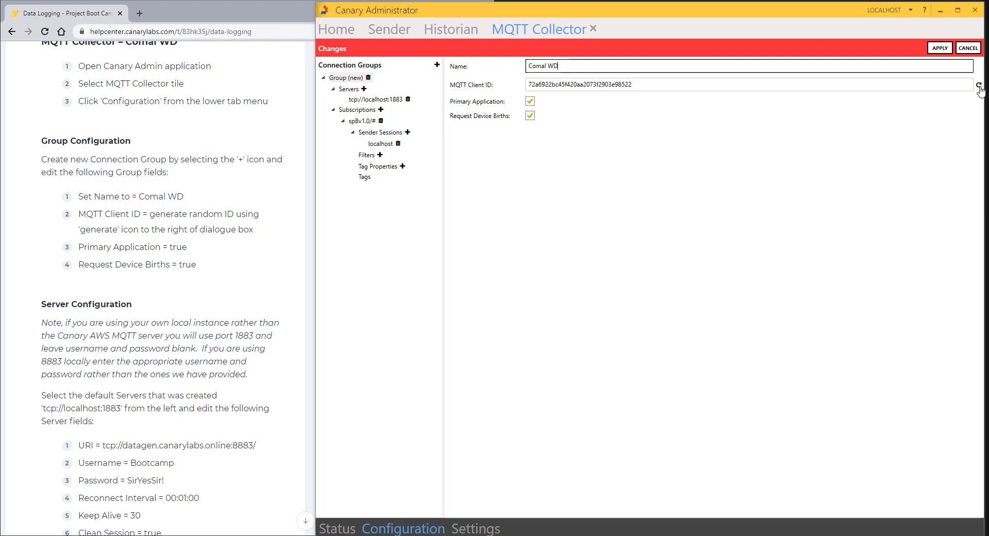
left_click(979, 86)
left_click(979, 86)
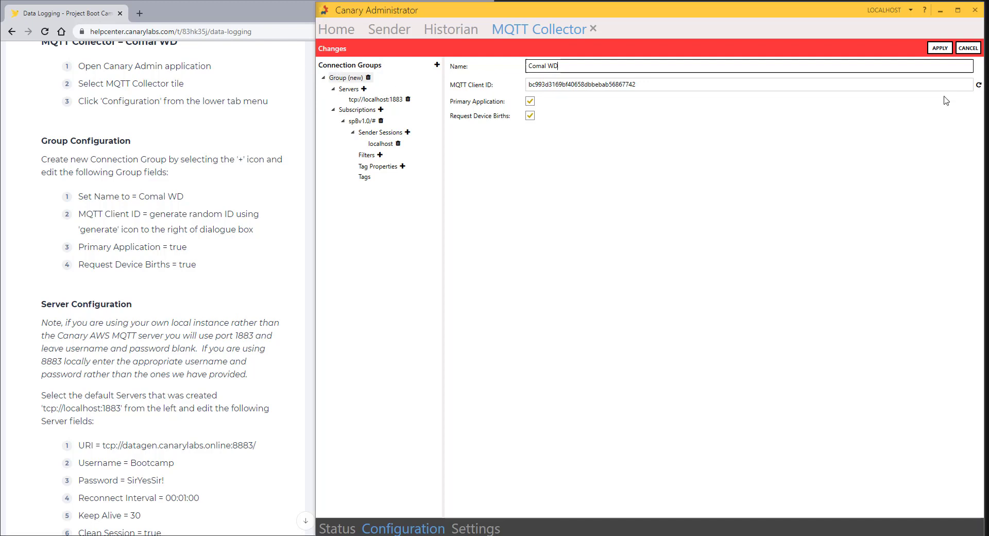
left_click(979, 87)
Step: Change the Comal WD server URI to tcp://datagen.canarylabs.online:8883
left_click(377, 101)
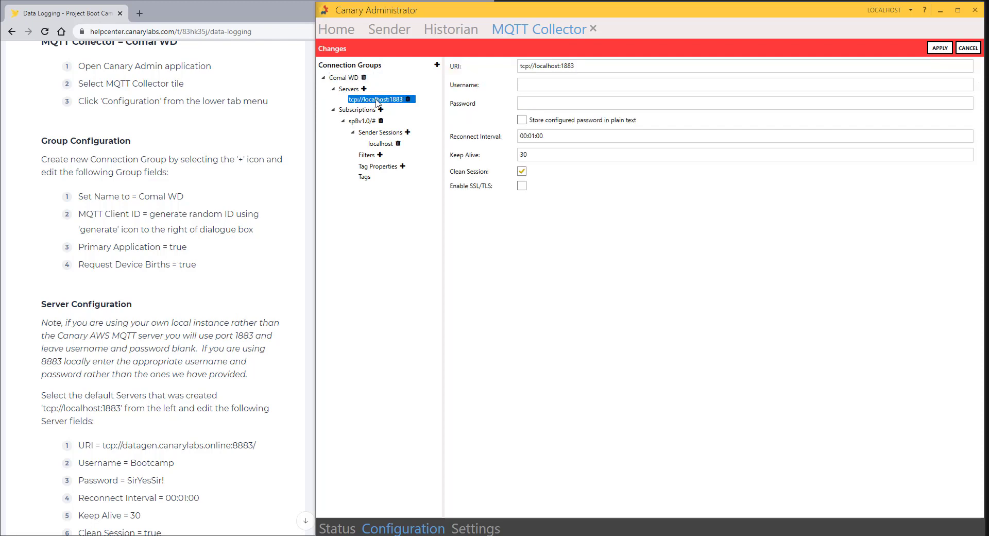
scroll(112, 268, "down", 5)
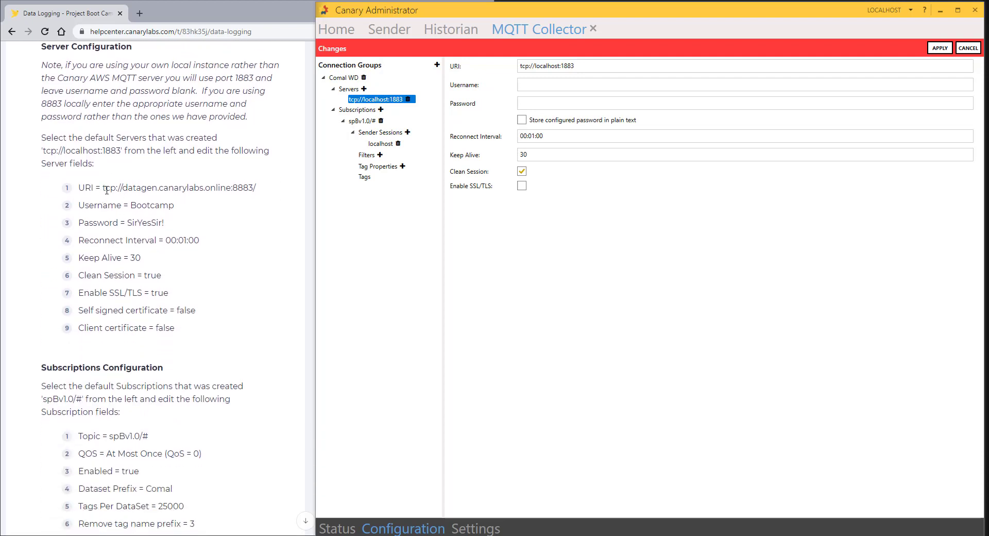
double_click(547, 66)
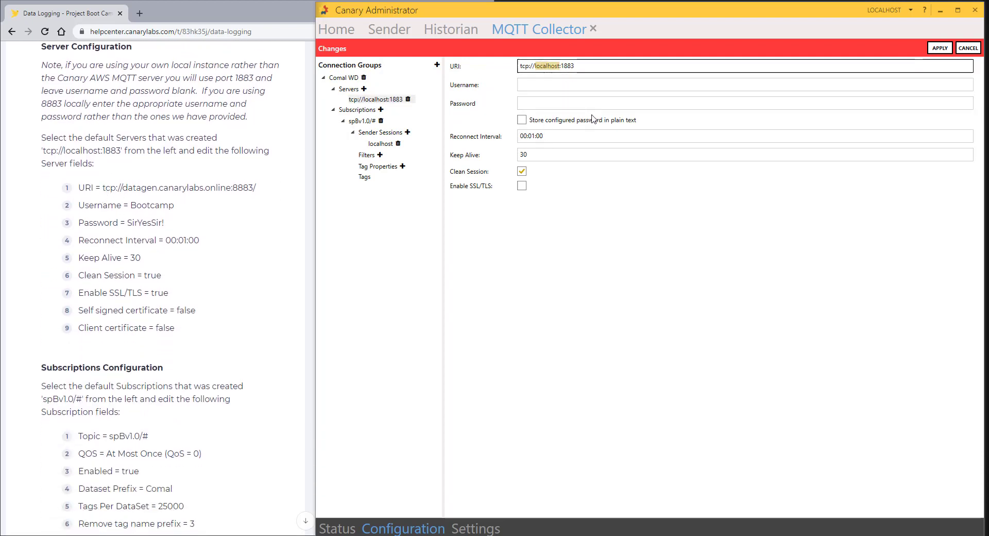
type("datagen.canarylabs.online")
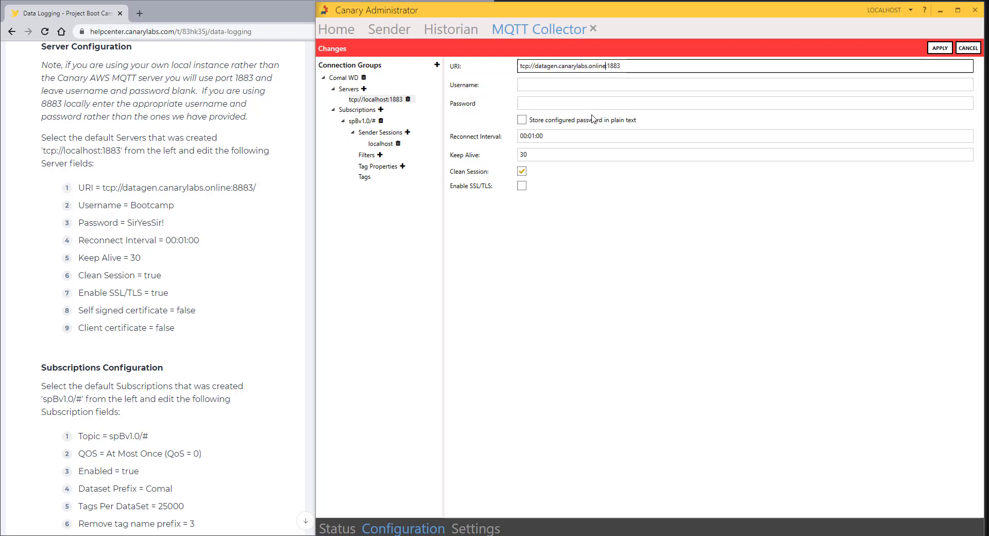
key("BackSpace")
key("BackSpace")
Step: Enter the broker username and password, enable SSL/TLS, and apply the server settings
left_click(588, 83)
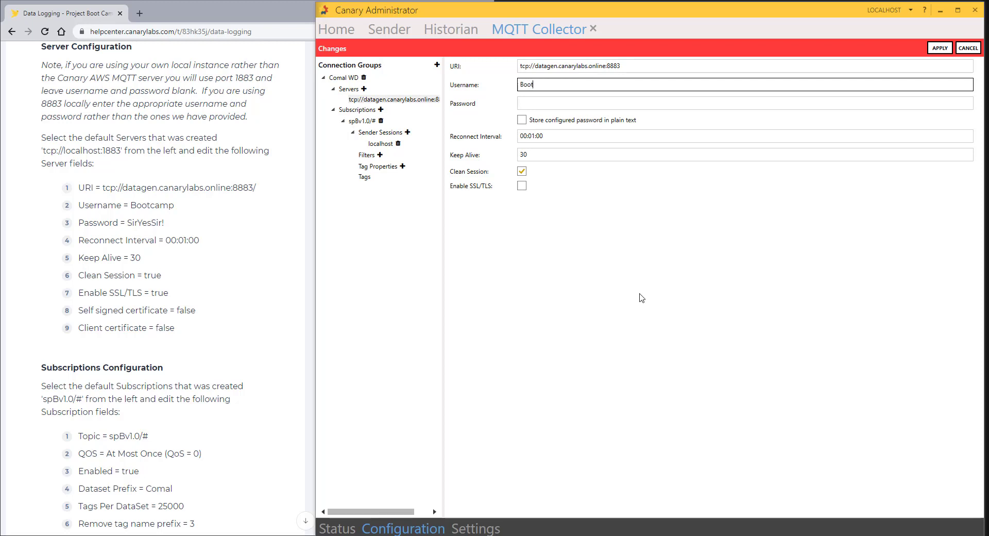
type("Bootcamp")
left_click(560, 105)
left_click(560, 105)
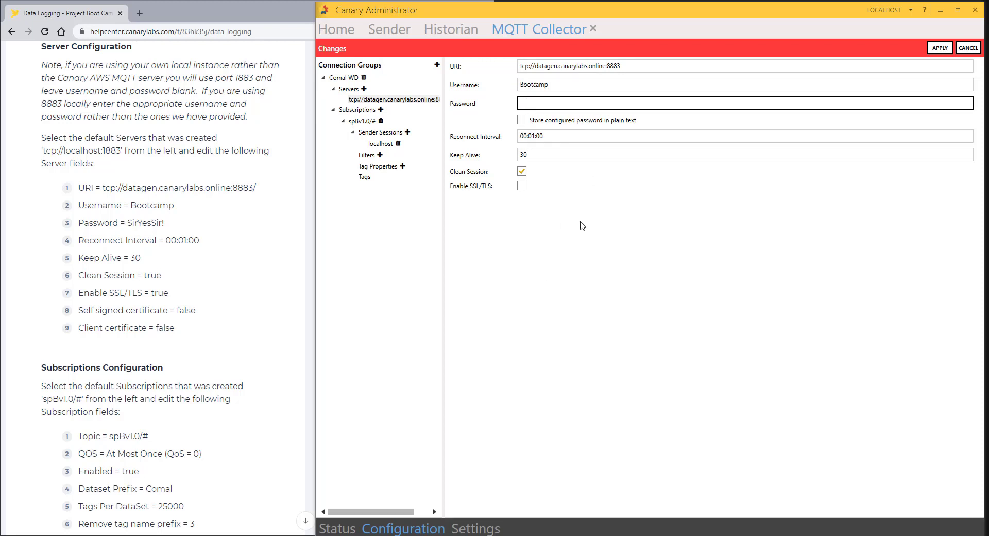
type("S")
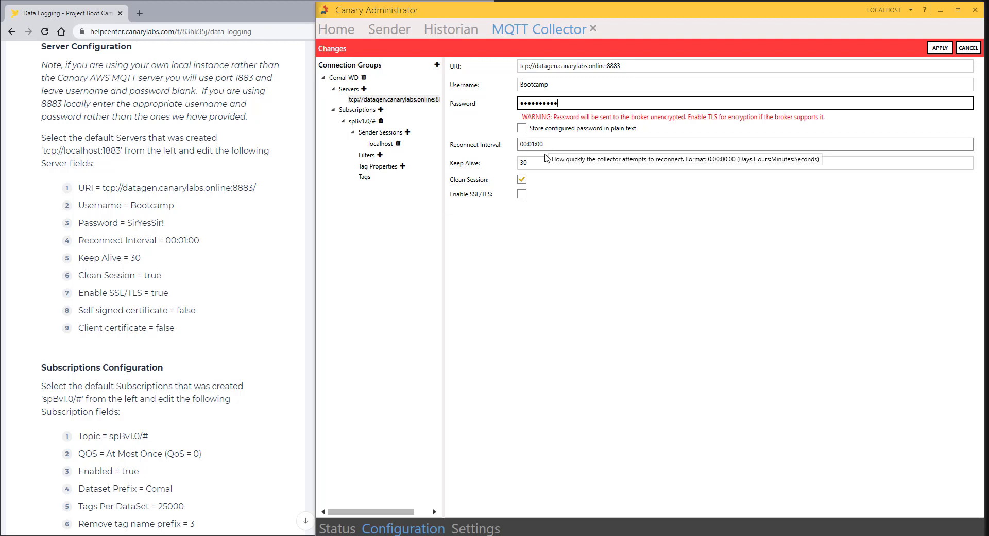
left_click(522, 194)
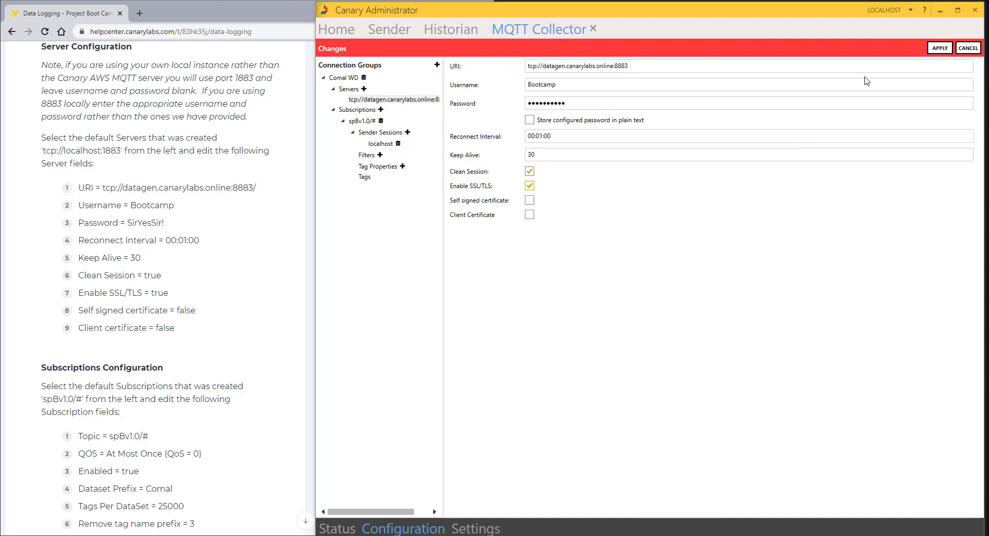
left_click(940, 48)
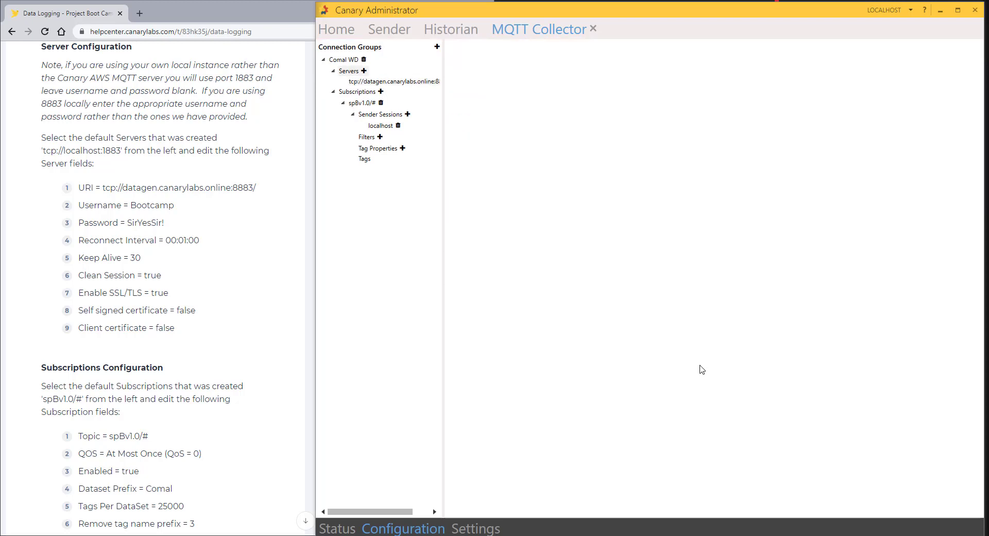
Step: Review the server settings and open the Comal WD spBv1.0/# subscription settings
left_click(392, 86)
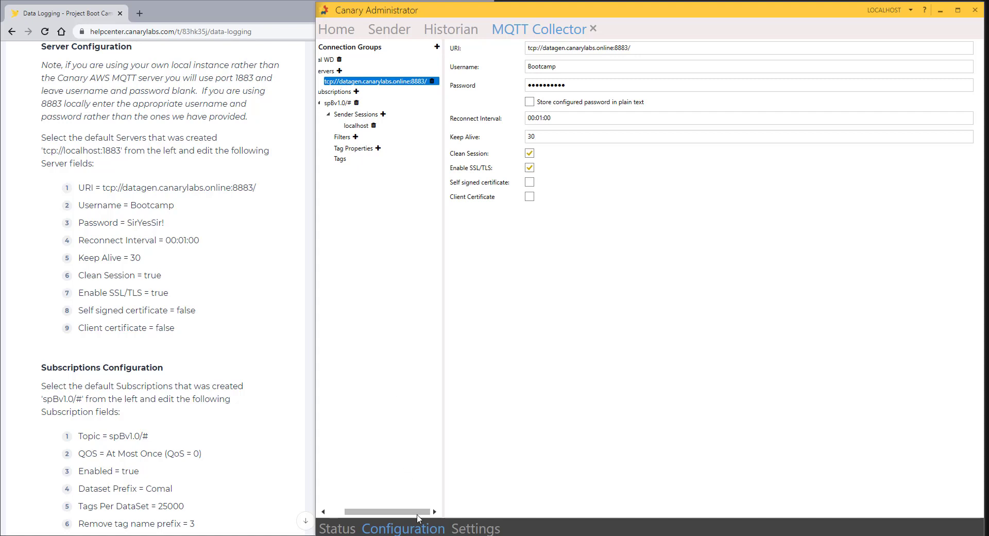
left_click_drag(444, 489, 499, 484)
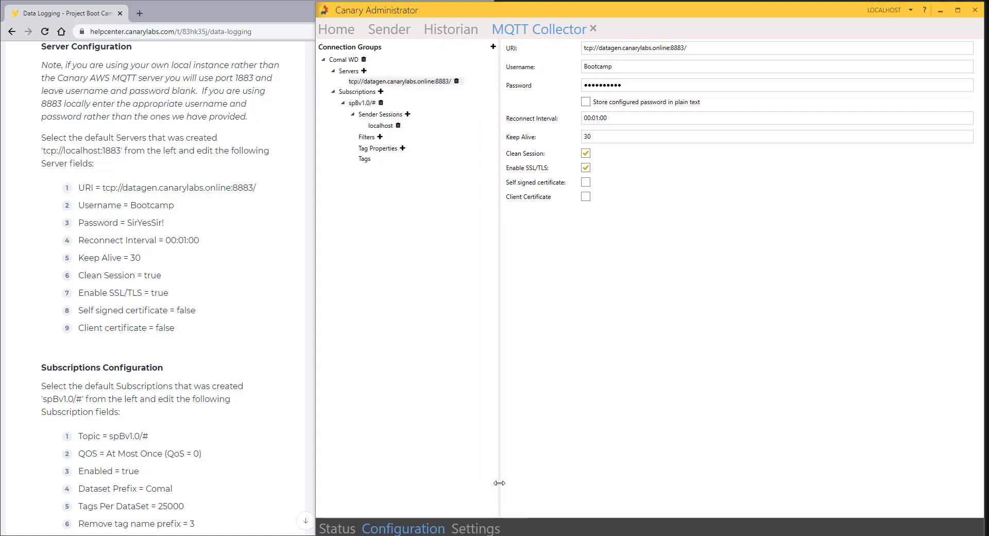
left_click(359, 106)
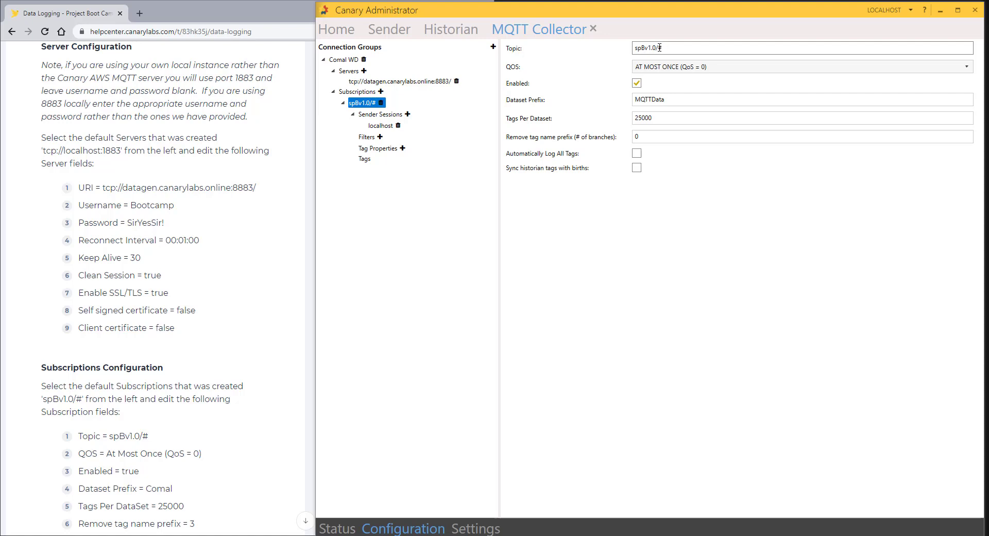
double_click(659, 47)
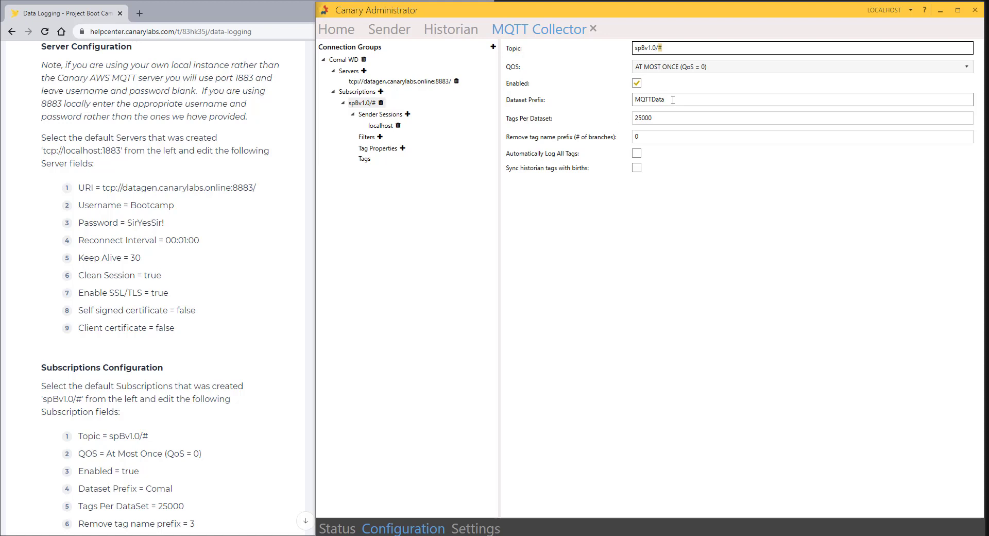
scroll(106, 208, "down", 7)
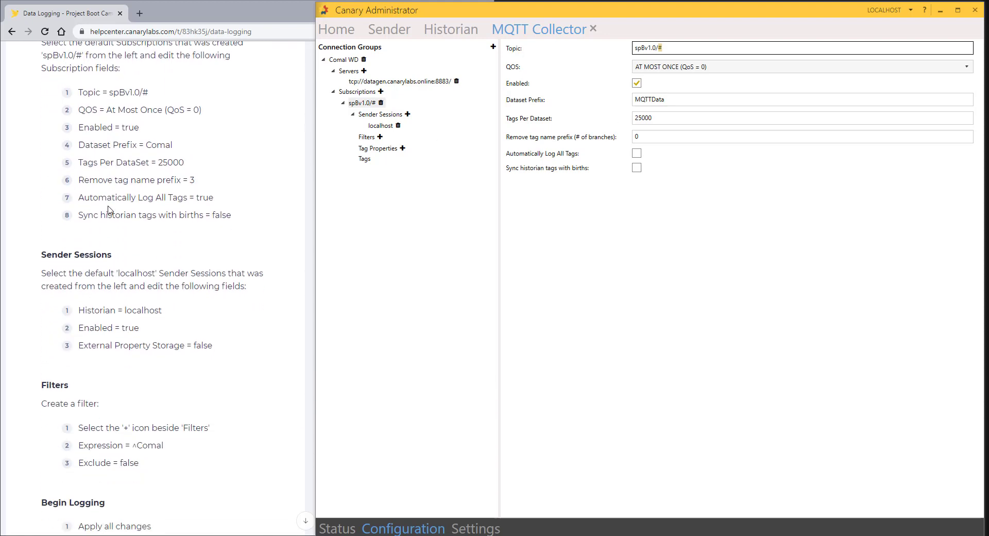
scroll(108, 209, "up", 1)
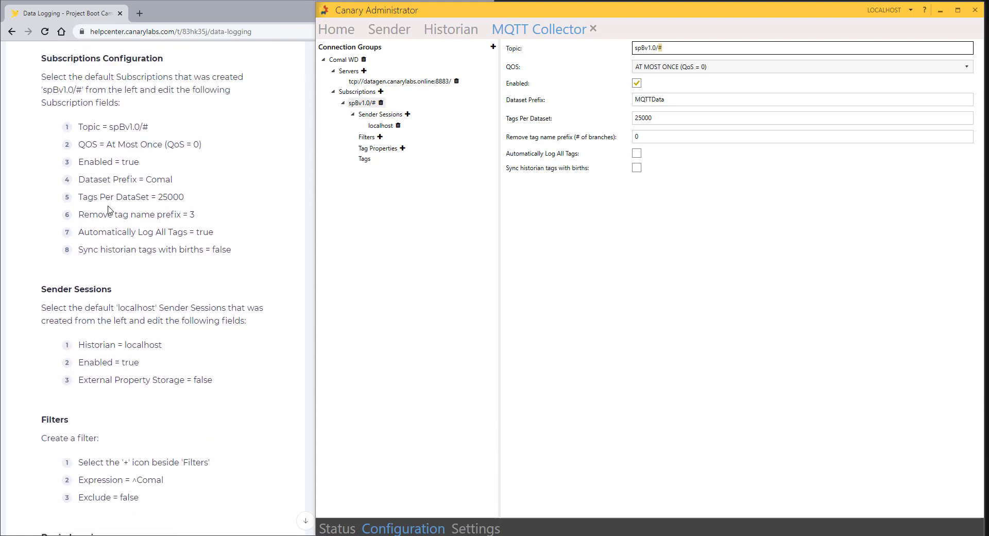
Step: Set dataset prefix Comal, remove 3 tag-name branches, auto-log all tags, and apply
double_click(692, 100)
type("Com")
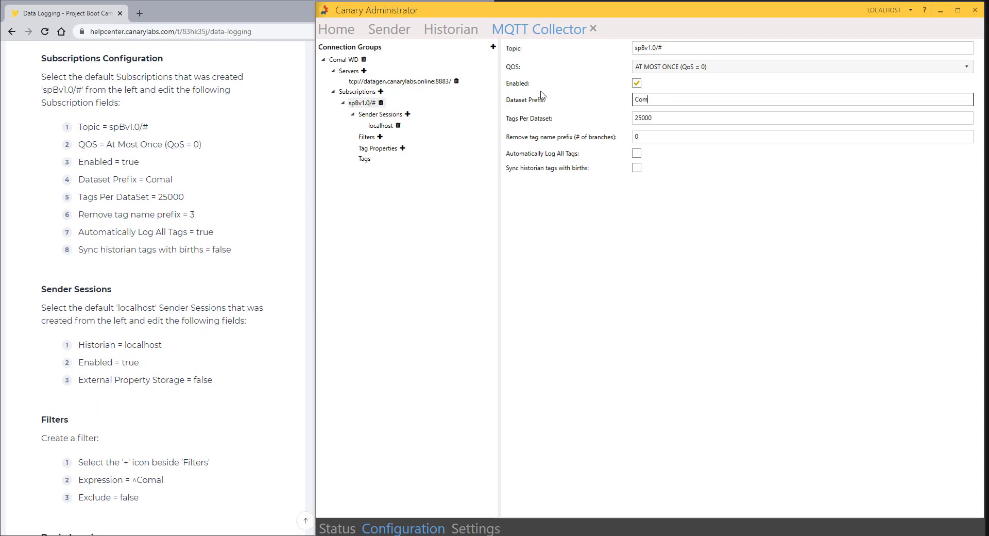
type("al")
left_click(663, 120)
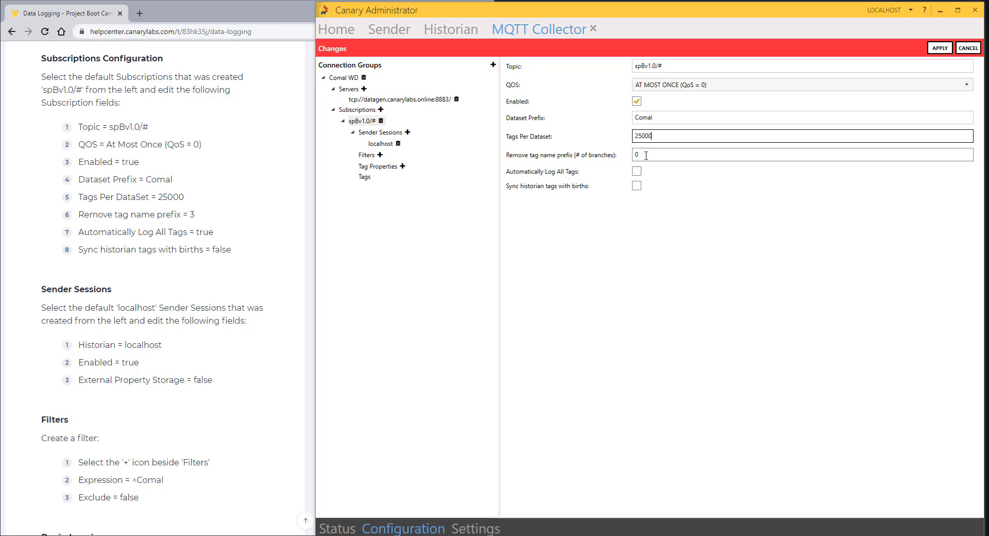
key("Tab")
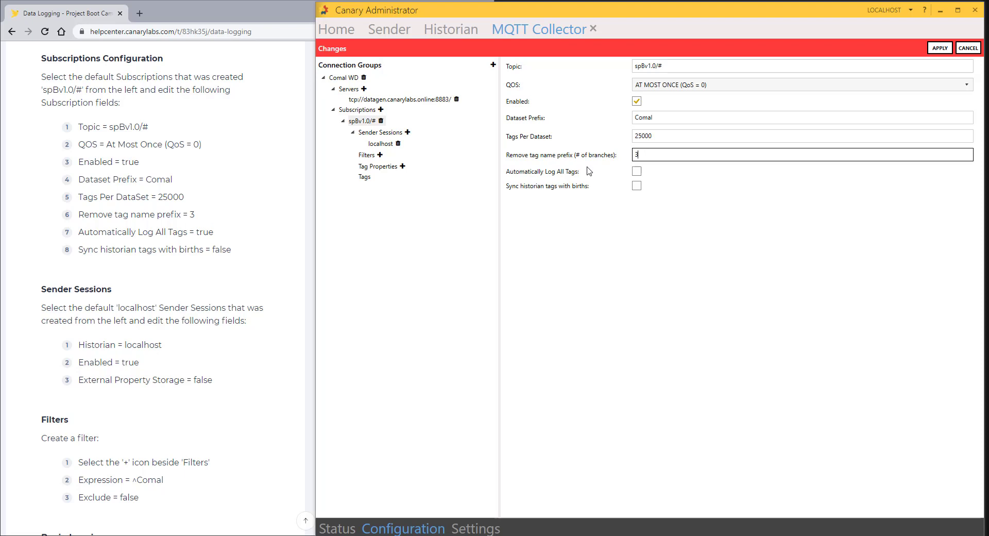
left_click(637, 171)
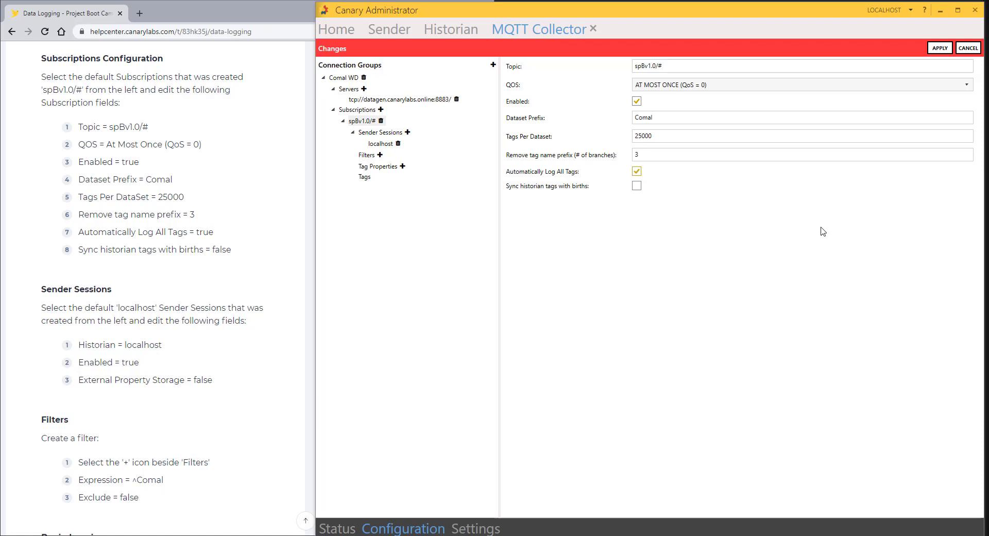
left_click(939, 48)
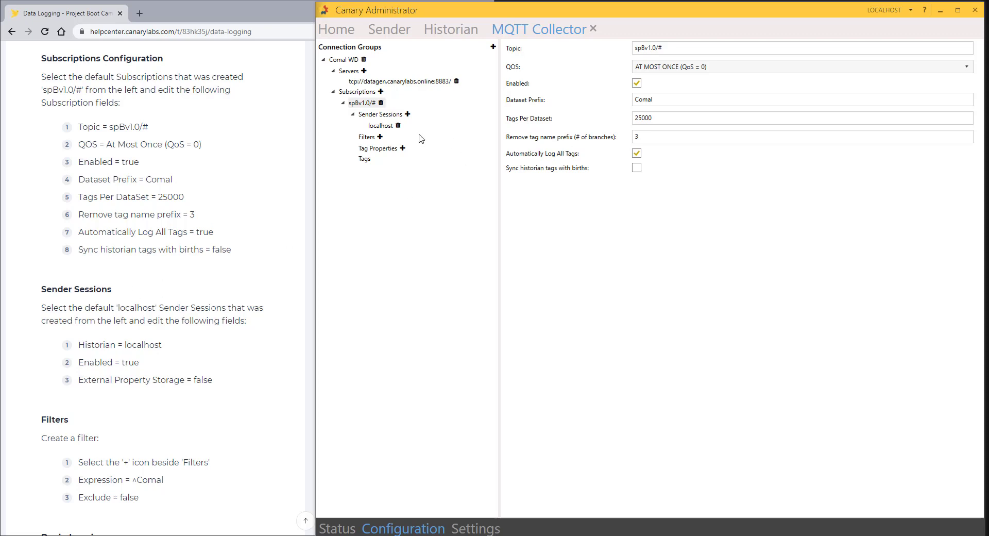
Step: Add a filter to the spBv1.0/# subscription with the expression ^Comal
left_click(381, 126)
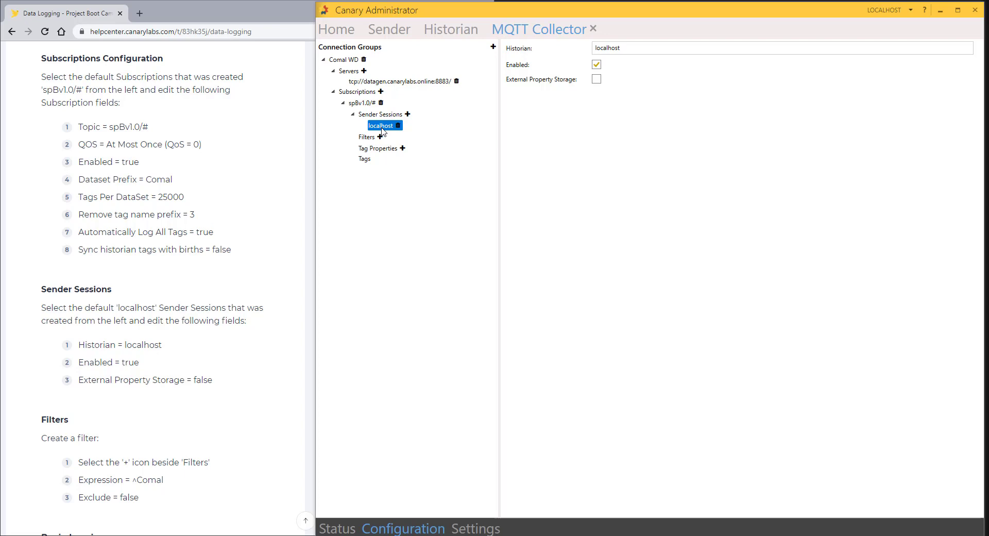
left_click(369, 139)
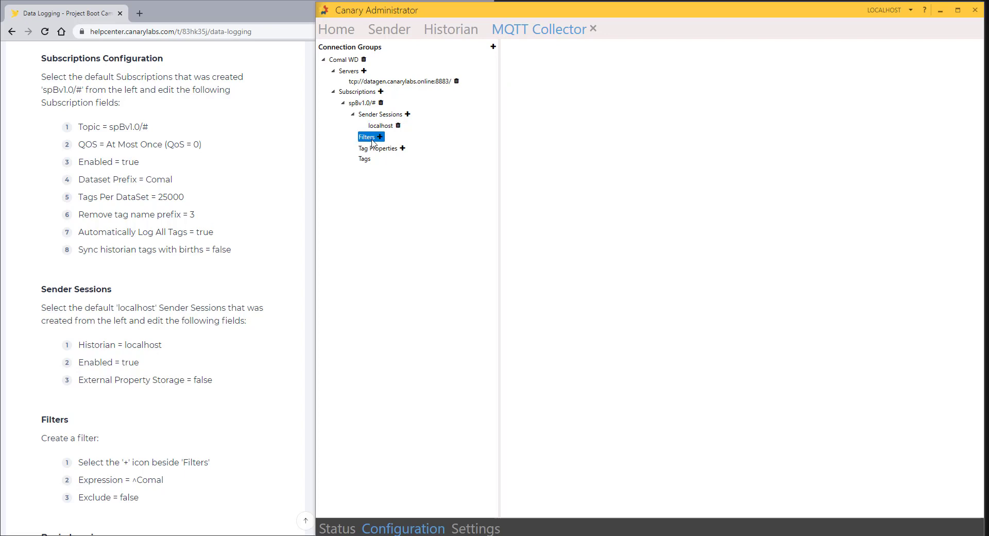
scroll(263, 167, "down", 4)
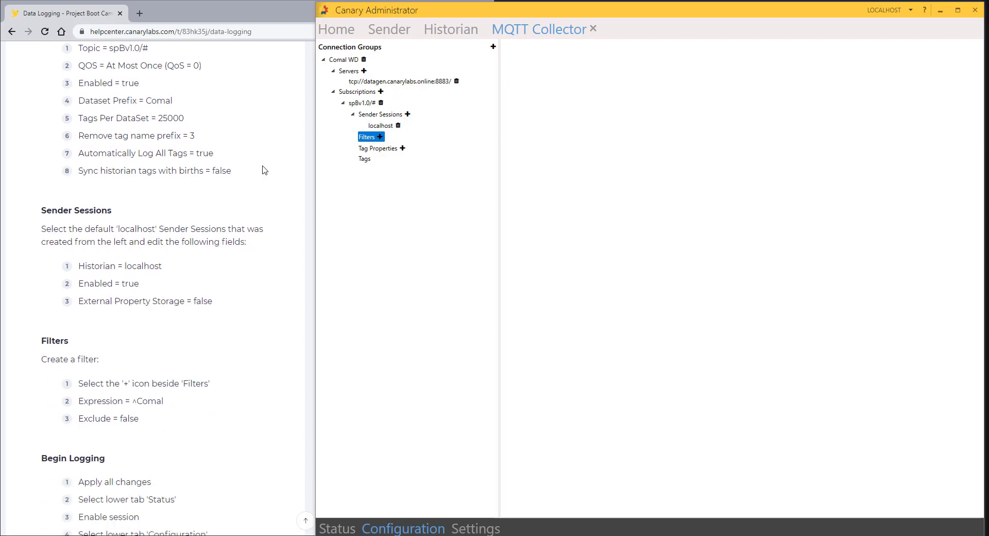
left_click(381, 137)
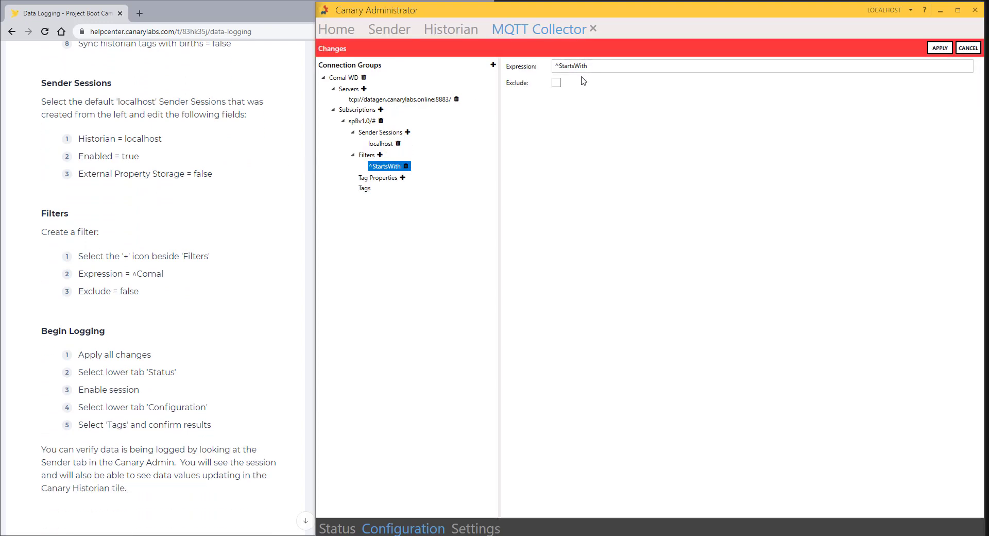
double_click(561, 65)
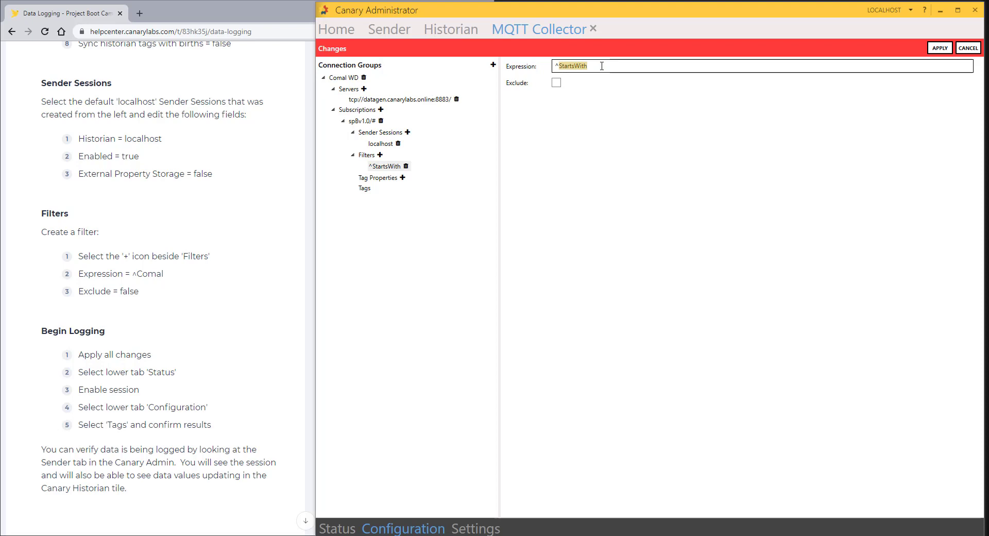
type("Comal")
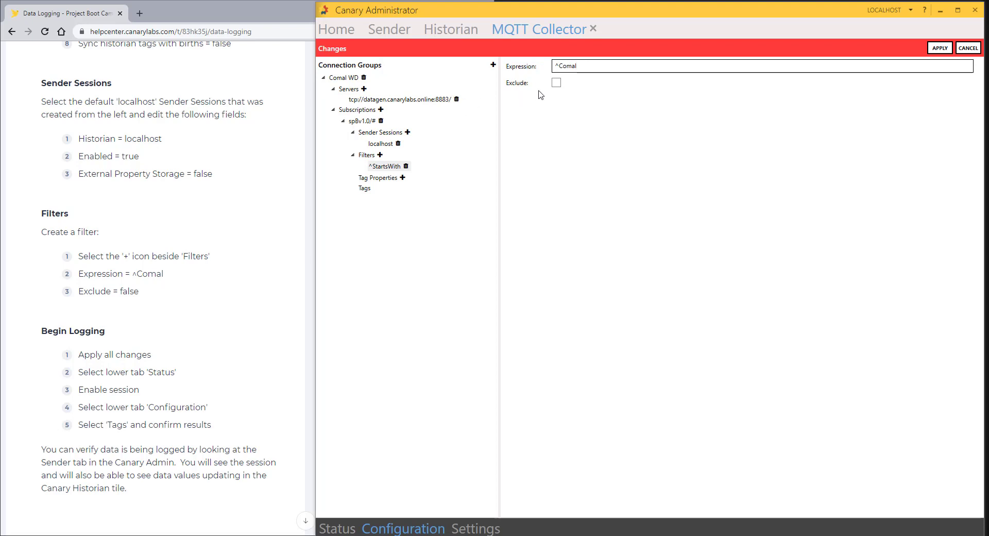
Step: Save the ^Comal filter and enable Comal WD, which connects with 44 tags logging
left_click(940, 48)
scroll(129, 329, "down", 1)
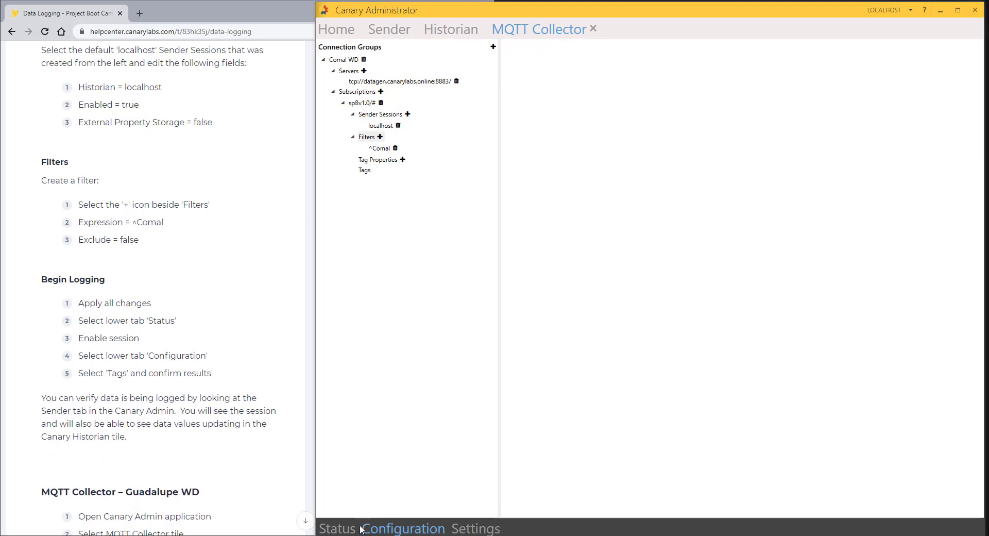
left_click(337, 528)
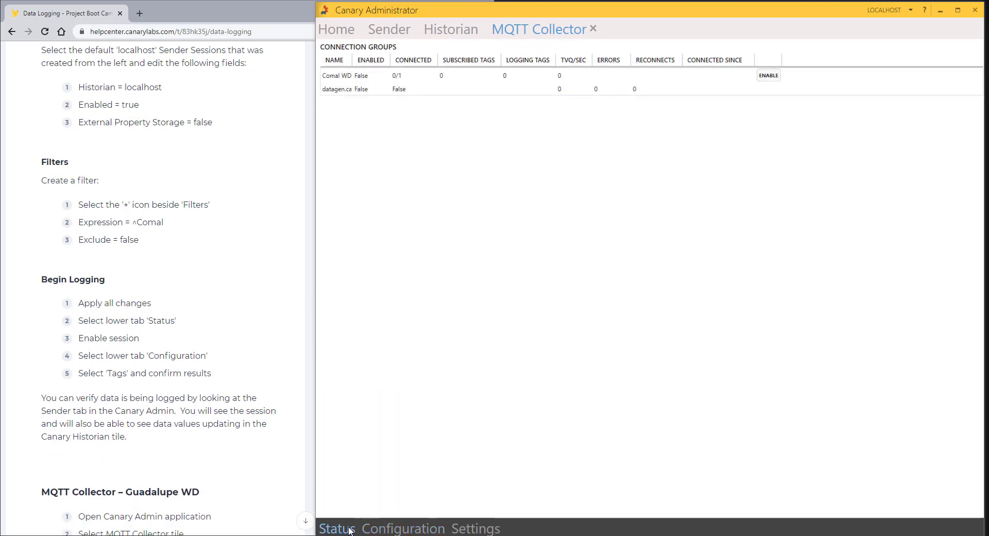
left_click(770, 76)
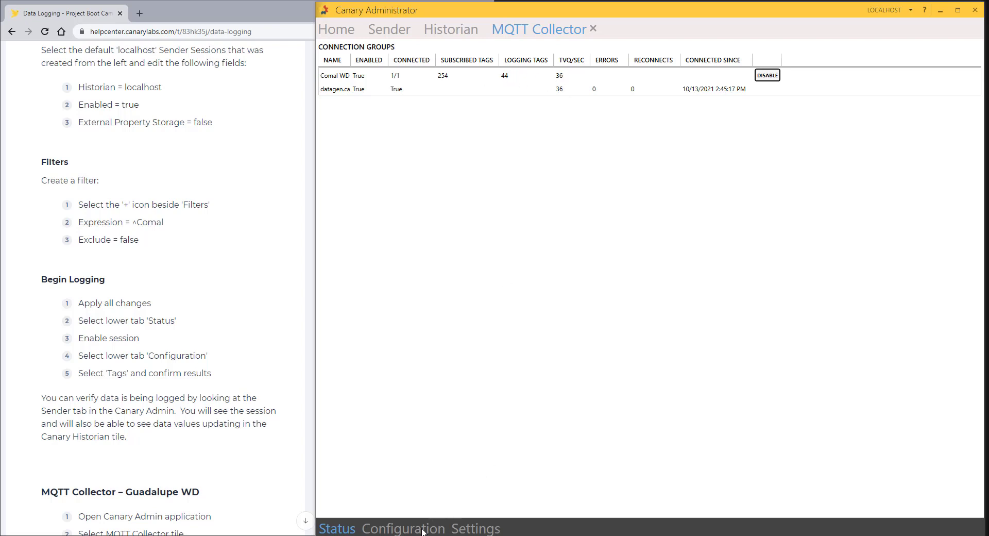
scroll(162, 280, "down", 7)
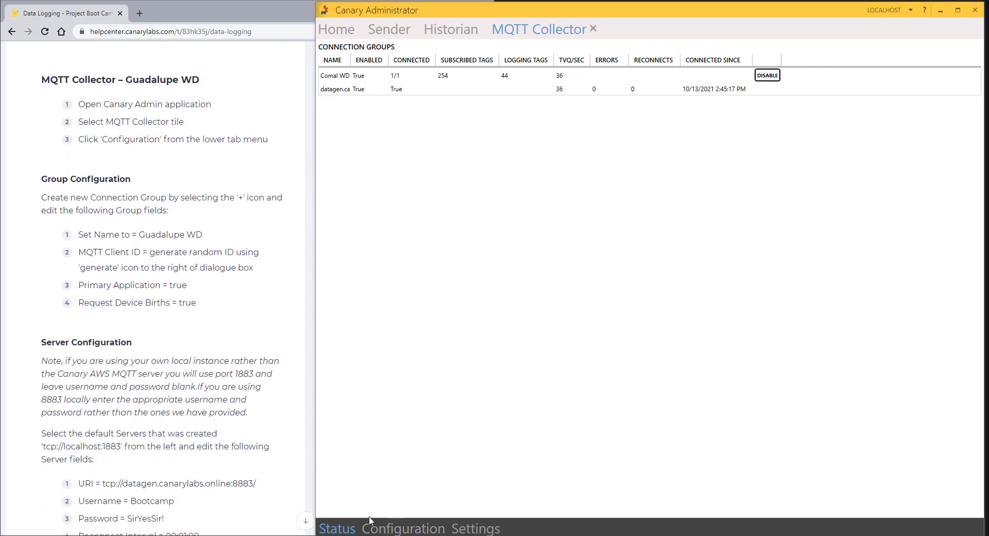
Step: Create a new connection group named 'Guadalupe WD' and save it
left_click(391, 529)
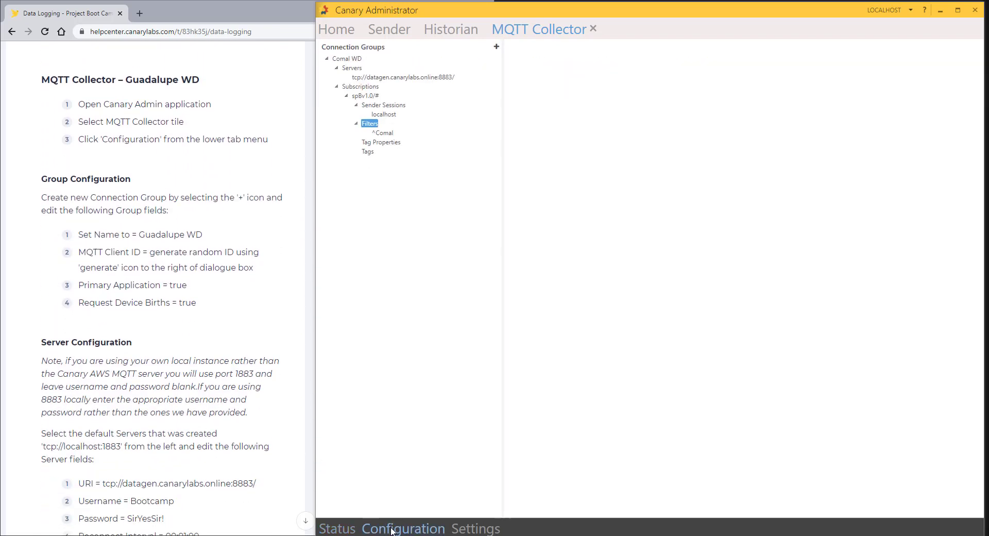
left_click(493, 48)
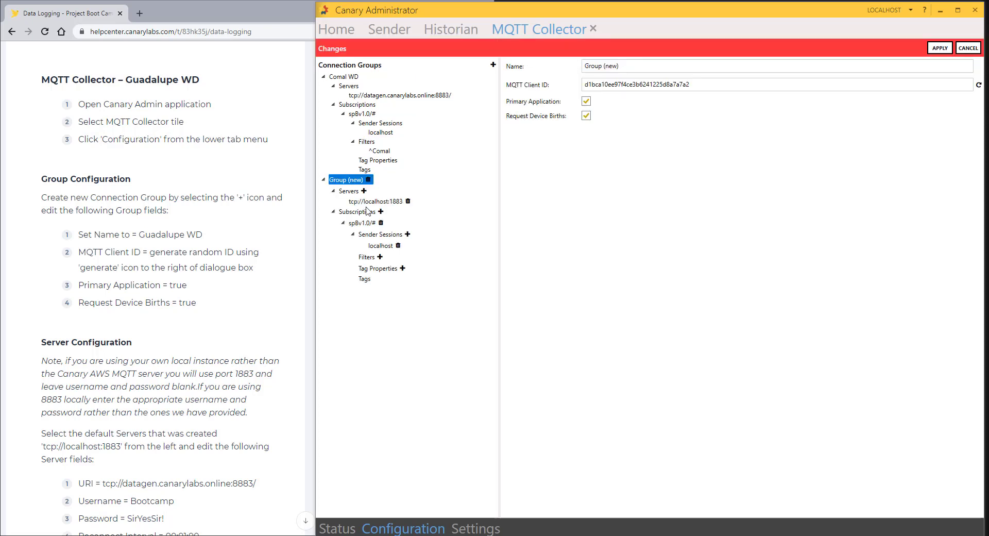
left_click(633, 69)
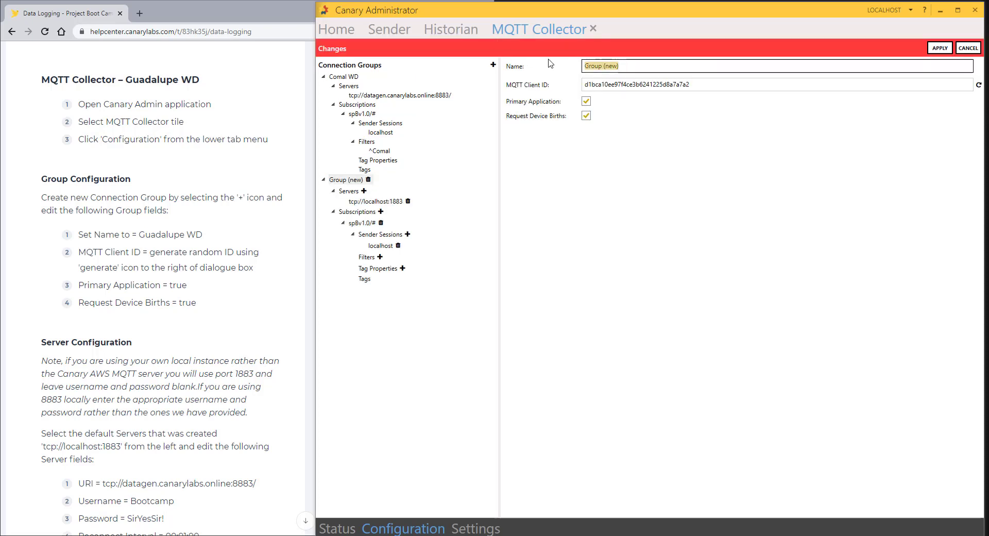
type("Gua")
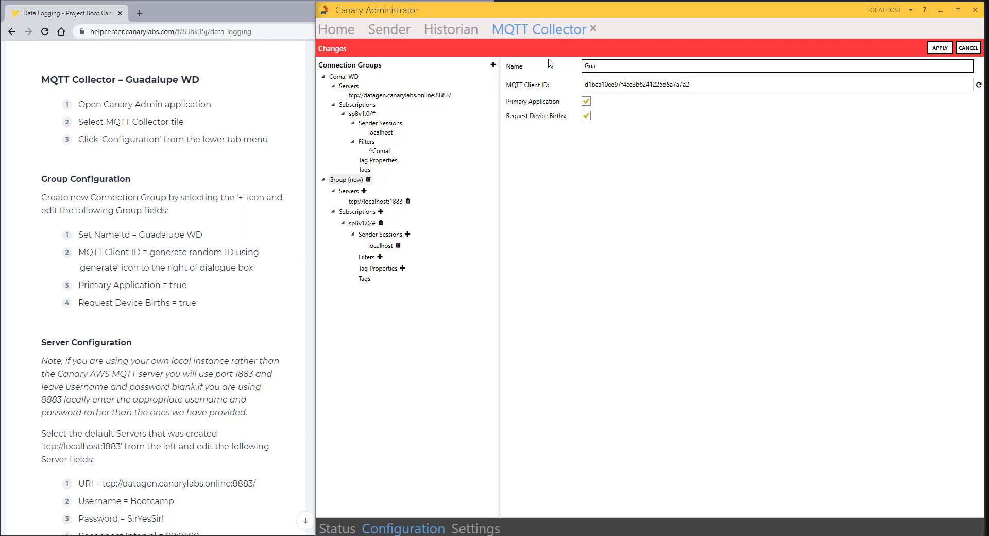
type("dalupe WD")
left_click(939, 48)
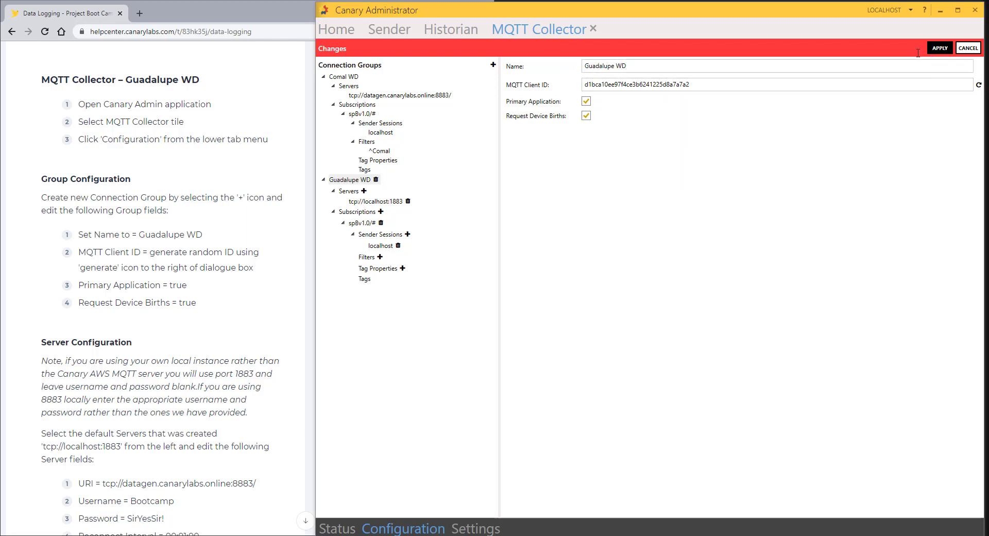
Step: Point the Guadalupe WD server at tcp://datagen.canarylabs.online:8883
left_click(382, 184)
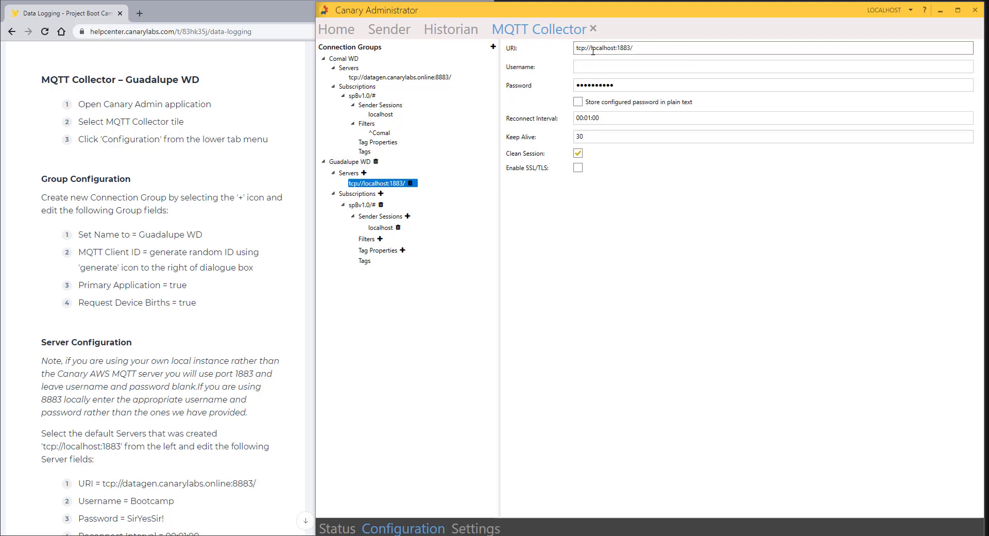
left_click_drag(591, 48, 618, 48)
type("datagen.cana")
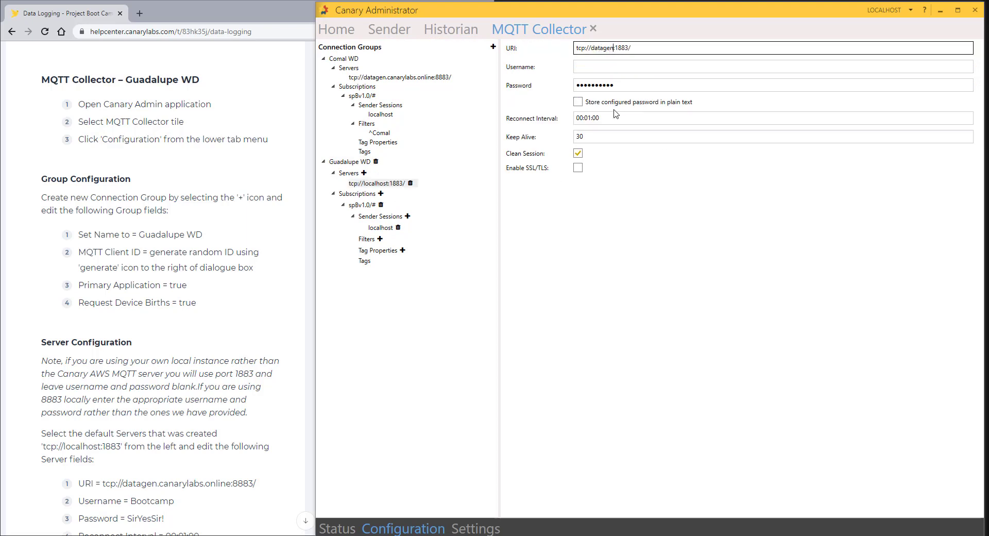
type("rylabs.online")
key("BackSpace")
type("8")
Step: Enter the broker username and password, enable SSL/TLS, and apply the server settings
left_click(614, 62)
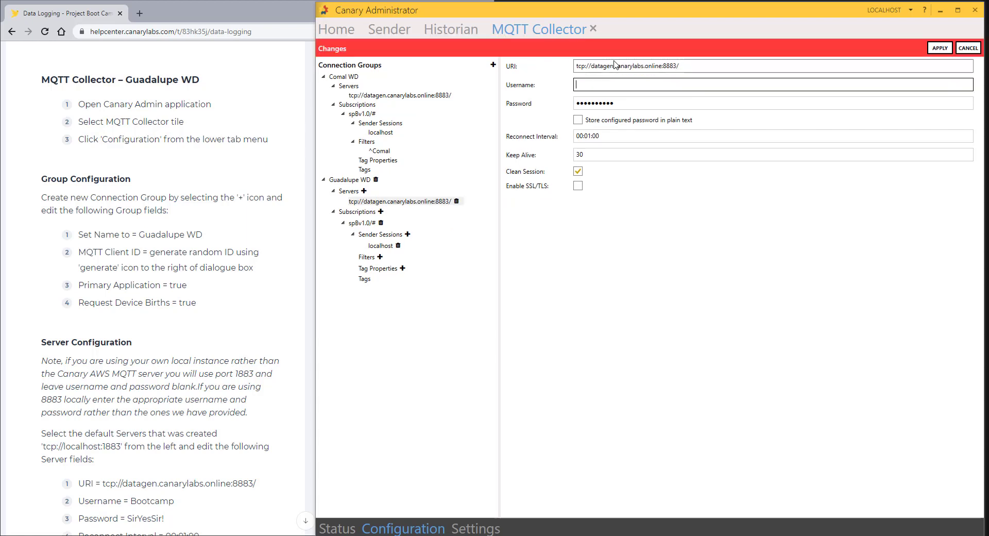
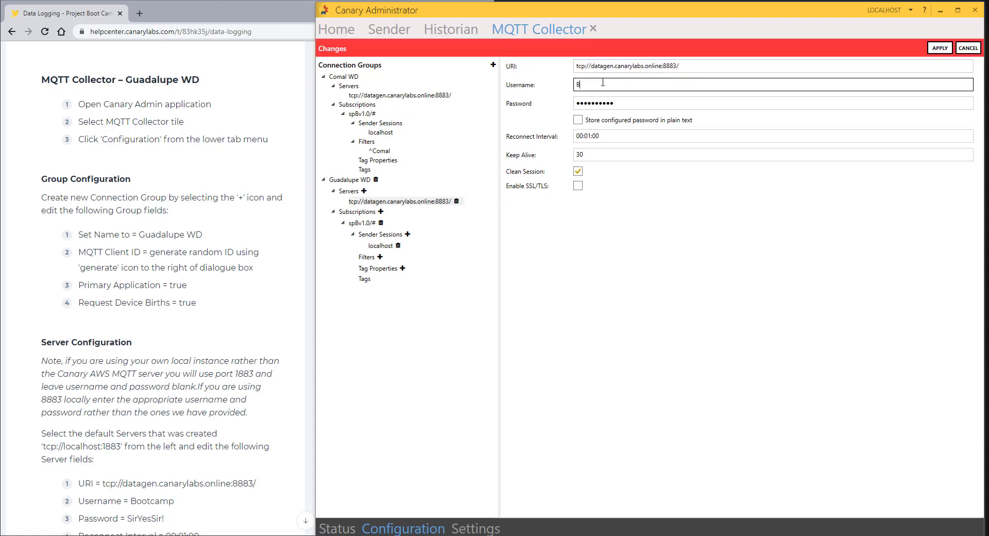
key("Tab")
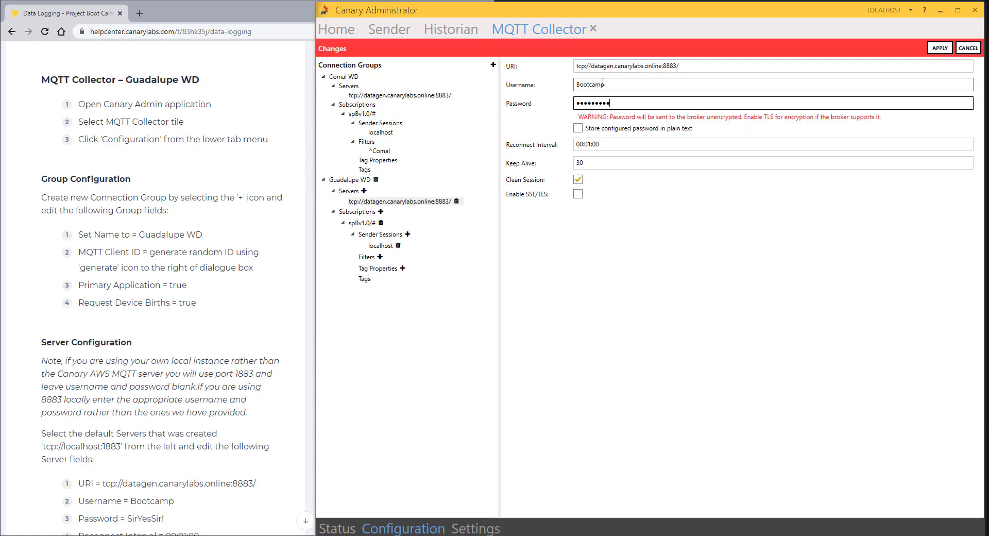
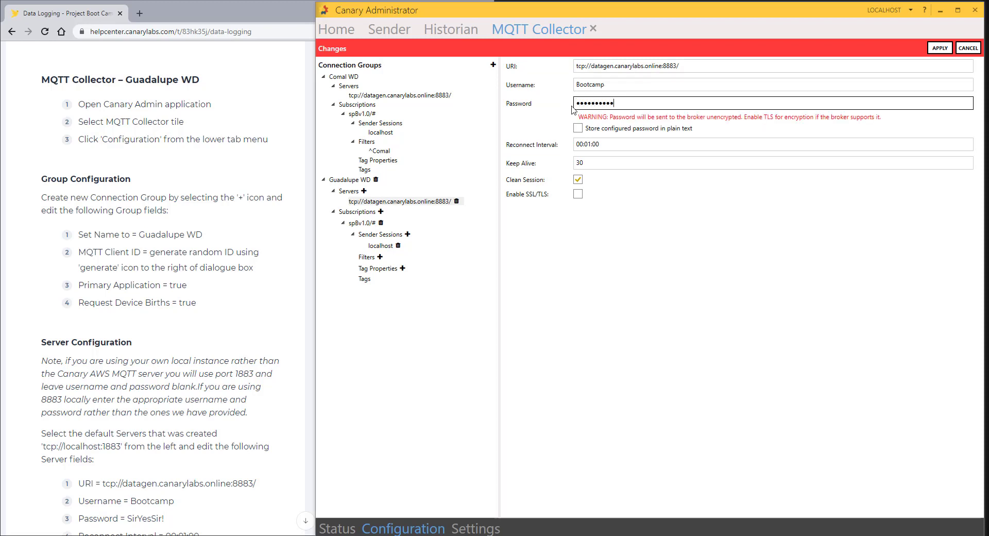
left_click(578, 194)
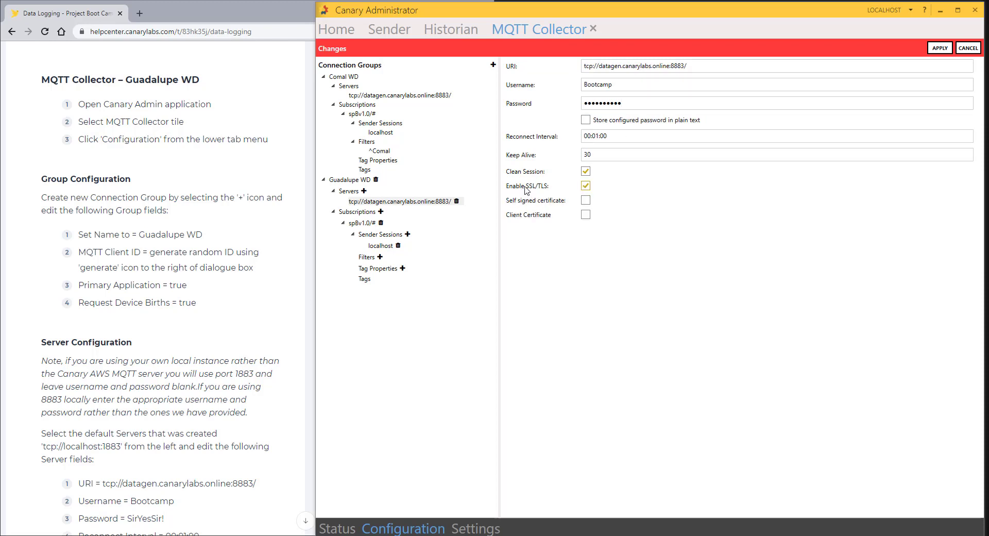
left_click(929, 50)
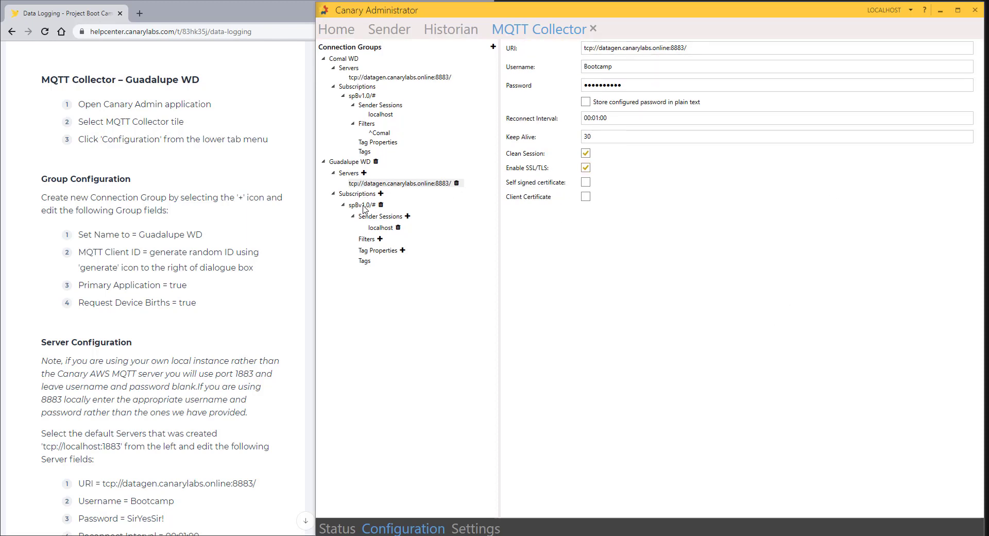
Step: Set the subscription's dataset prefix to Guadalupe, remove 3 branches, auto-log all tags, and apply
left_click(364, 206)
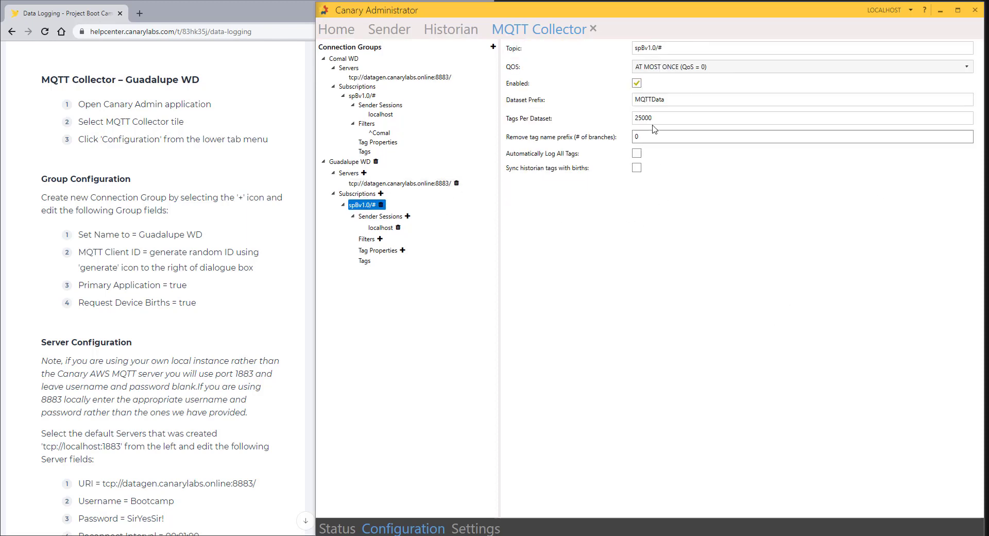
double_click(668, 100)
scroll(126, 324, "down", 5)
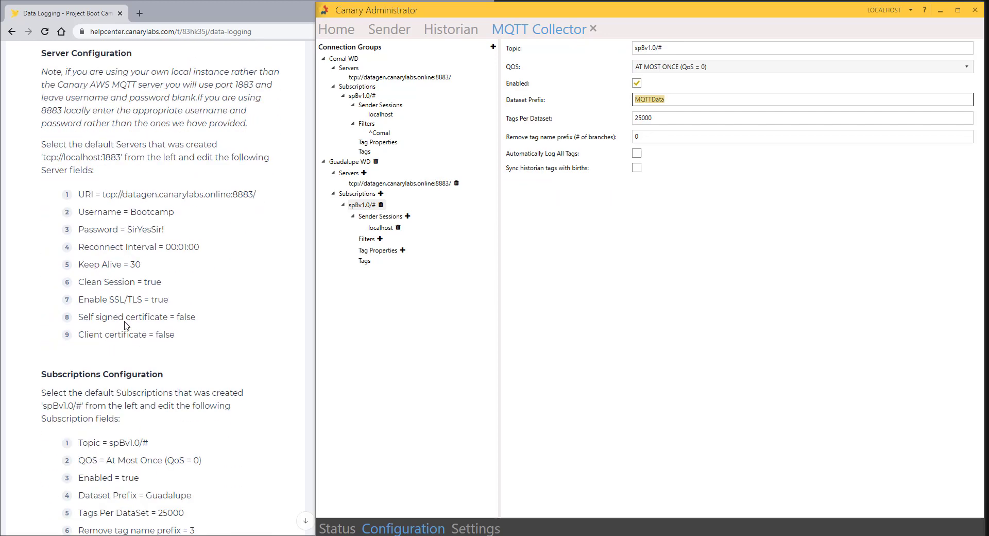
scroll(126, 325, "down", 4)
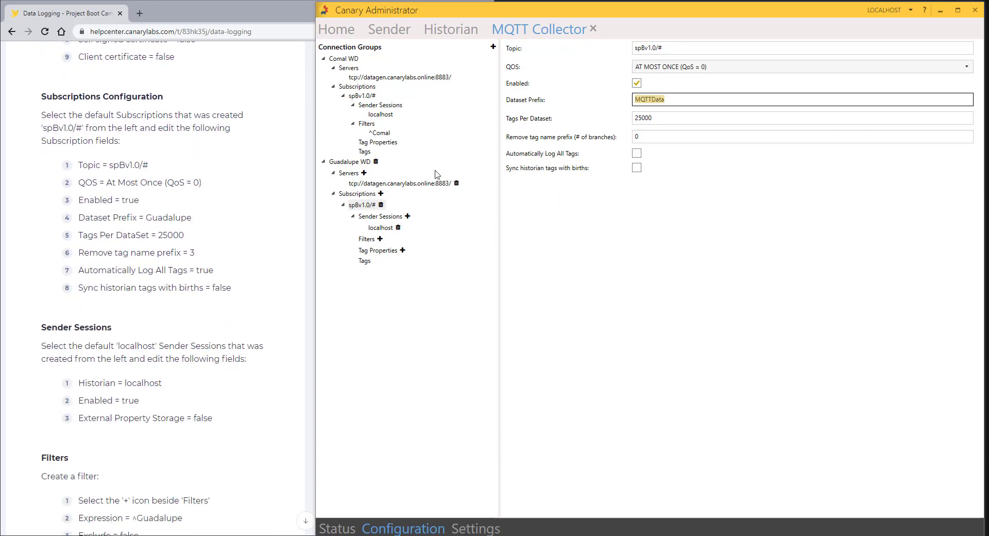
type("Guadalupe")
key("Tab")
key("Tab")
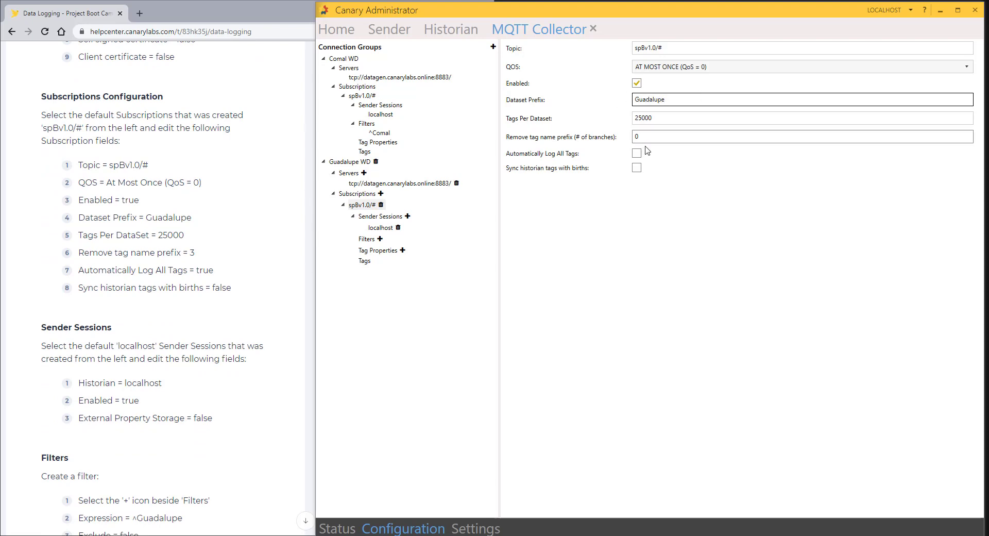
type("3")
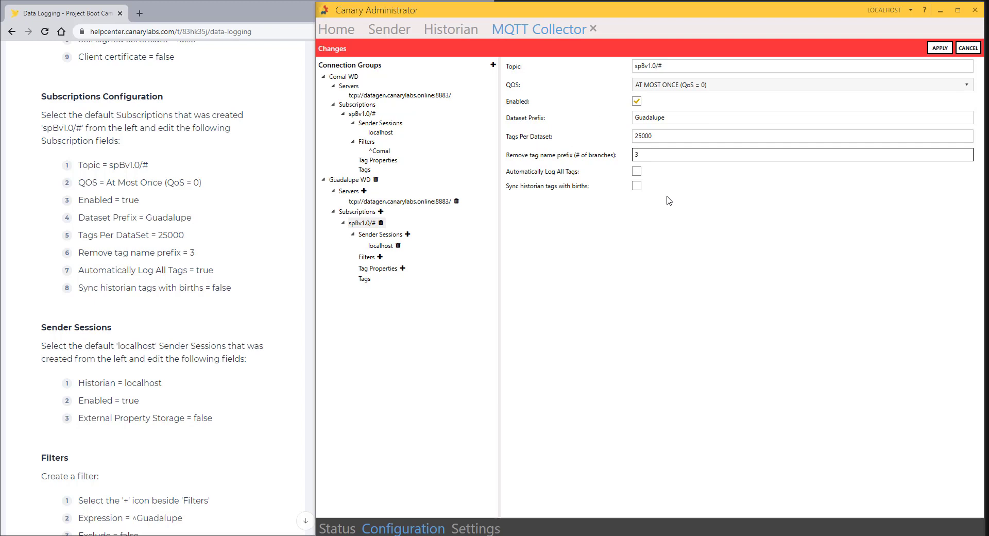
left_click(637, 171)
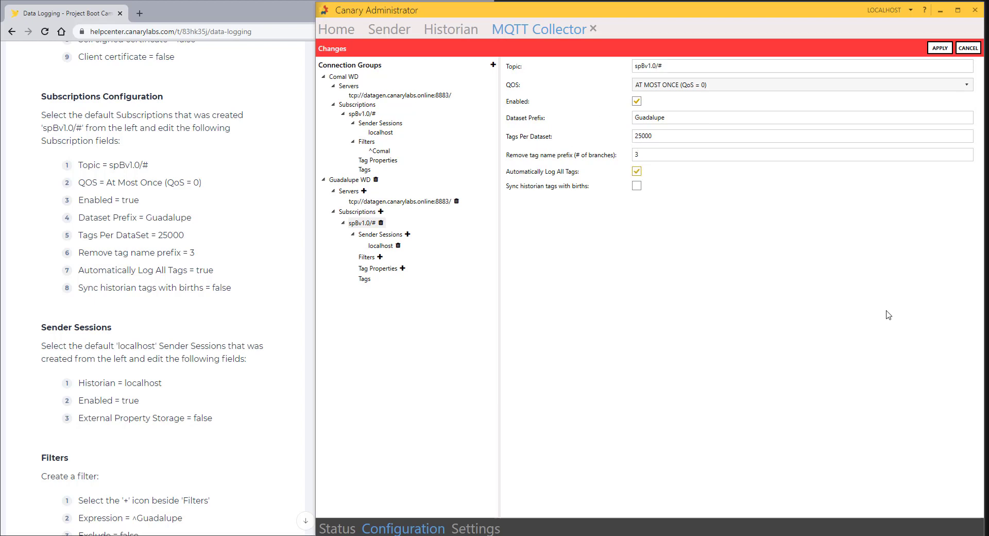
left_click(940, 48)
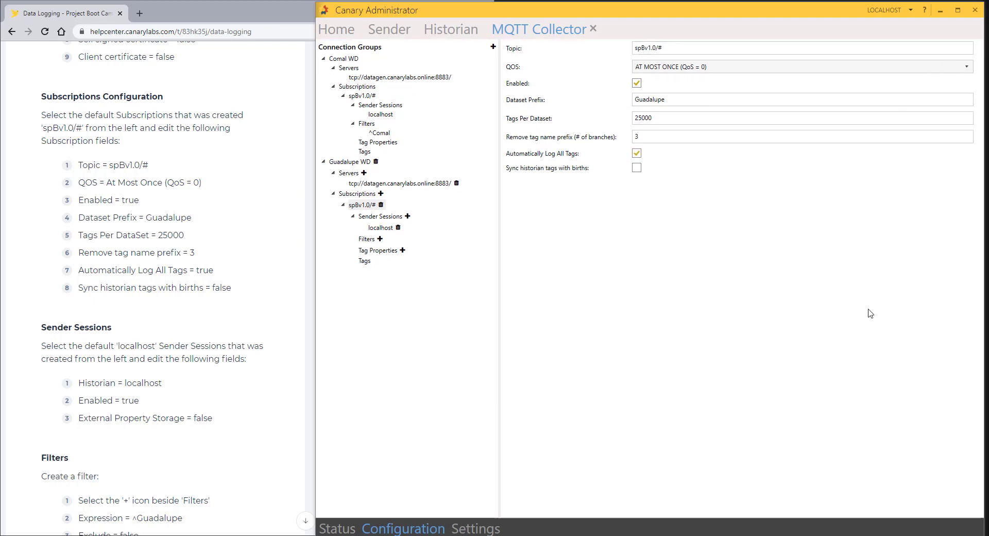
Step: Add and save a ^Guadalupe filter on the Guadalupe WD subscription
left_click(382, 228)
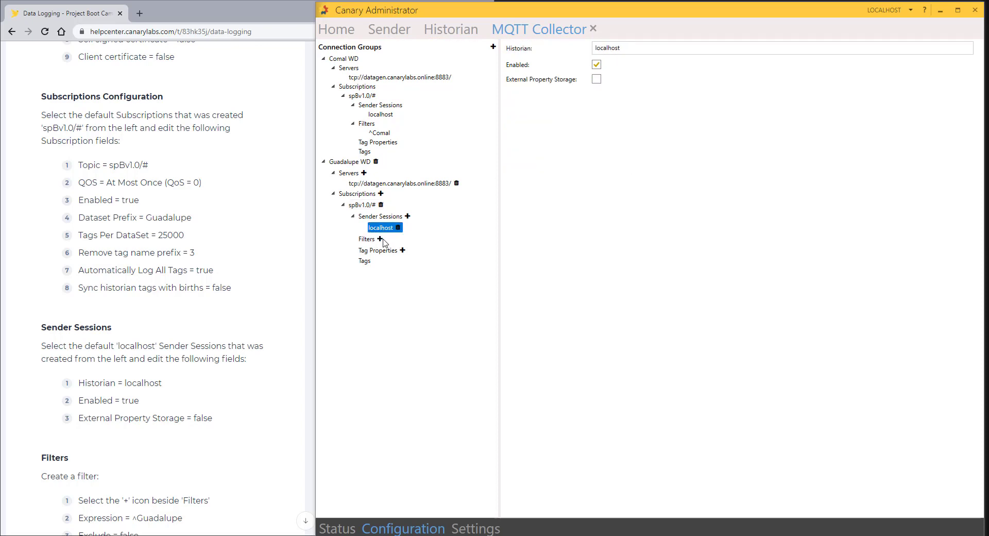
left_click(381, 239)
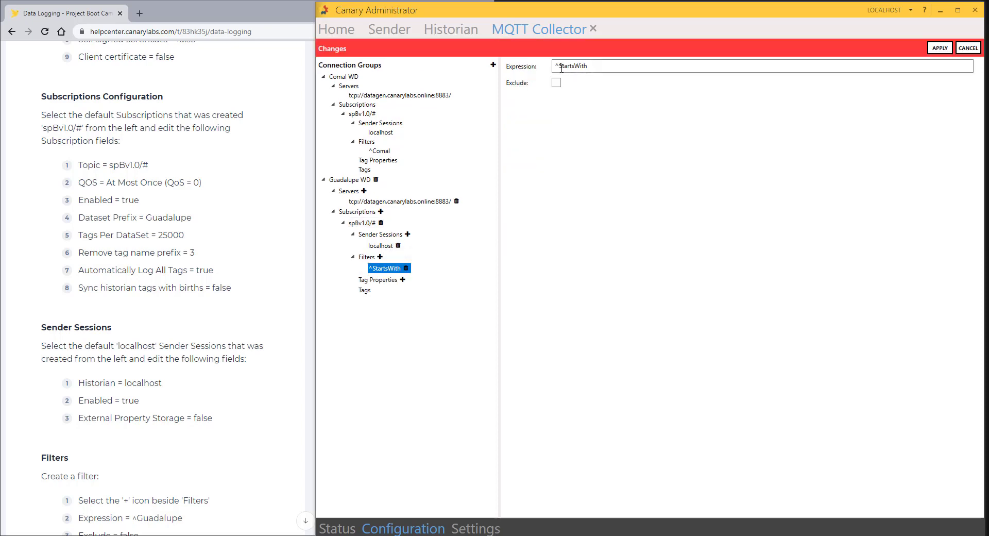
double_click(598, 70)
type("Gu")
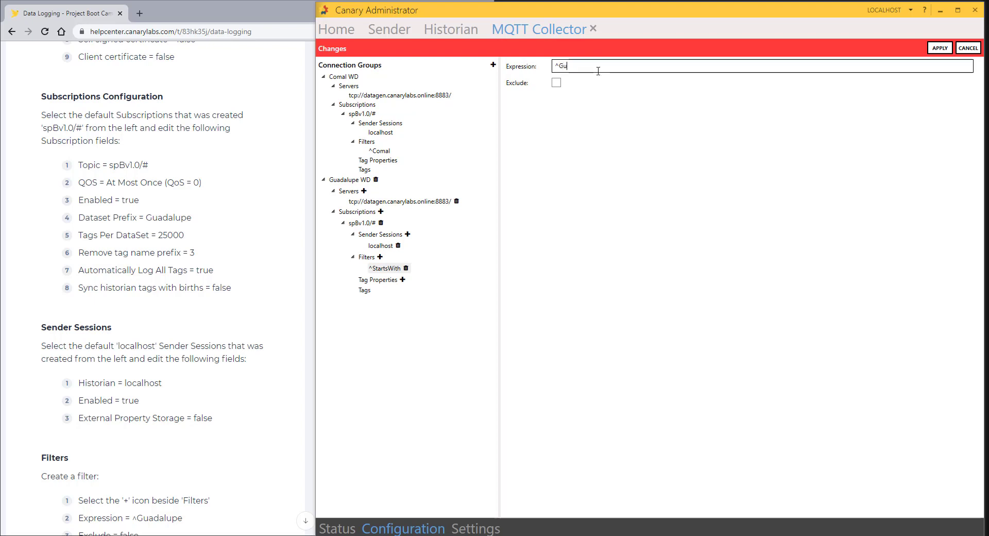
type("adalupe")
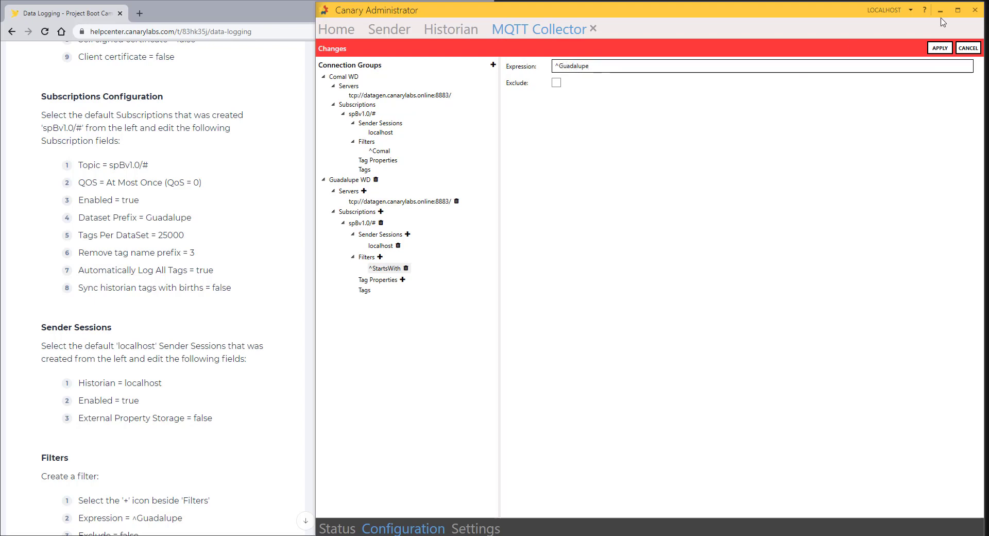
left_click(939, 50)
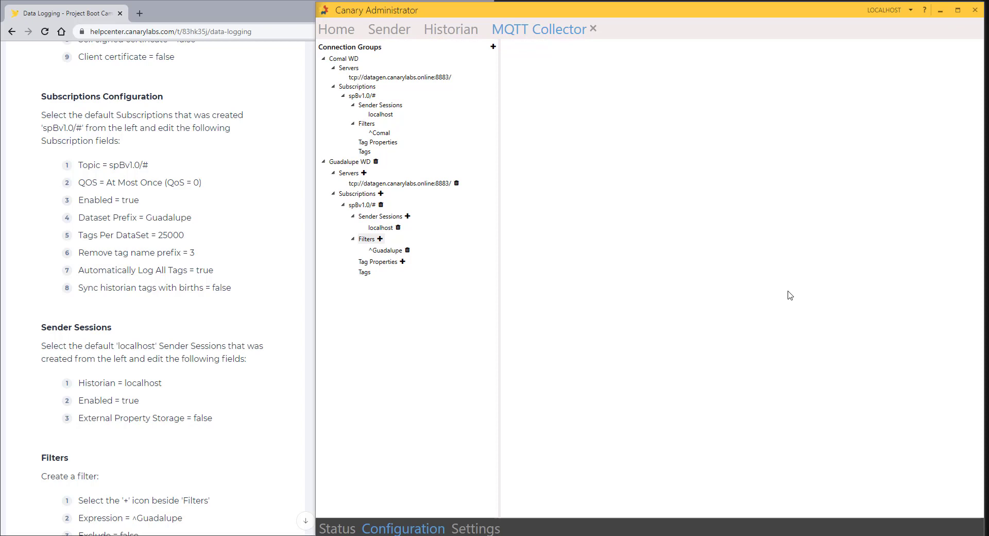
Step: Enable Guadalupe WD, then view Sender sessions showing a new MQTT Collector session sending 210 tags
left_click(336, 528)
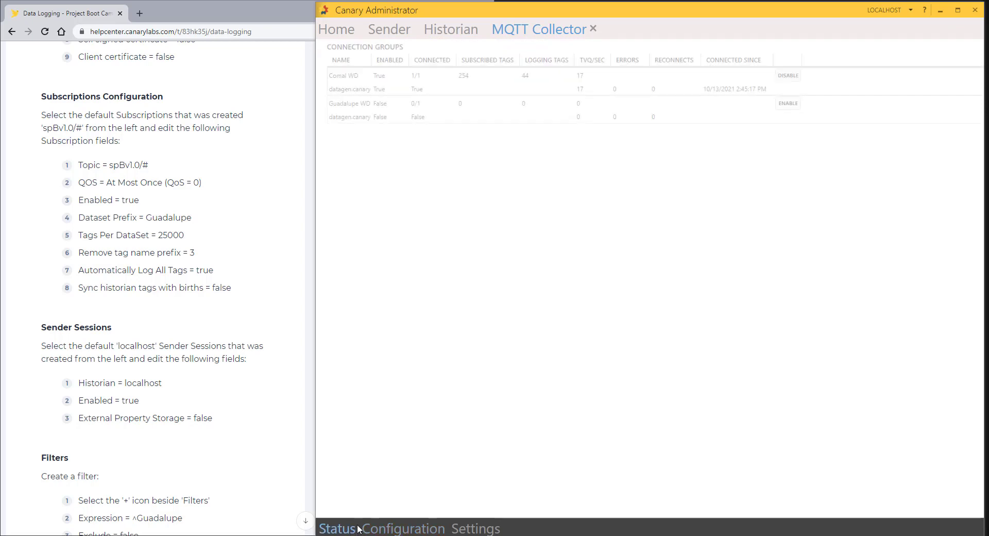
left_click(782, 106)
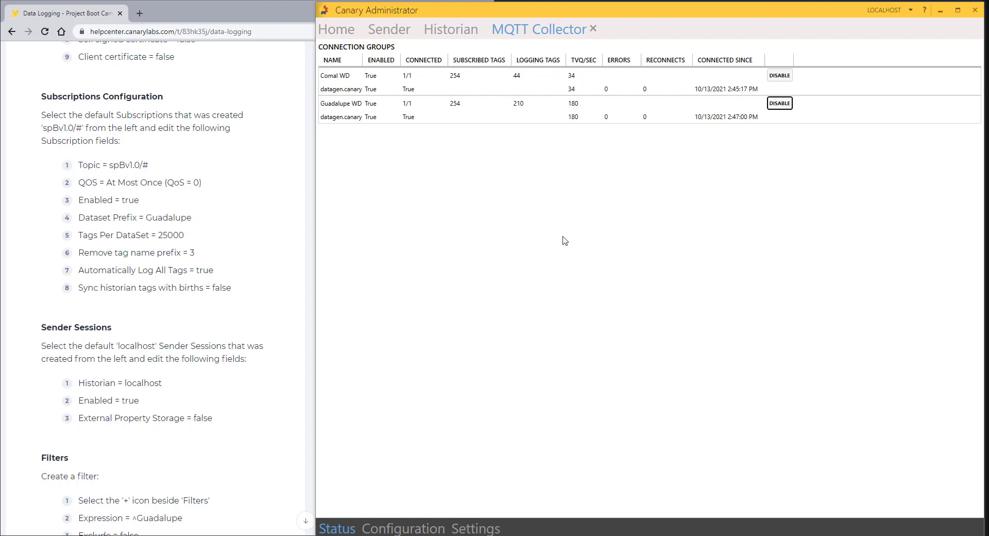
left_click(594, 30)
left_click(388, 29)
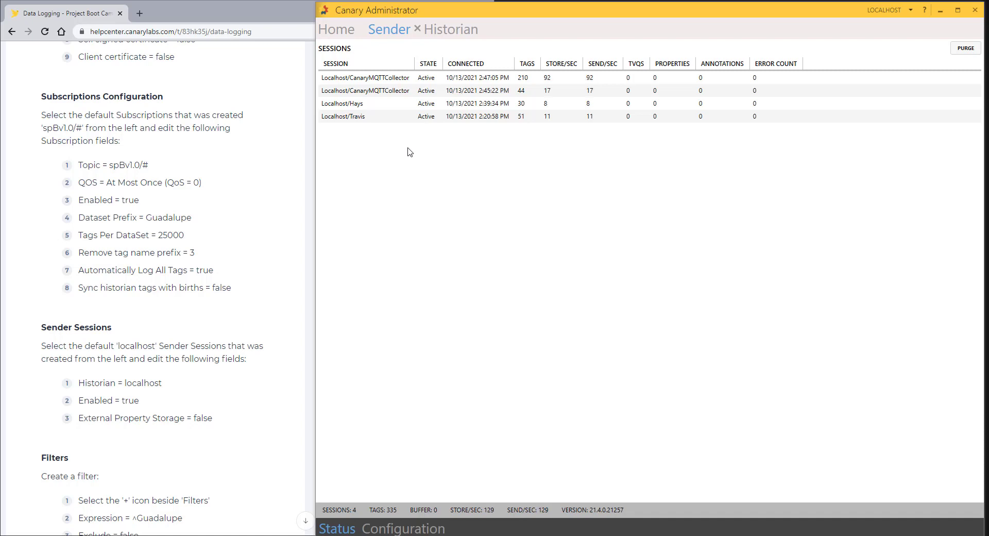
Step: Check the Guadalupe, Hays, Comal and Travis Historian datasets: Guadalupe 210 writers, Comal 44
left_click(450, 37)
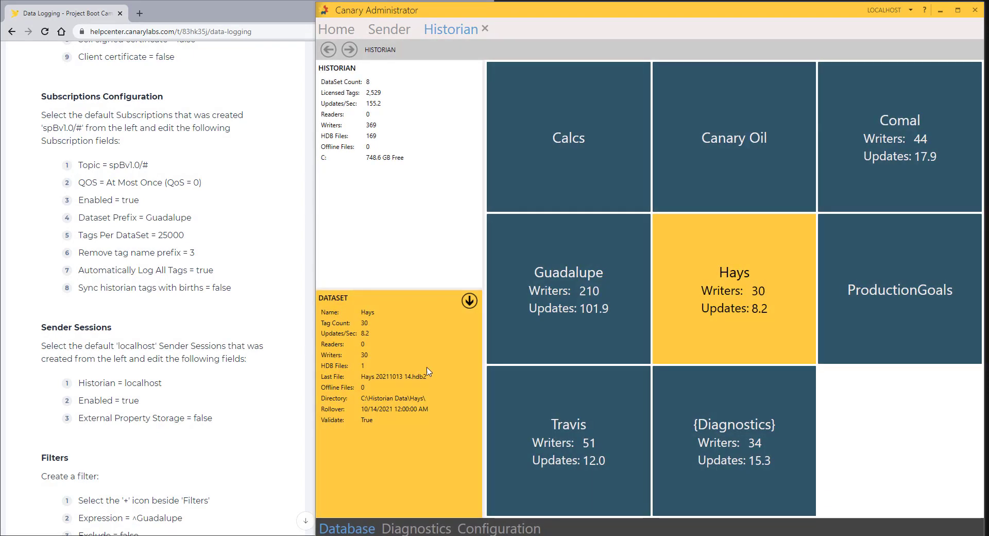
left_click(576, 309)
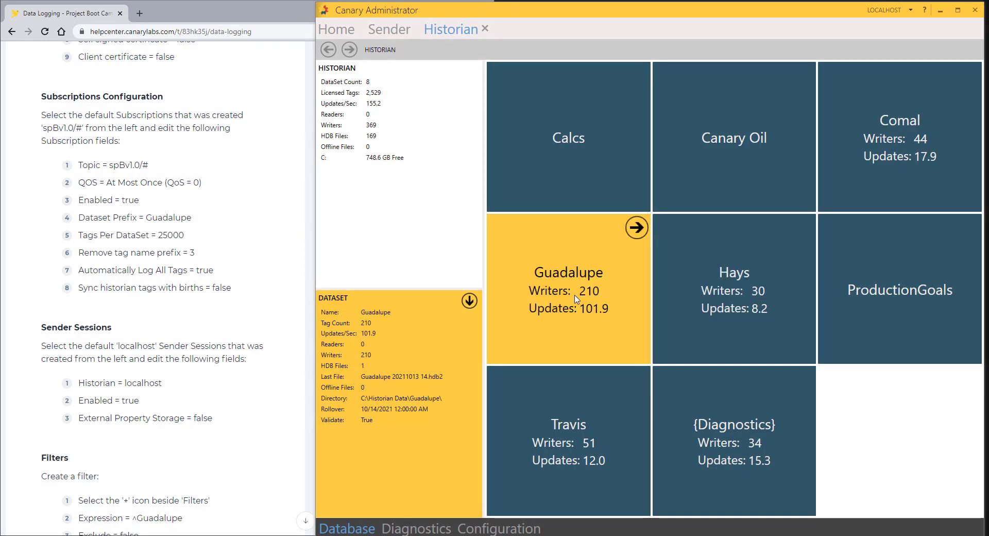
left_click(713, 304)
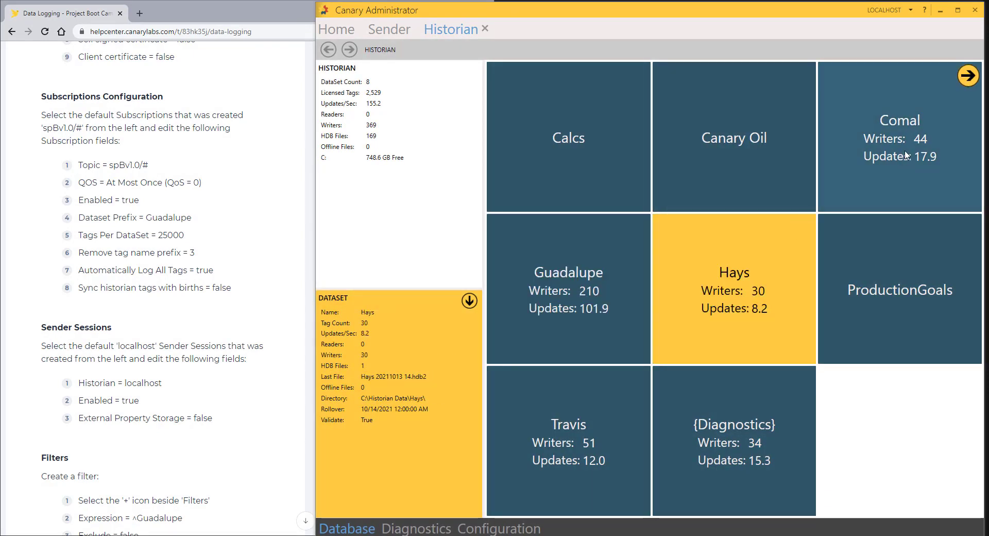
left_click(876, 170)
left_click(541, 490)
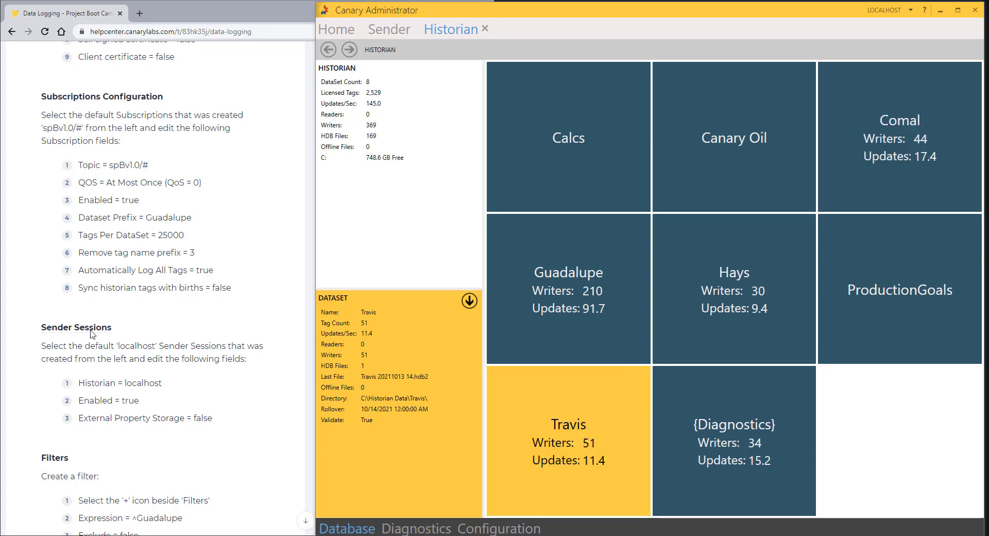
scroll(173, 340, "down", 6)
scroll(172, 340, "down", 2)
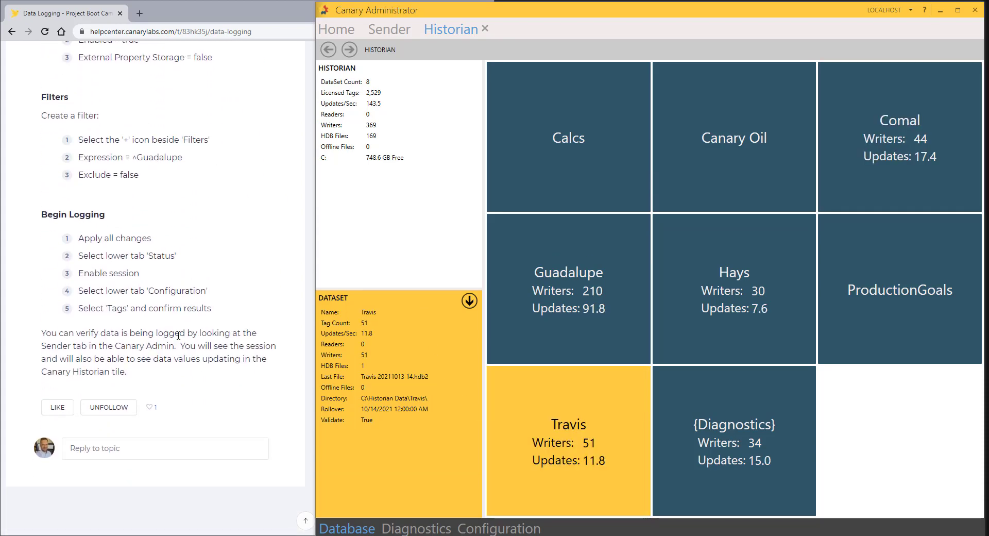